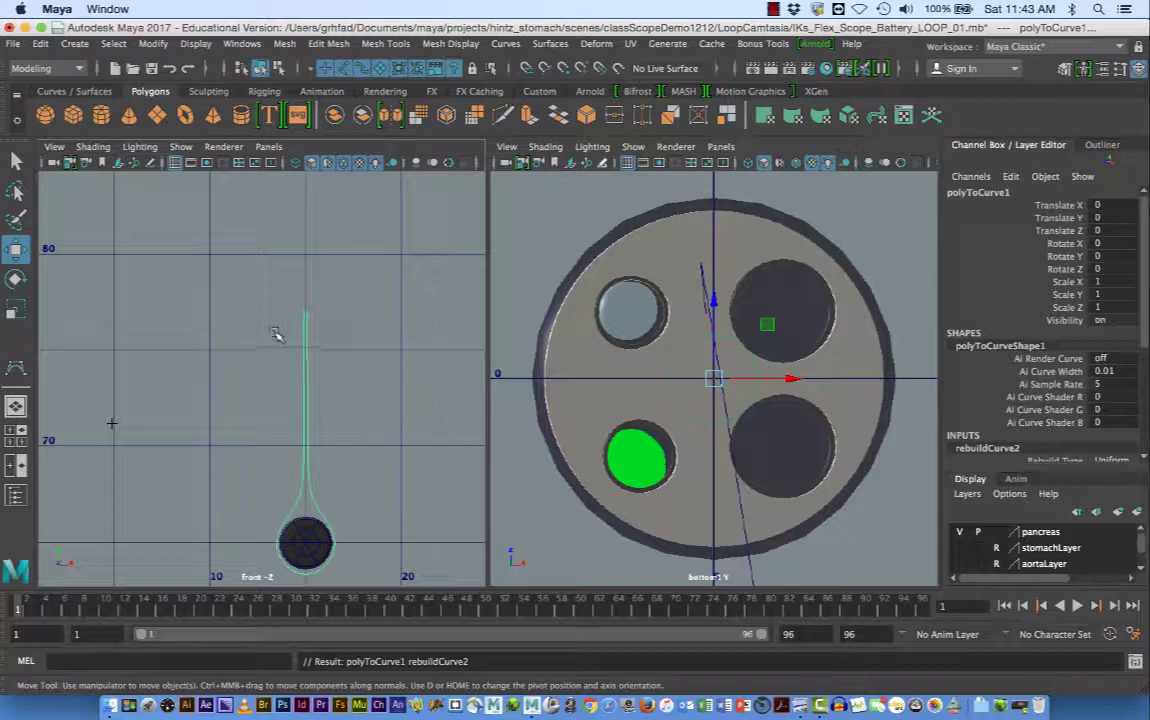
Examine the lower section of the scope's joint chain and the looped curve beside it in the front view.
left_click(274, 331)
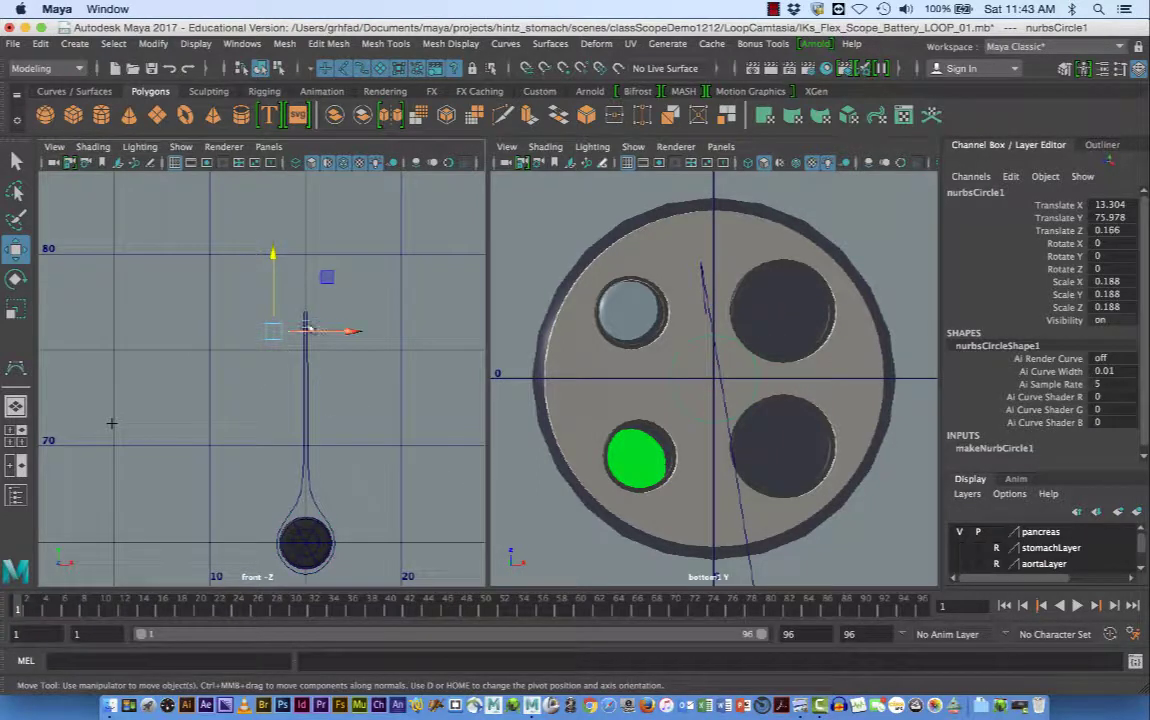
right_click_drag(403, 498, 261, 461, "alt")
middle_click_drag(261, 461, 344, 368, "alt")
right_click_drag(344, 368, 385, 447, "alt")
middle_click_drag(315, 432, 346, 395, "alt")
right_click_drag(288, 403, 335, 428, "alt")
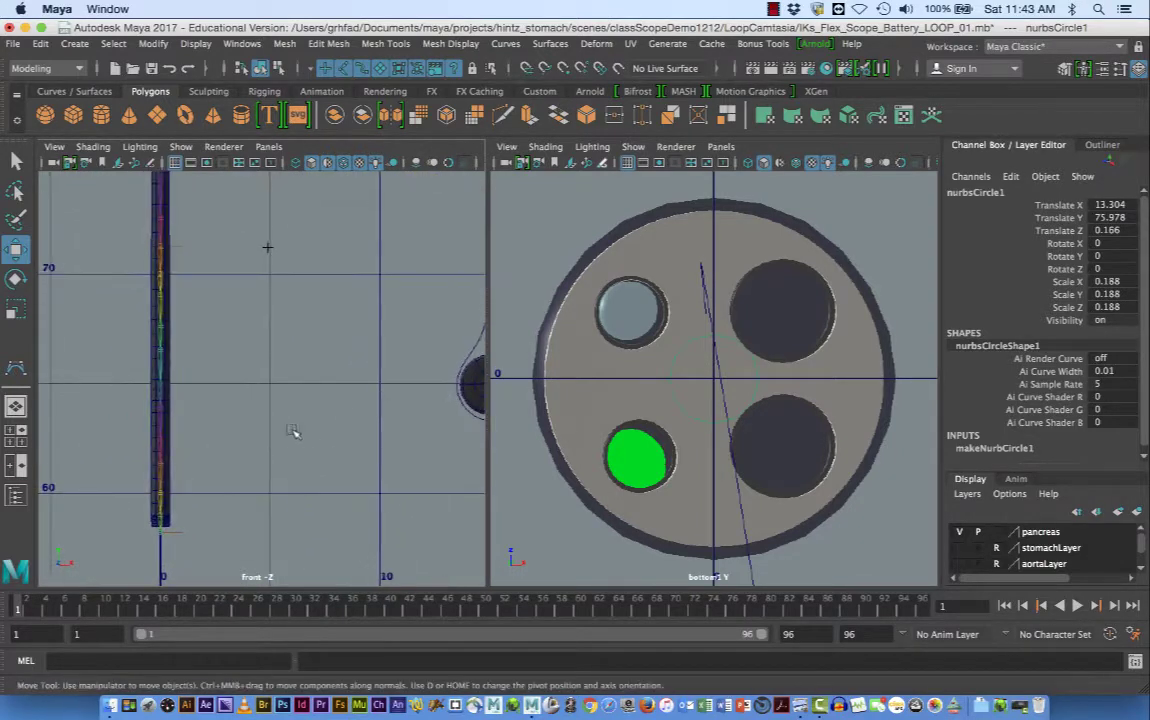
middle_click_drag(295, 431, 307, 413, "alt")
right_click_drag(307, 413, 391, 406, "alt")
left_click(391, 406, "alt")
middle_click_drag(391, 406, 426, 360, "alt")
mouse_move(358, 424)
middle_mouse_down("alt")
mouse_move(393, 434)
mouse_move(438, 472)
mouse_move(354, 452)
middle_mouse_up("alt")
right_click_drag(364, 452, 333, 432, "alt")
middle_click_drag(334, 432, 334, 394, "alt")
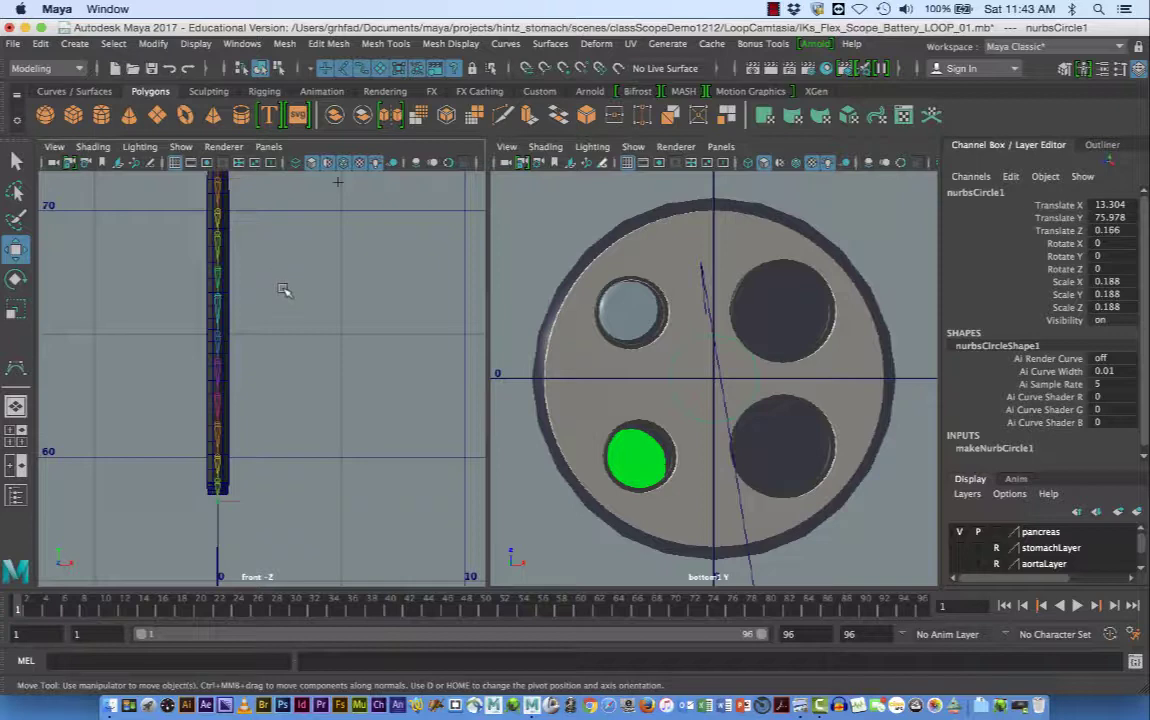
right_click_drag(285, 290, 304, 319, "alt")
middle_click_drag(304, 319, 303, 362, "alt")
right_click_drag(303, 362, 188, 331, "alt")
right_click_drag(412, 360, 205, 332, "alt")
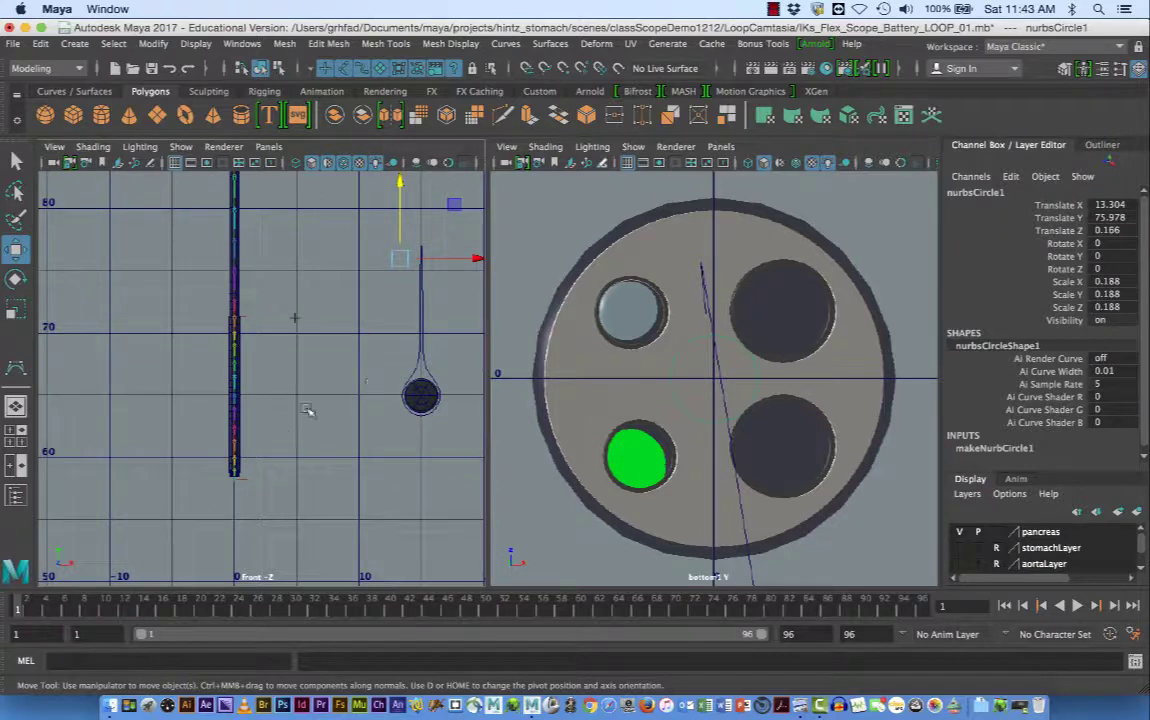
right_click_drag(308, 469, 487, 485, "alt")
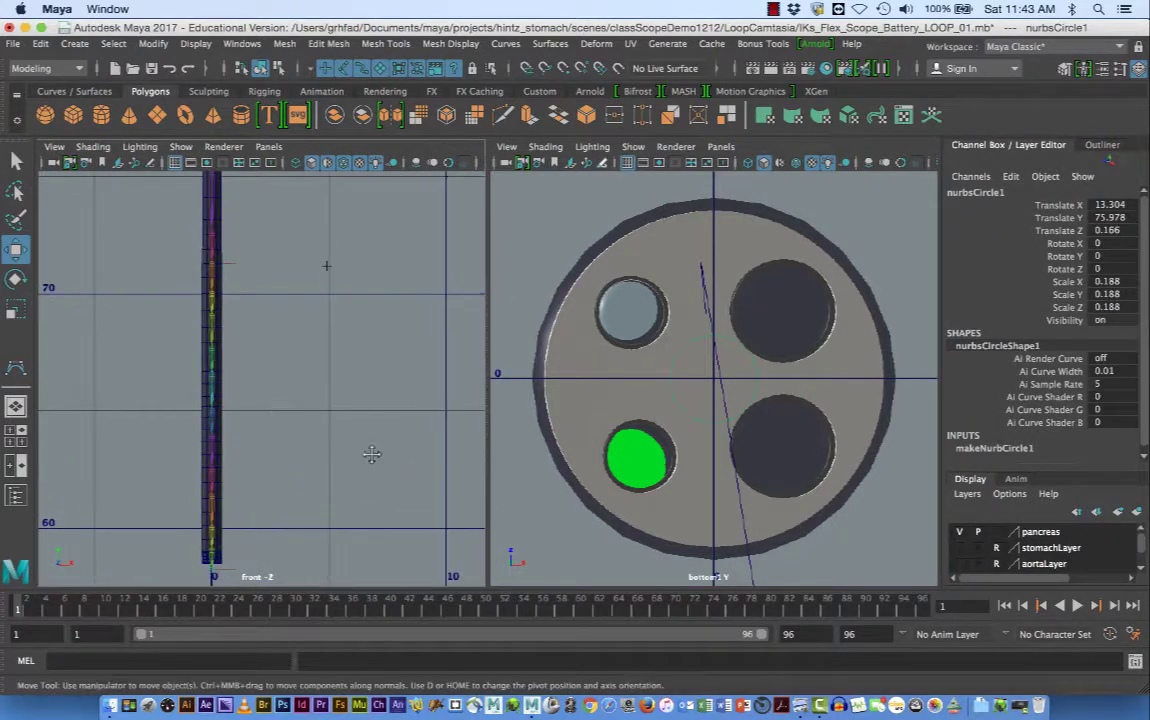
middle_click_drag(372, 454, 376, 388, "alt")
right_click_drag(350, 408, 463, 432, "alt")
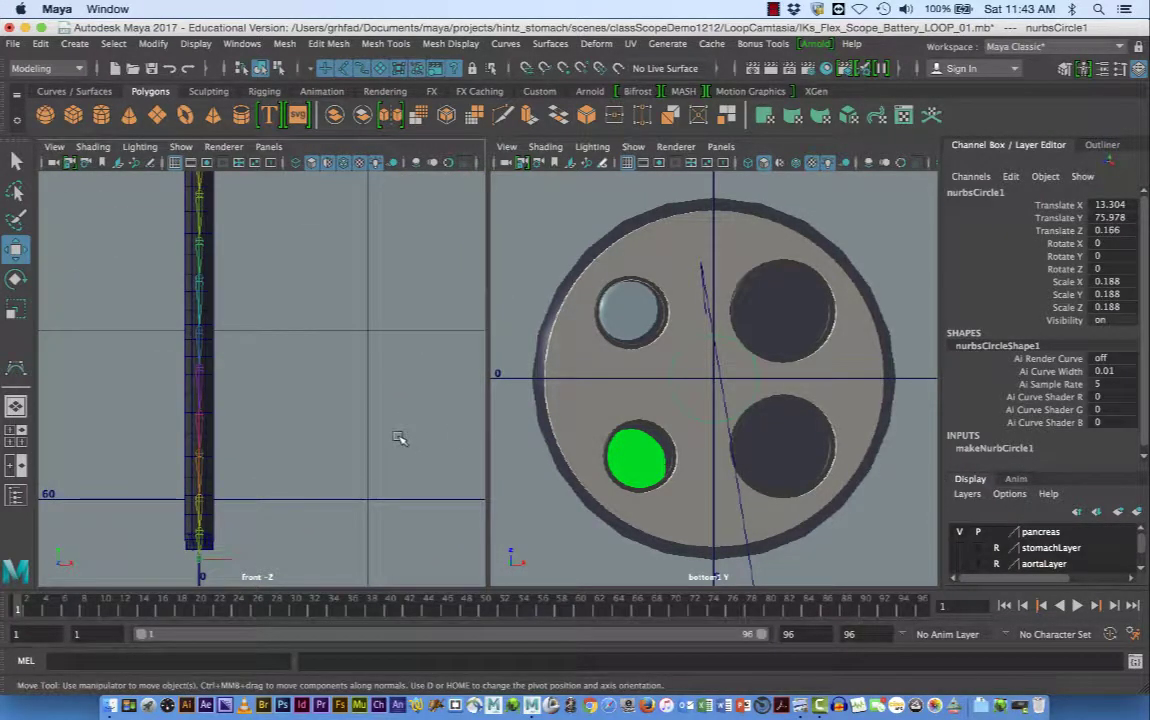
middle_click_drag(399, 438, 429, 476, "alt")
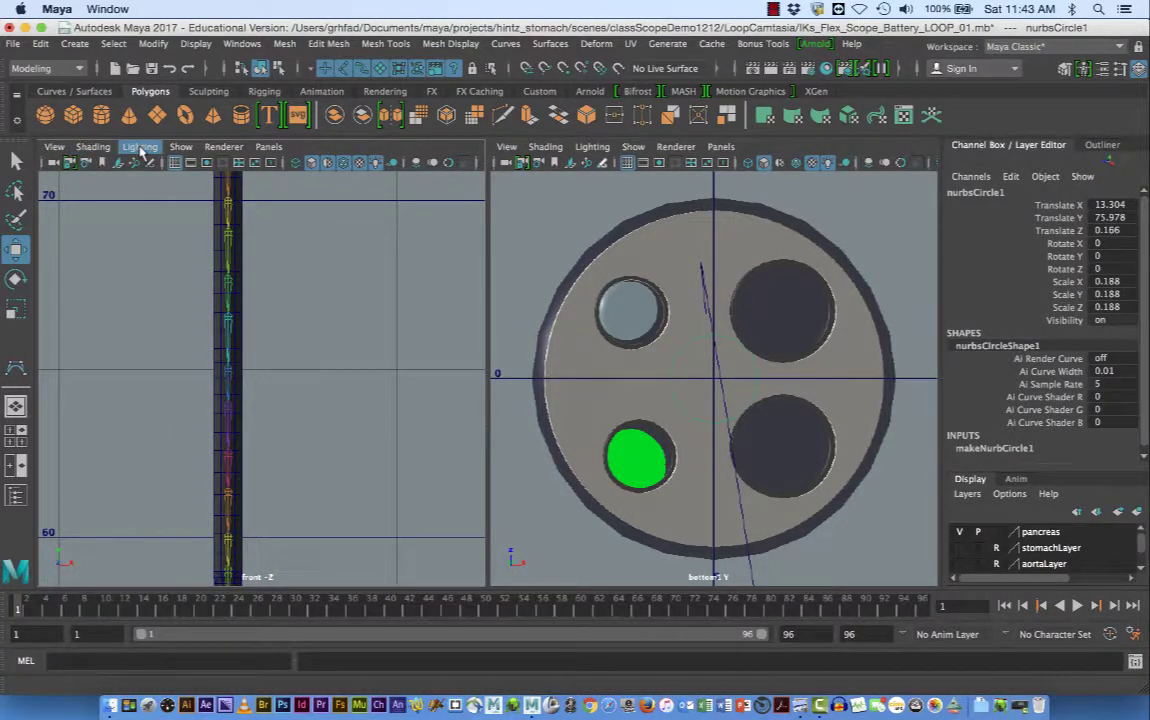
Switch the front view to default lighting and check its shading options.
left_click(140, 147)
left_click(139, 175)
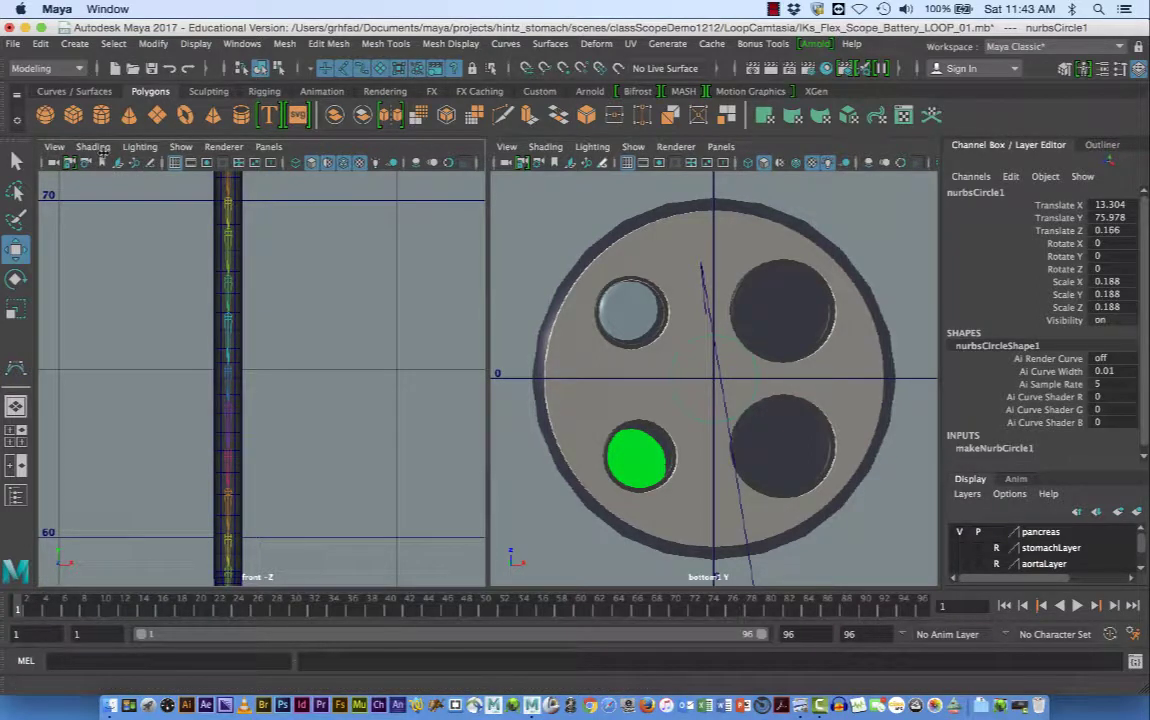
left_click(95, 147)
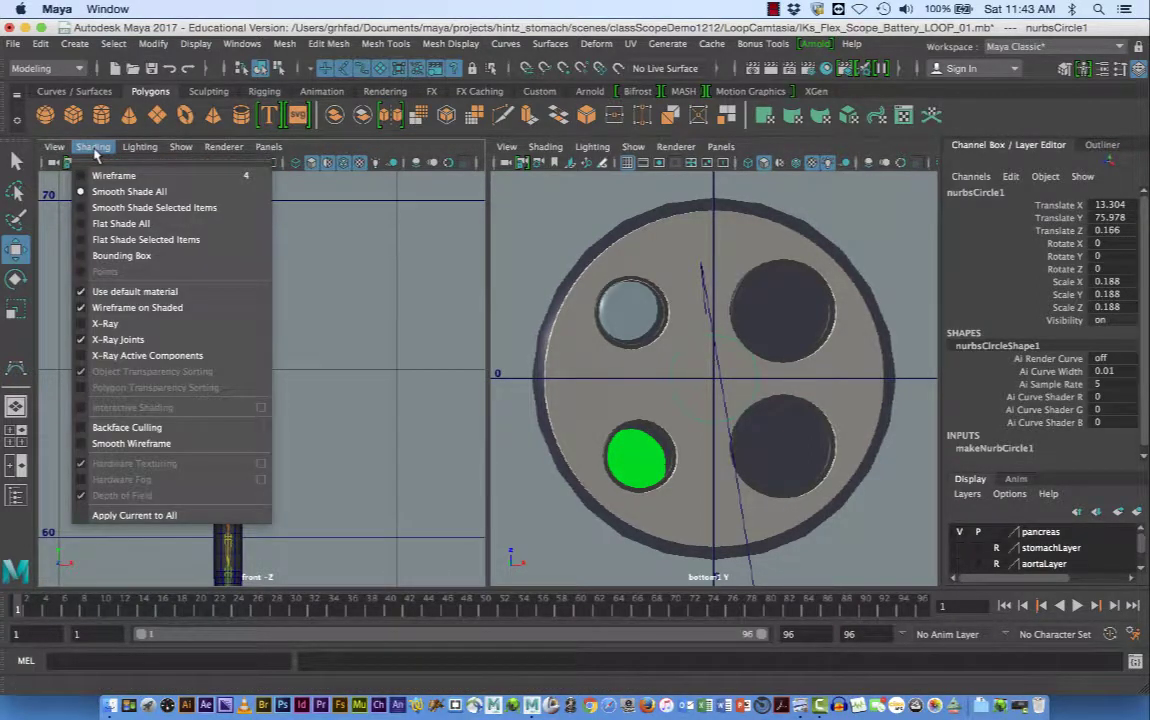
left_click(432, 329)
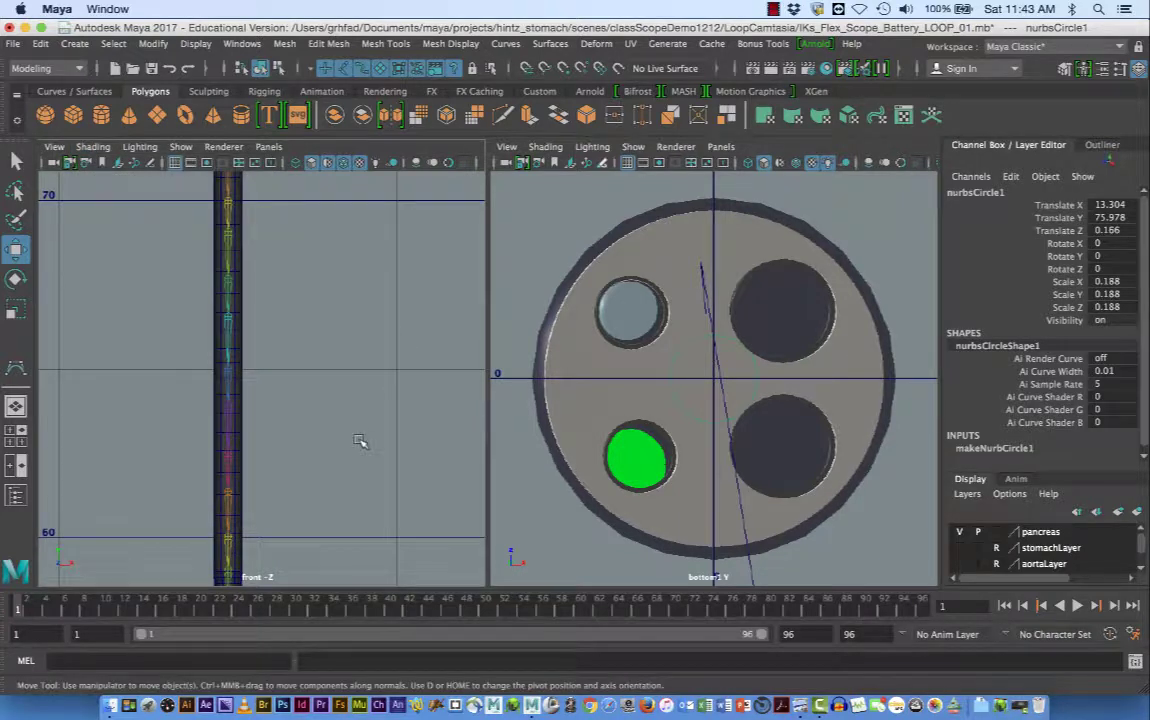
Activate the CV Curve Tool and check its curve degree and knot spacing settings.
middle_click_drag(318, 386, 336, 354, "alt")
scroll(336, 354, "up", 3)
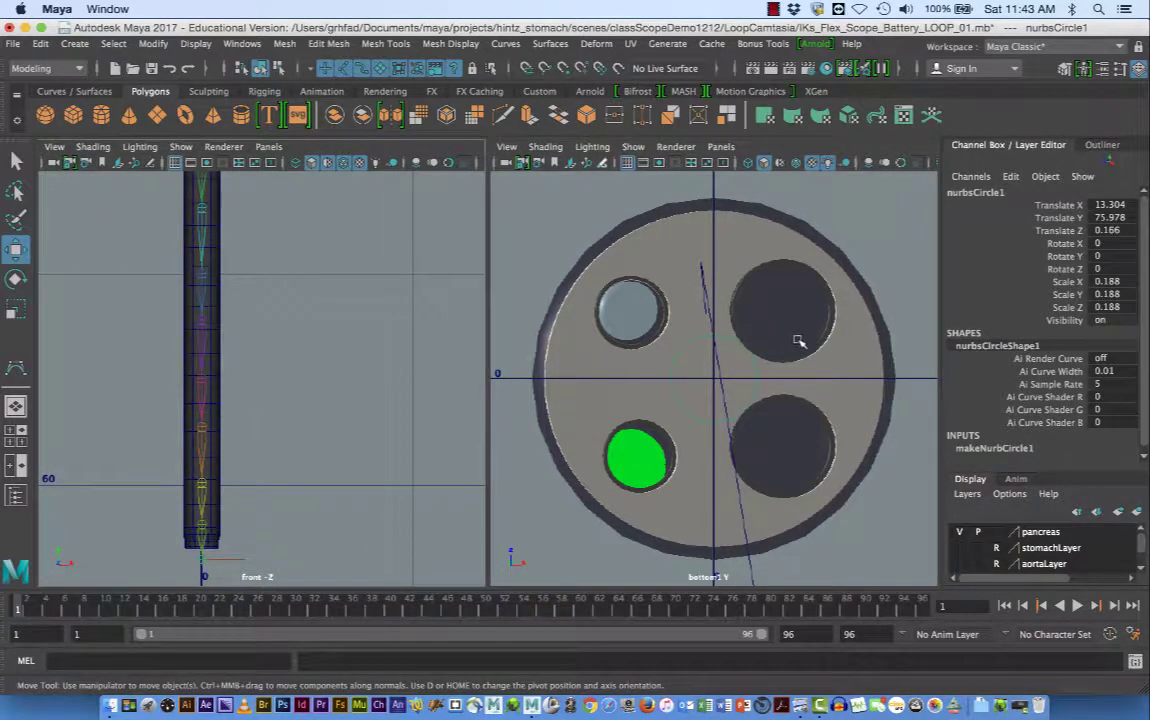
scroll(347, 406, "up", 2)
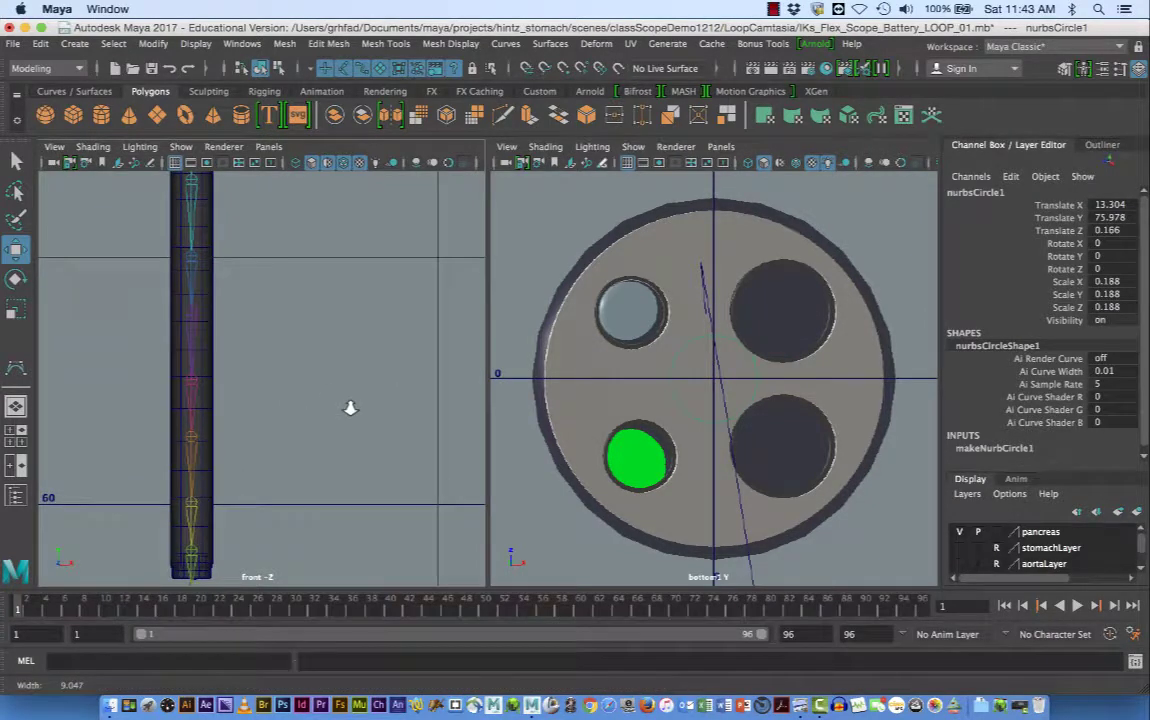
scroll(242, 398, "down", 3)
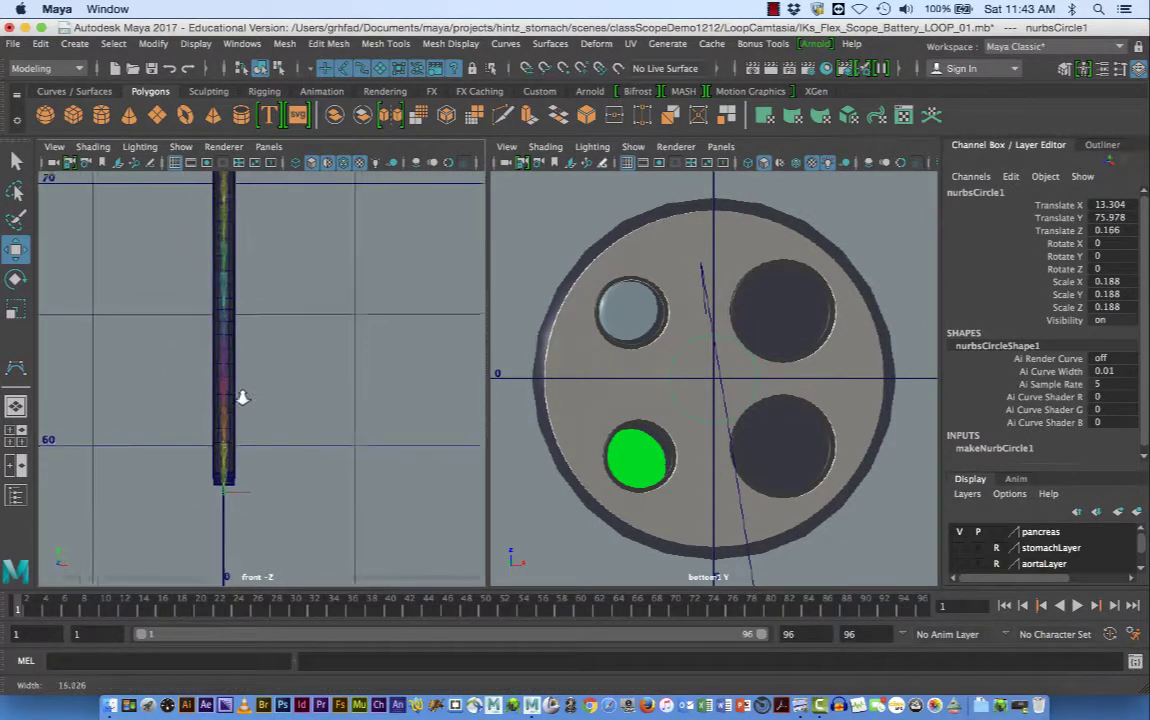
middle_click_drag(242, 398, 234, 432, "alt")
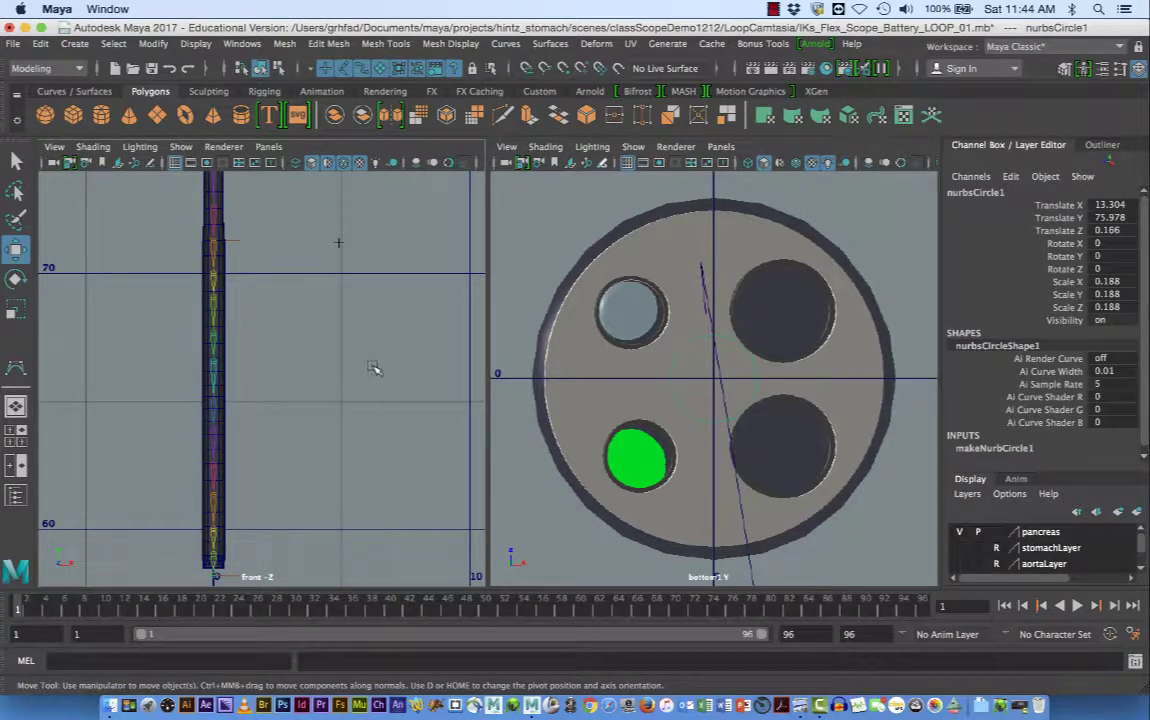
left_click(76, 44)
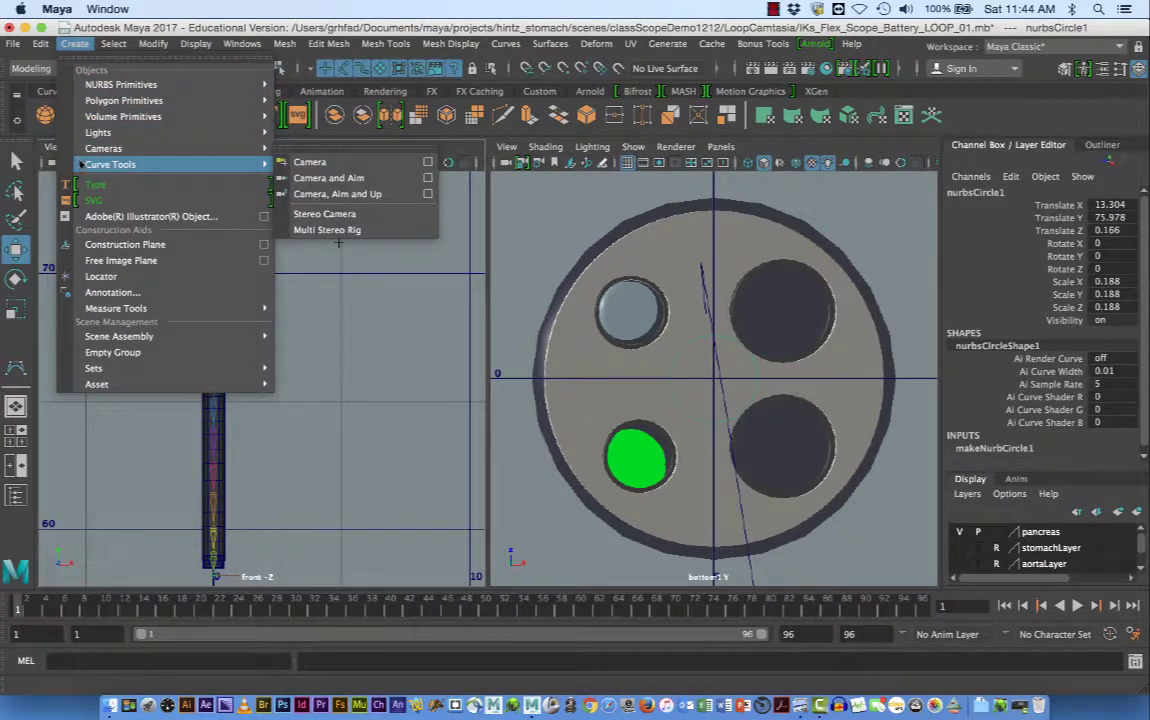
mouse_move(150, 164)
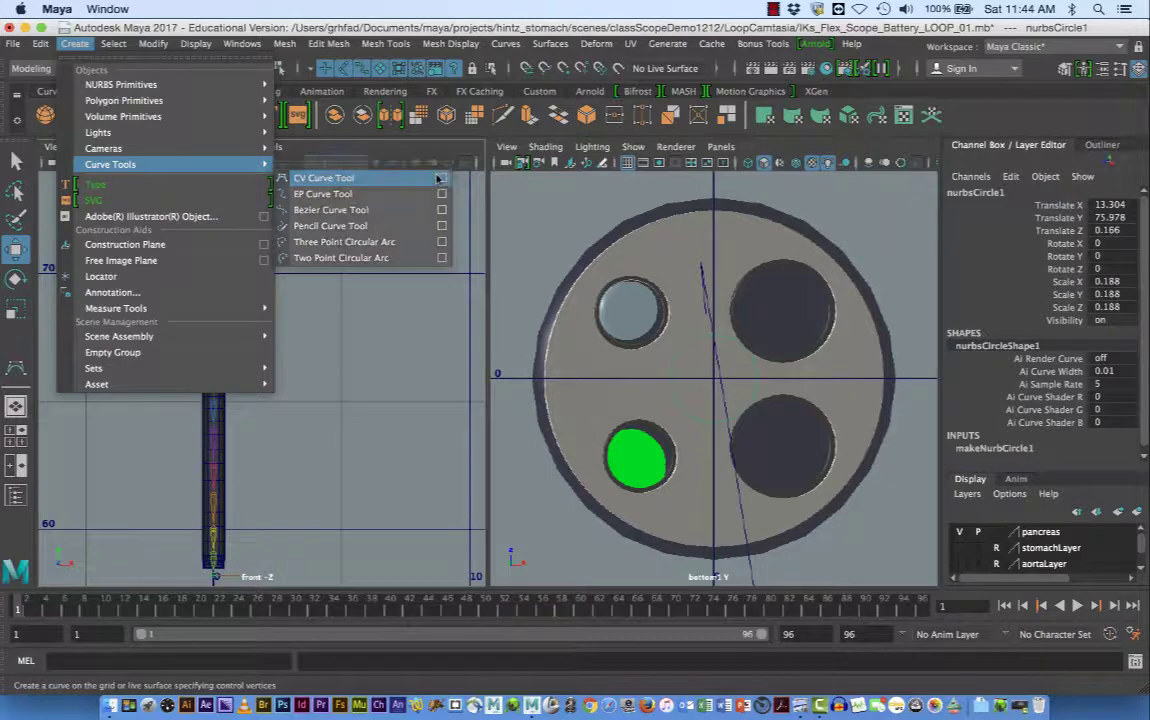
left_click(441, 178)
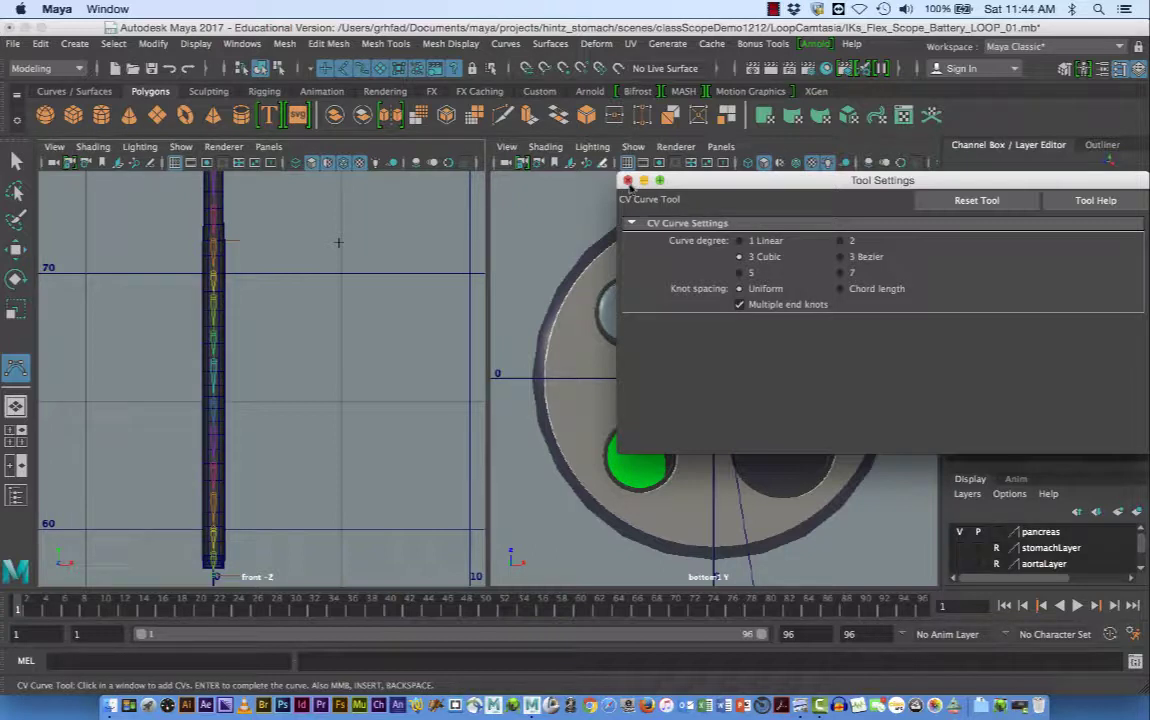
left_click(628, 181)
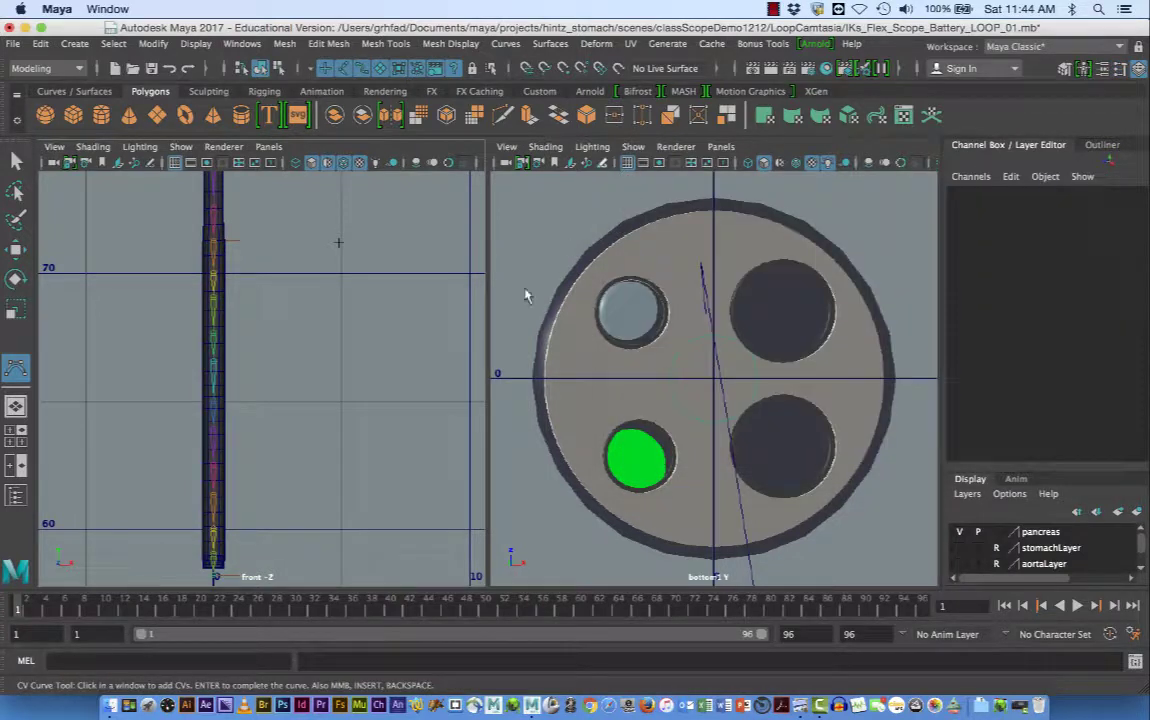
Make the grid finer by trying 16 subdivisions and settling on 12.
right_click_drag(251, 391, 362, 393, "alt")
middle_click_drag(363, 391, 400, 311, "alt")
right_click_drag(400, 311, 334, 298, "alt")
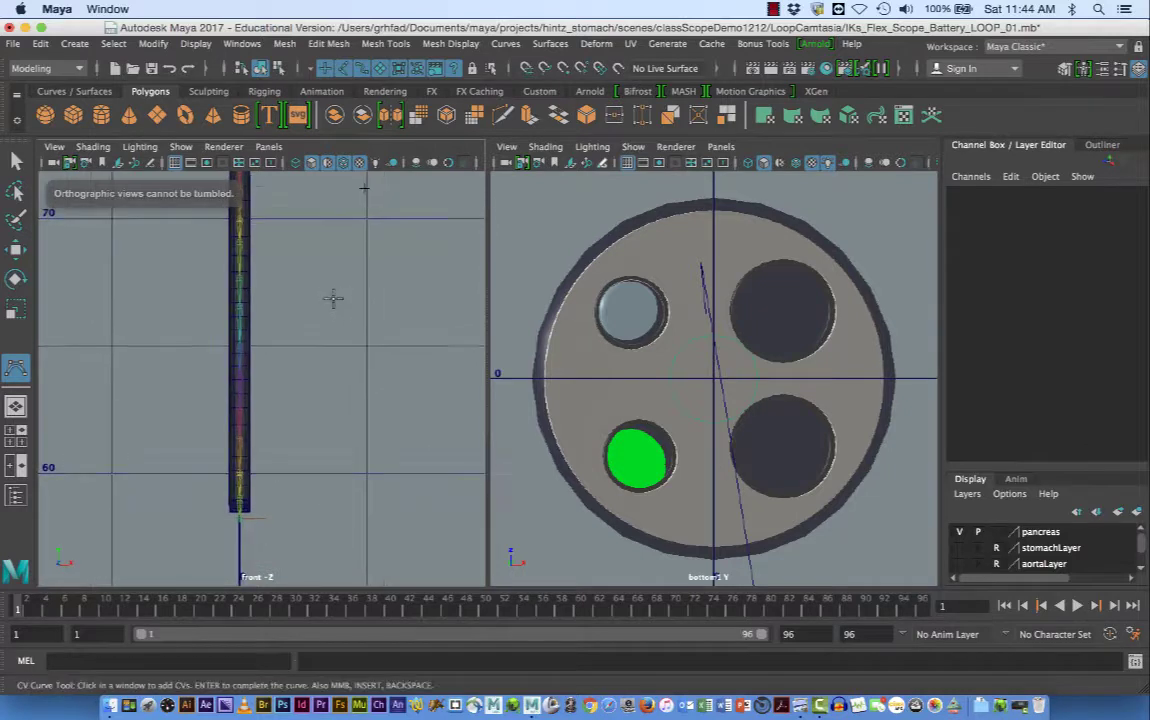
middle_click_drag(334, 298, 357, 337, "alt")
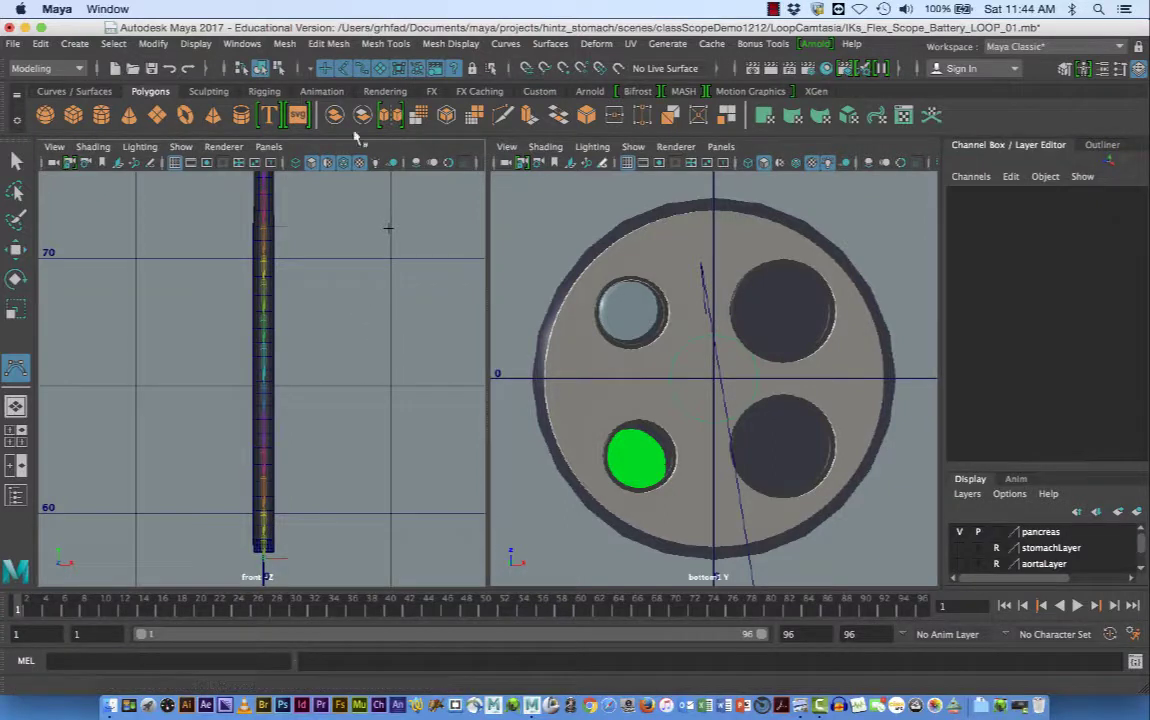
left_click(196, 44)
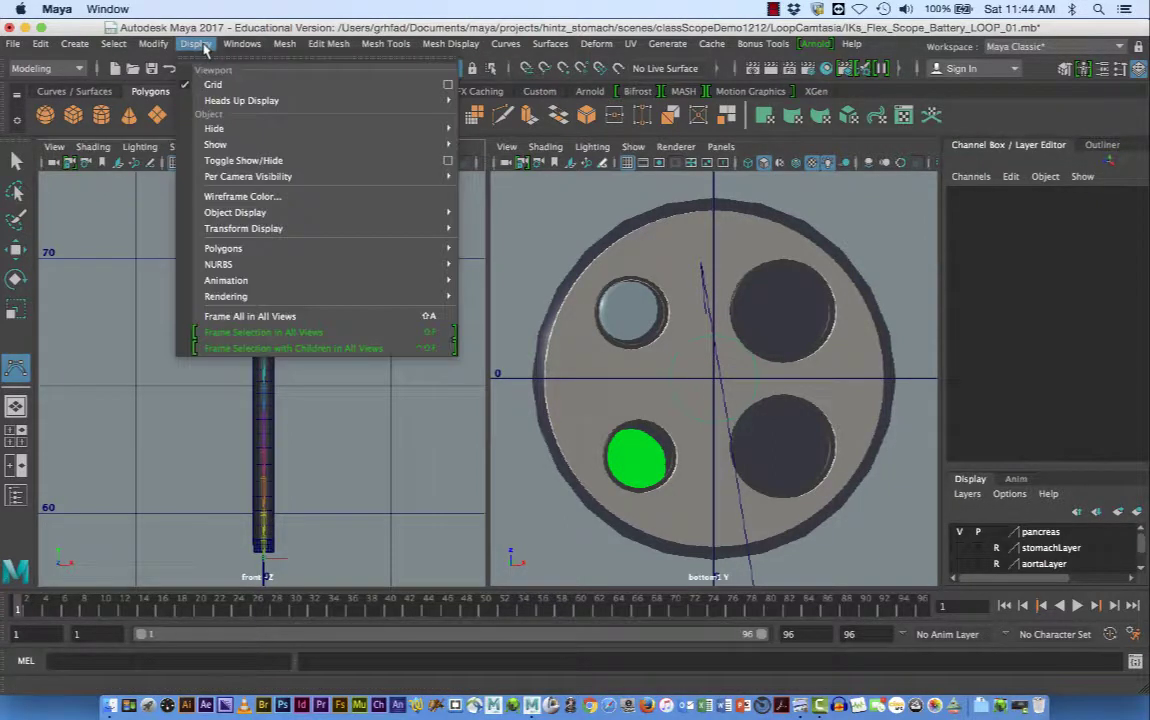
left_click(448, 85)
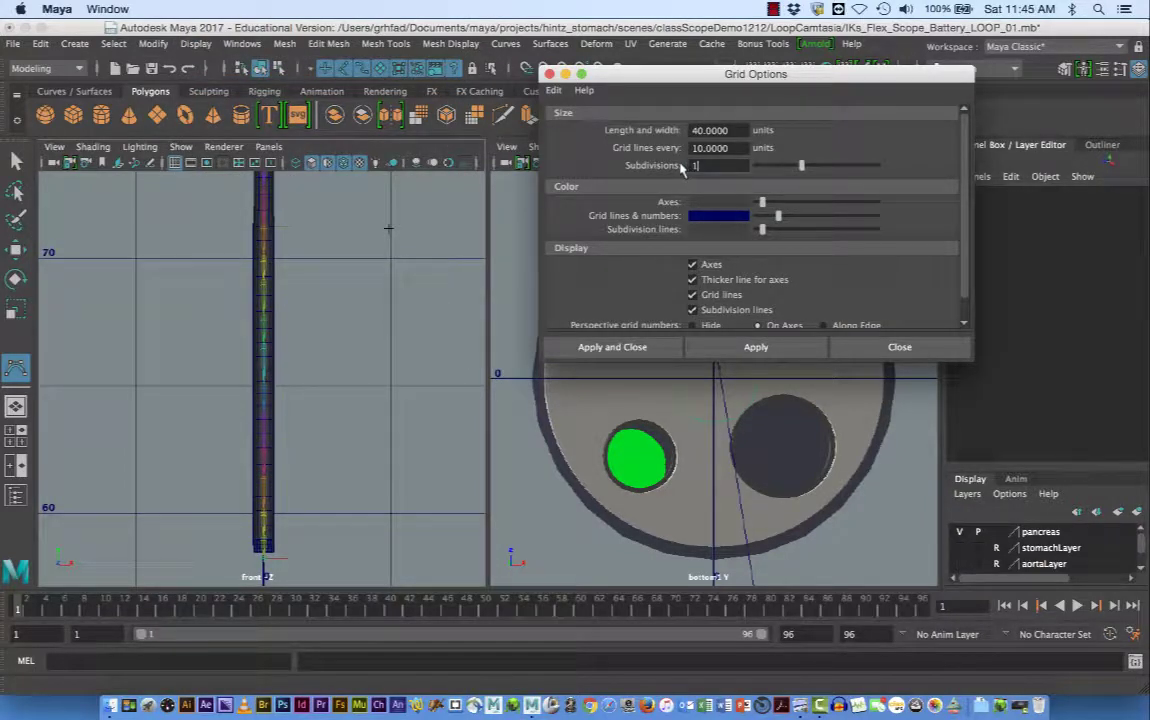
type("16")
key("Return")
left_click(756, 347)
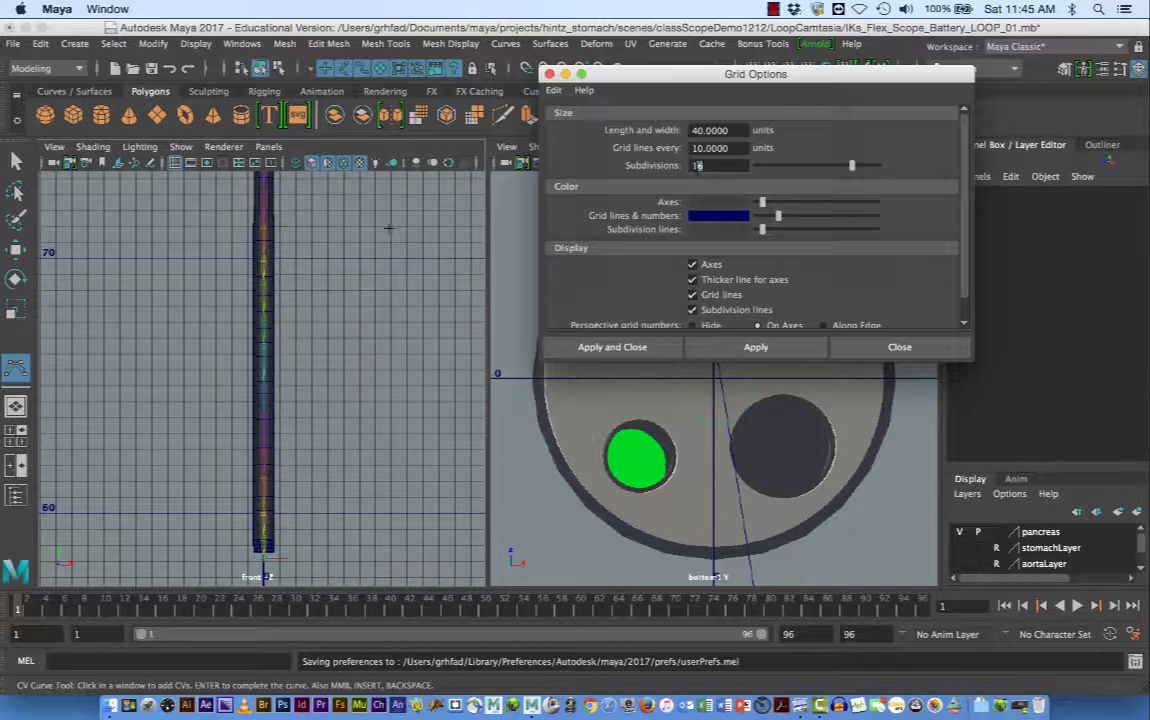
left_click(757, 347)
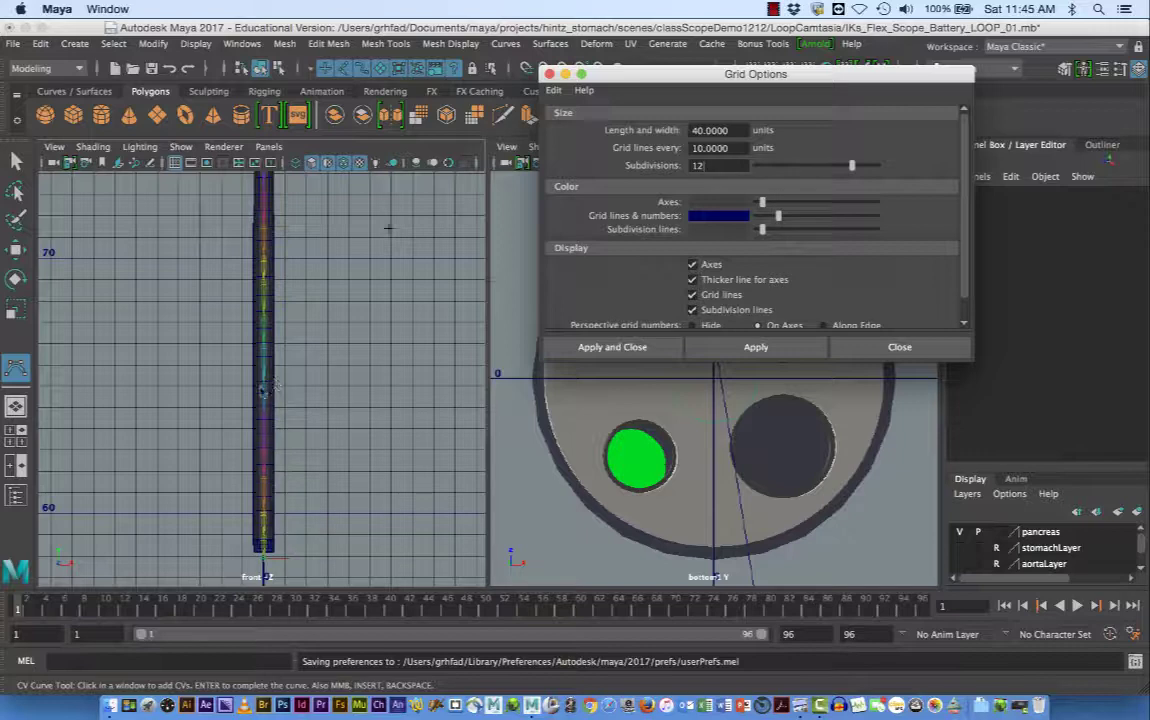
left_click(16, 371)
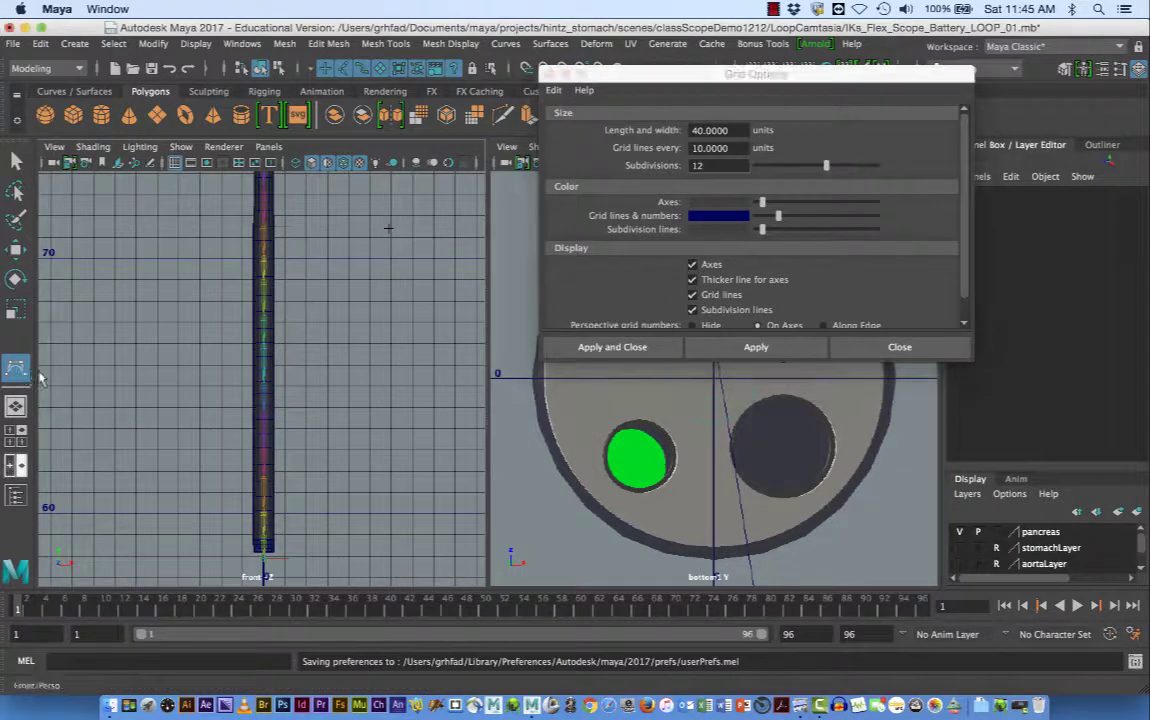
left_click(284, 231)
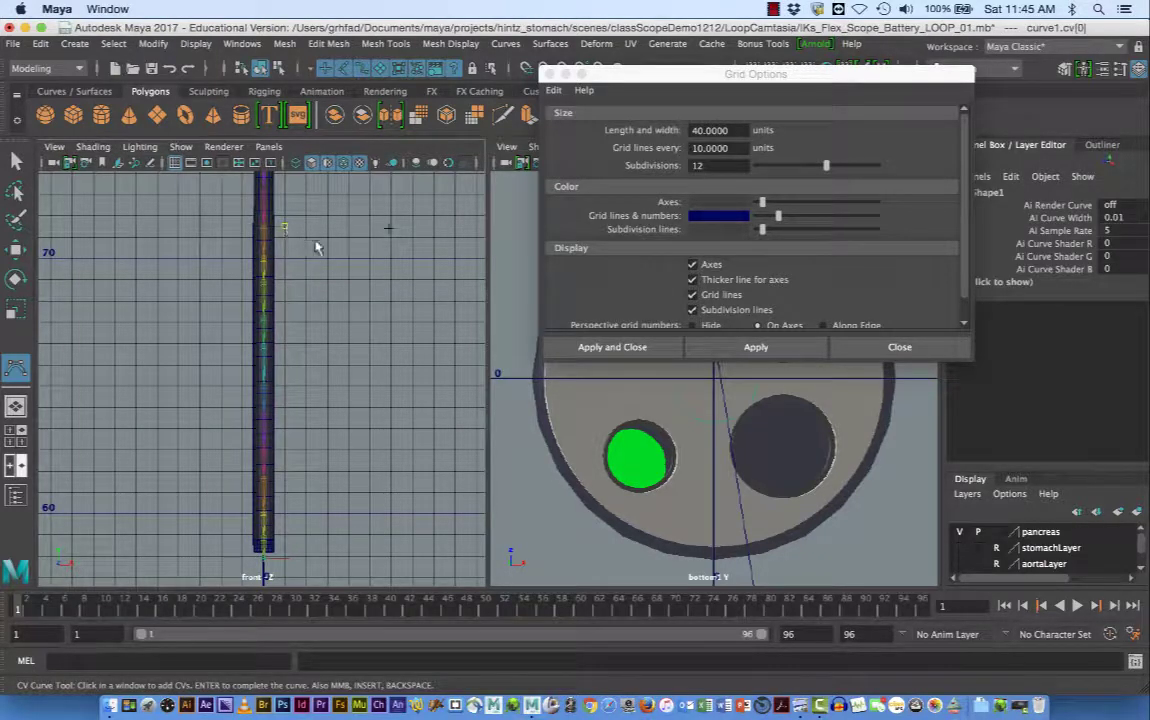
key("z")
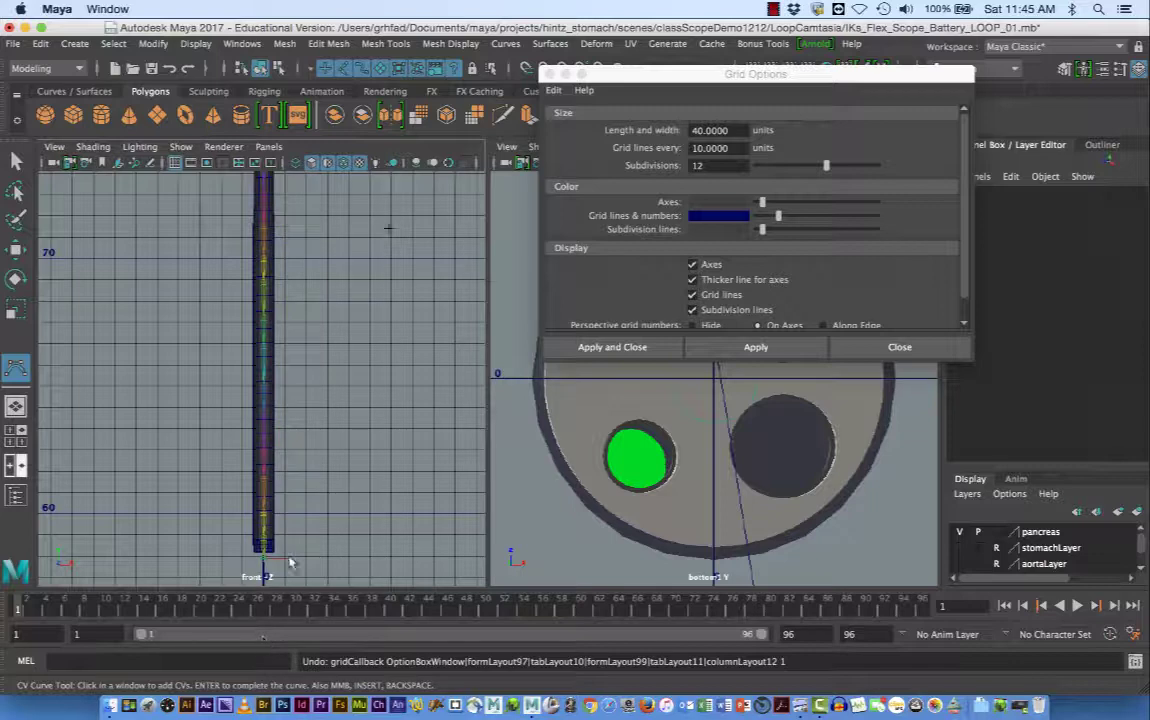
Draw a straight vertical CV curve with 11 grid-snapped points beside the scope, from just above Y 70 to just below Y 60.
left_click(306, 237)
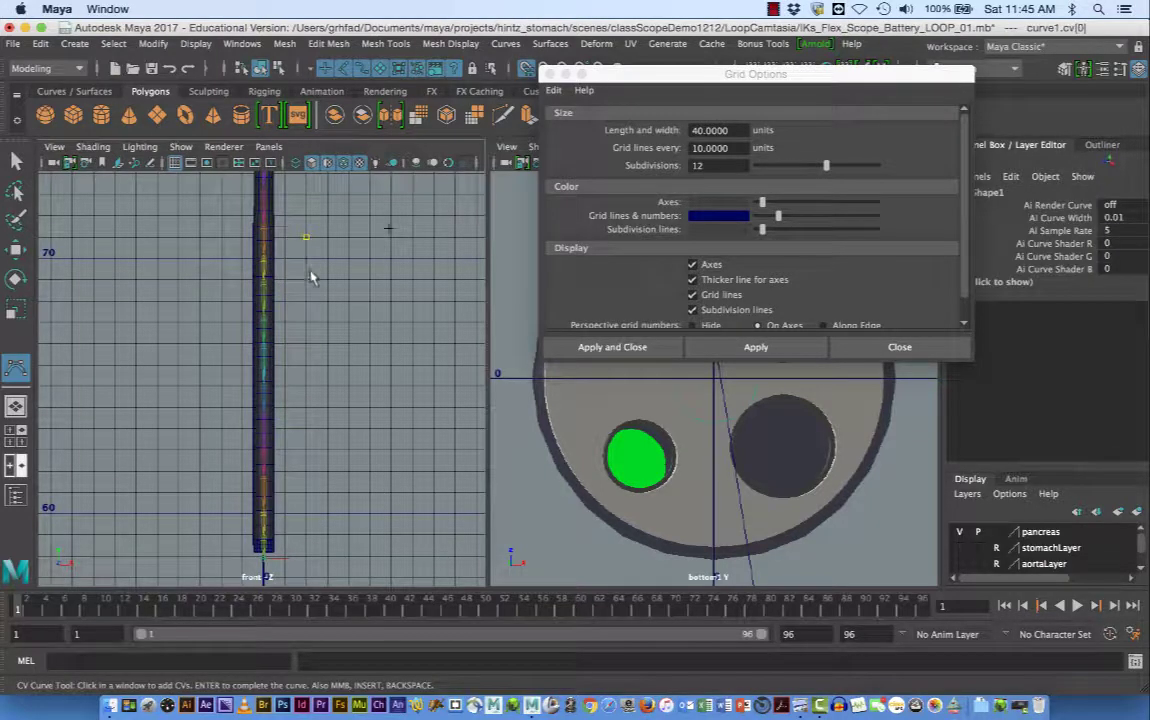
left_click(306, 259)
left_click(306, 281)
left_click(306, 322)
left_click(306, 344)
left_click(306, 387)
left_click(306, 409)
left_click(306, 451)
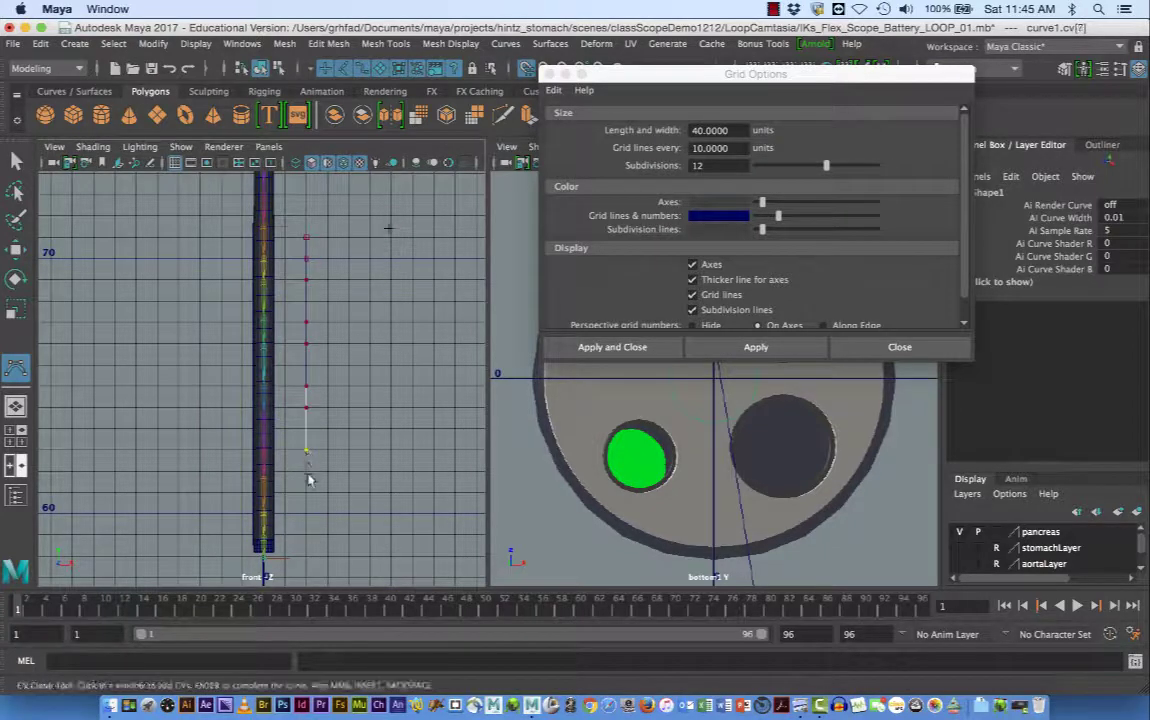
left_click(306, 472)
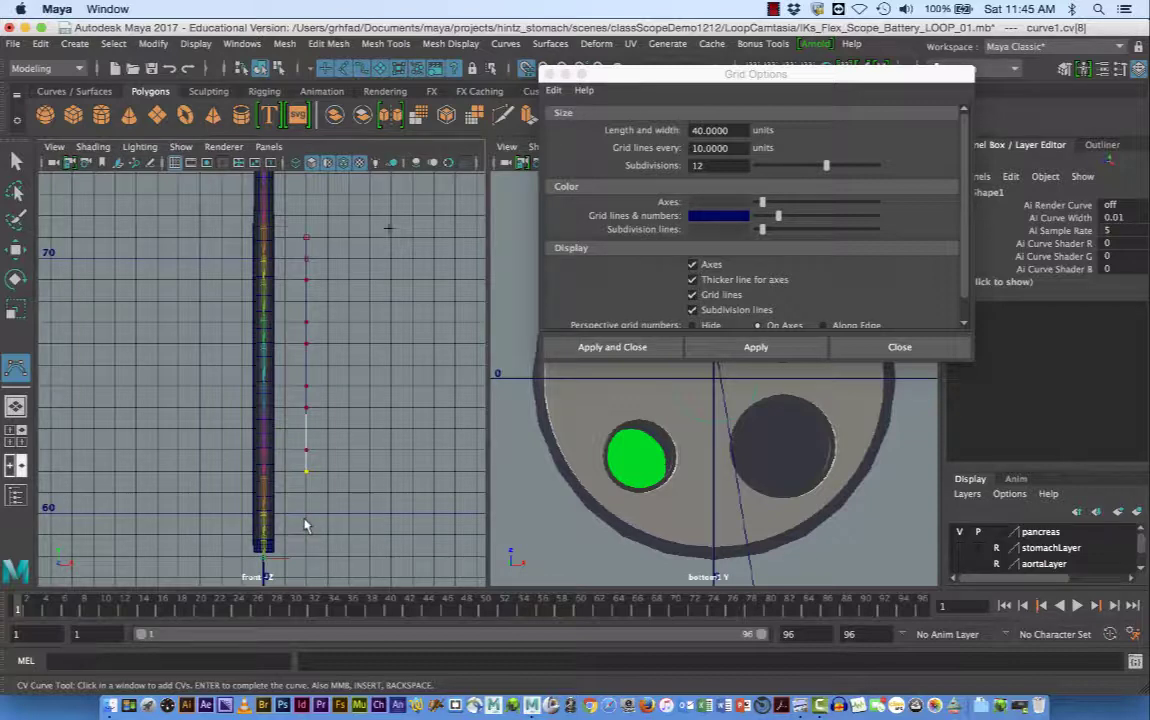
left_click(306, 514)
left_click(307, 536)
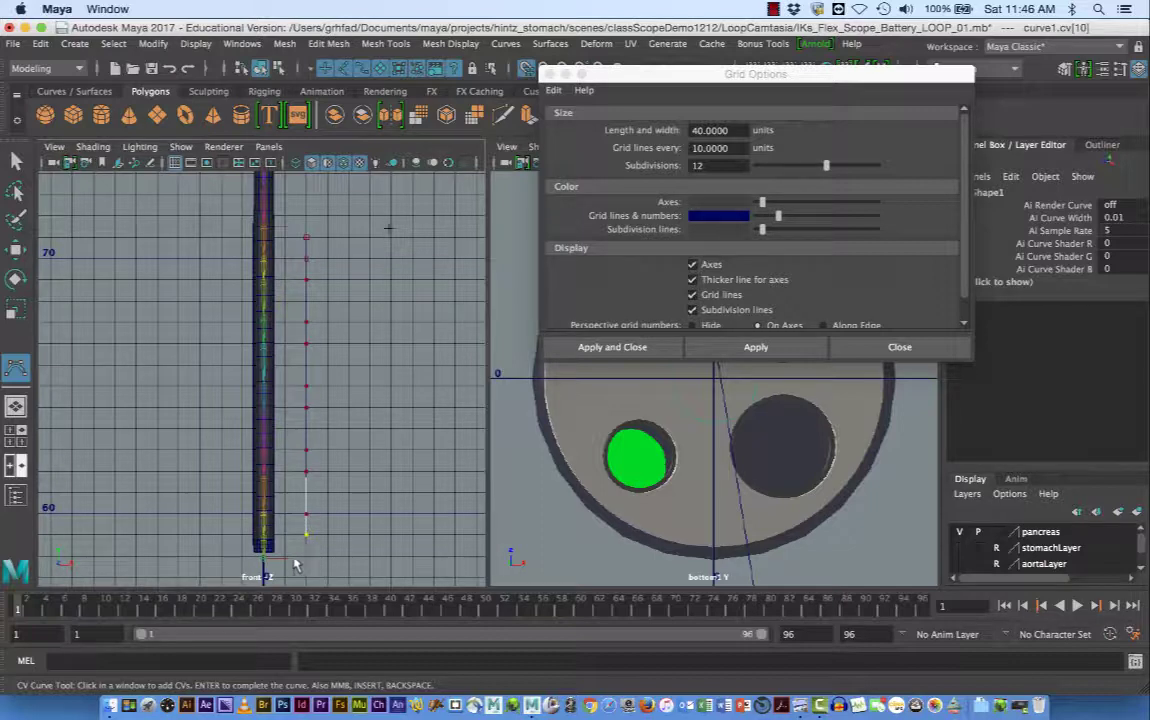
key("Return")
key("w")
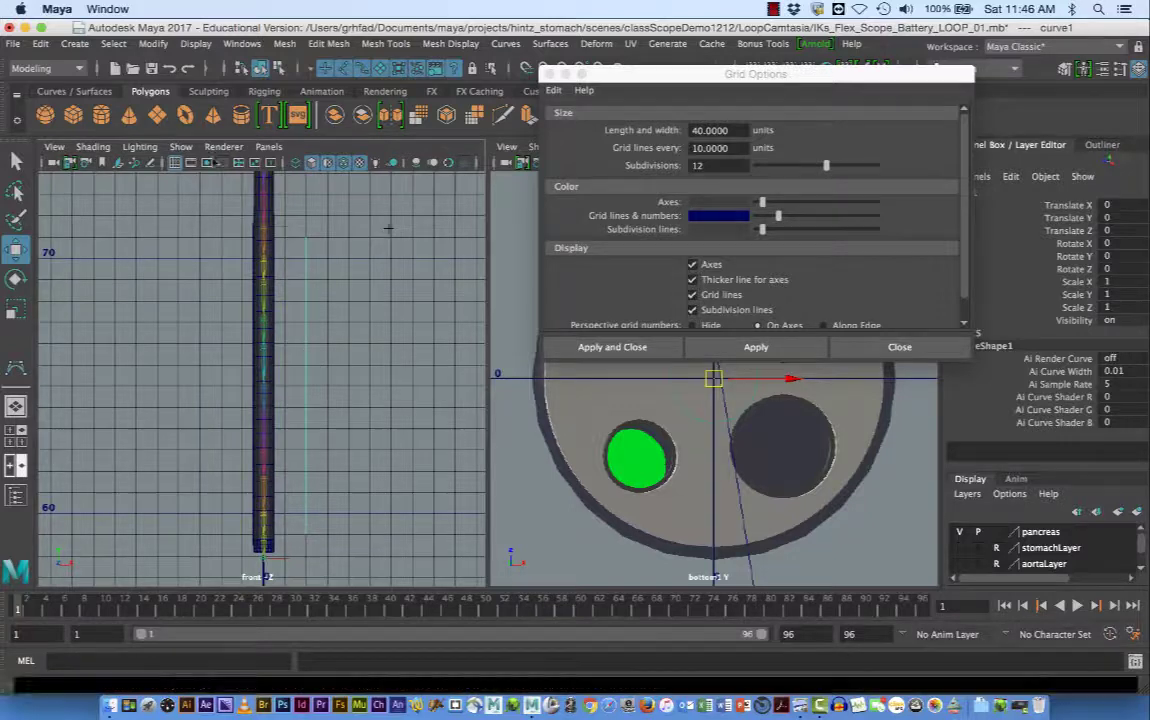
Close the grid options and center the new curve's pivot.
left_click(549, 75)
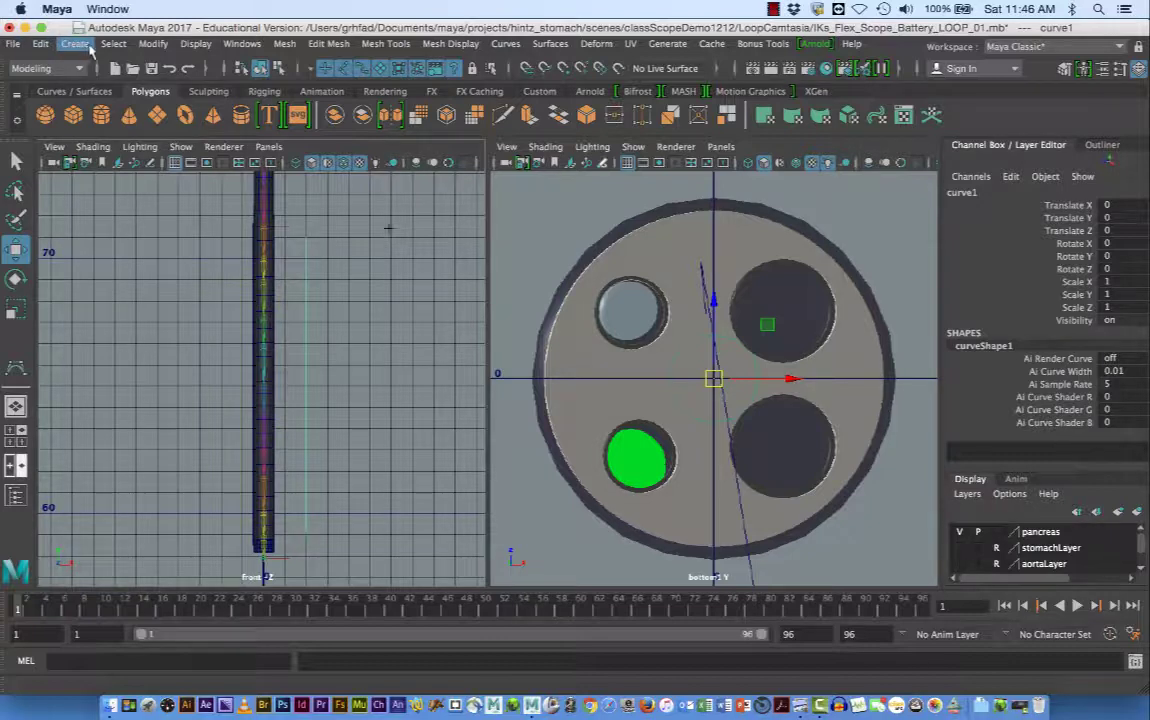
left_click(153, 44)
left_click(165, 150)
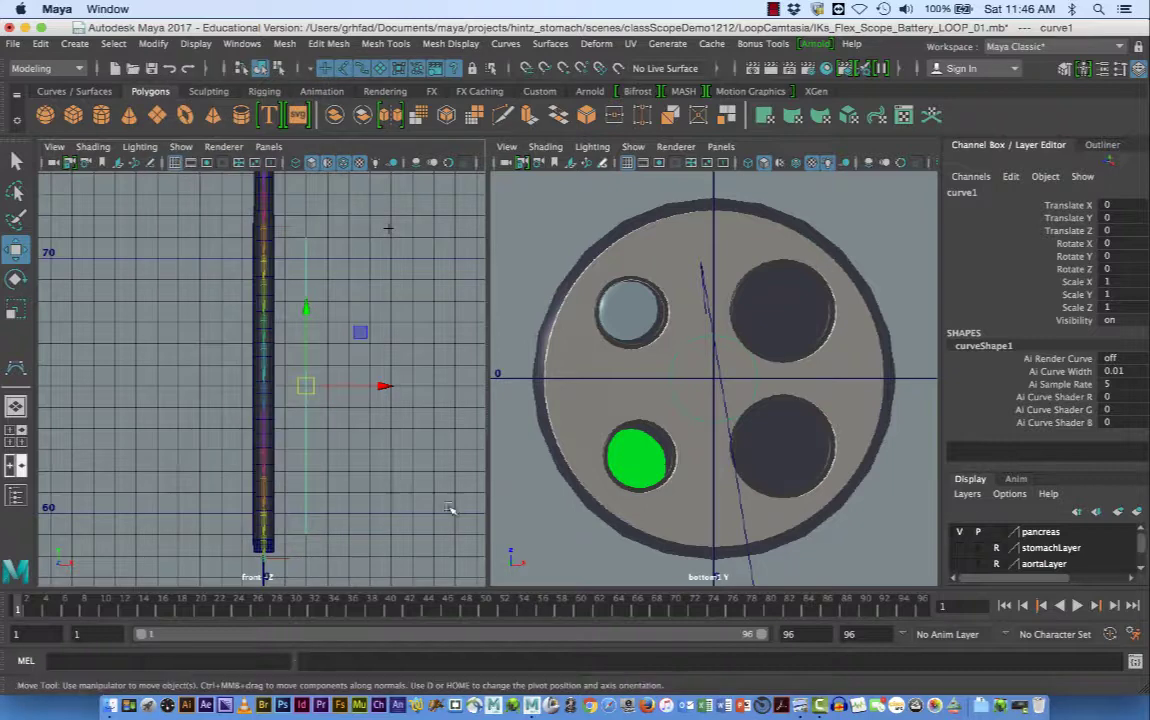
right_click_drag(404, 424, 585, 449, "alt")
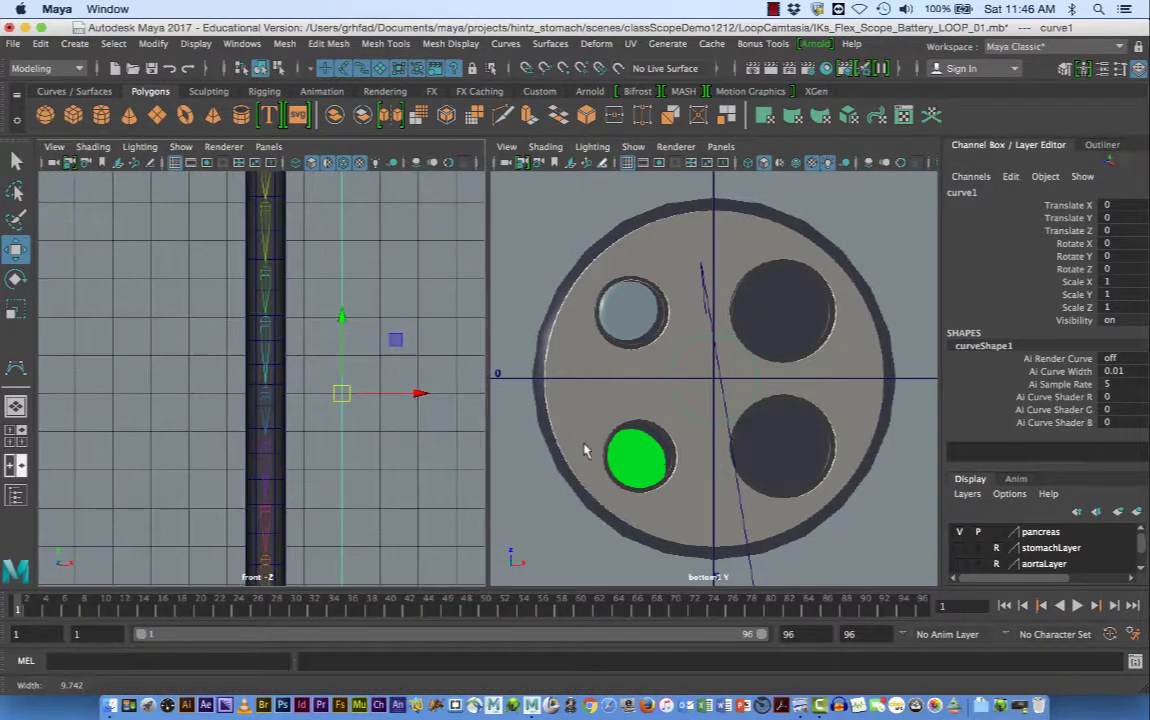
Move the curve into the large channel opening on the scope's positive-Z side, at Translate X -1.504 and Translate Z 0.158.
middle_click_drag(431, 403, 403, 275, "alt")
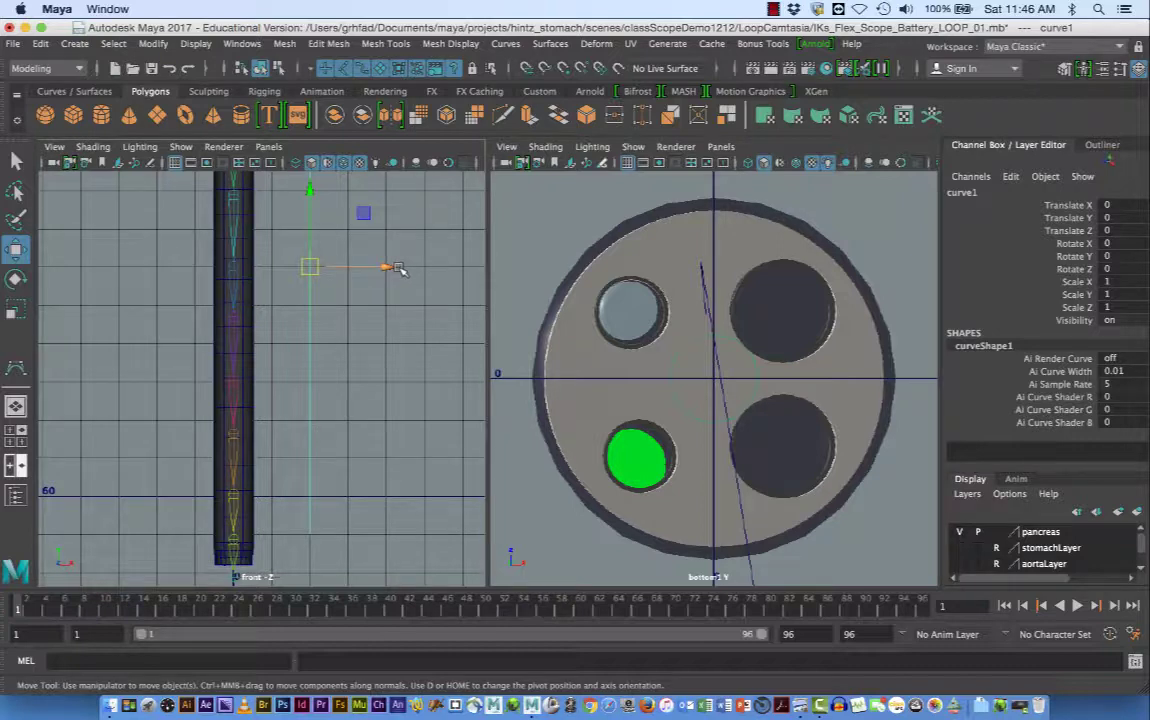
left_click_drag(398, 268, 333, 267)
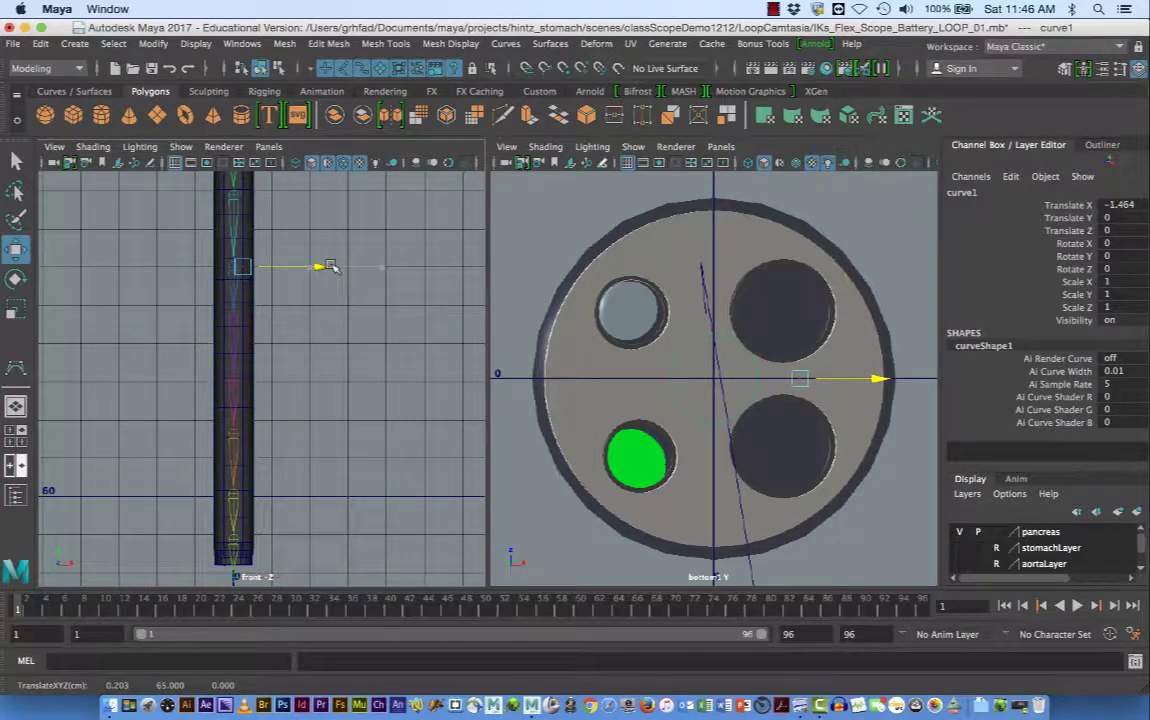
left_click_drag(333, 267, 333, 267)
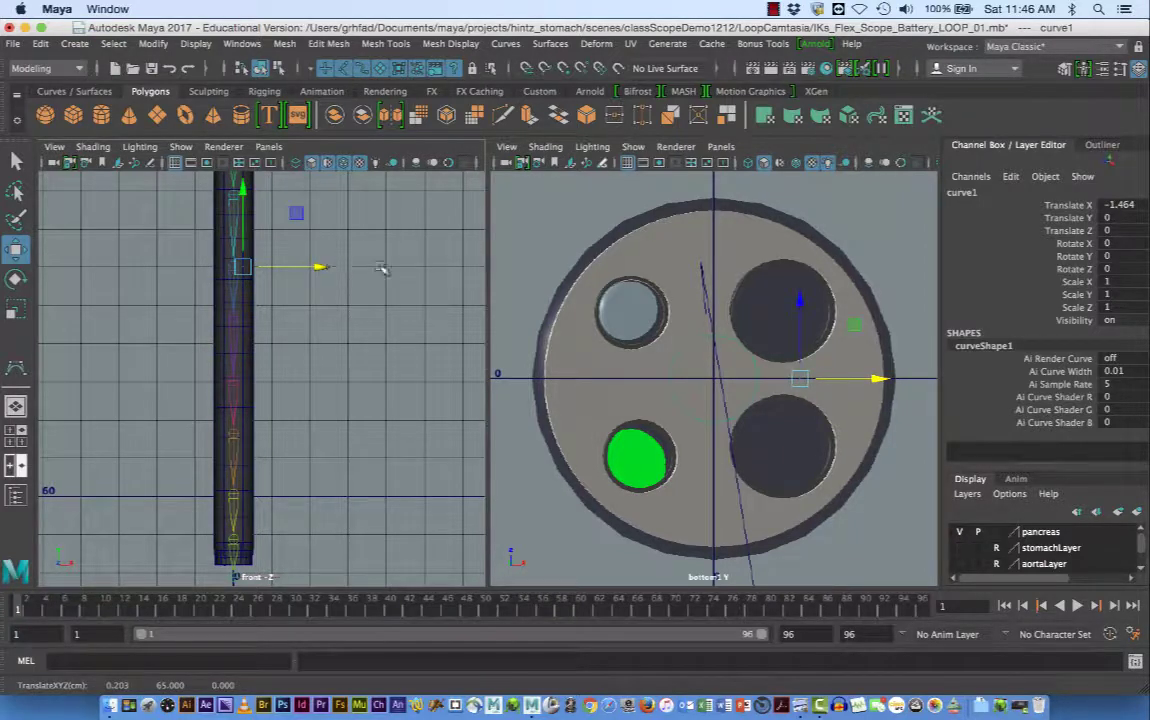
left_click_drag(799, 300, 797, 234)
left_click_drag(873, 312, 866, 313)
left_click_drag(785, 239, 784, 237)
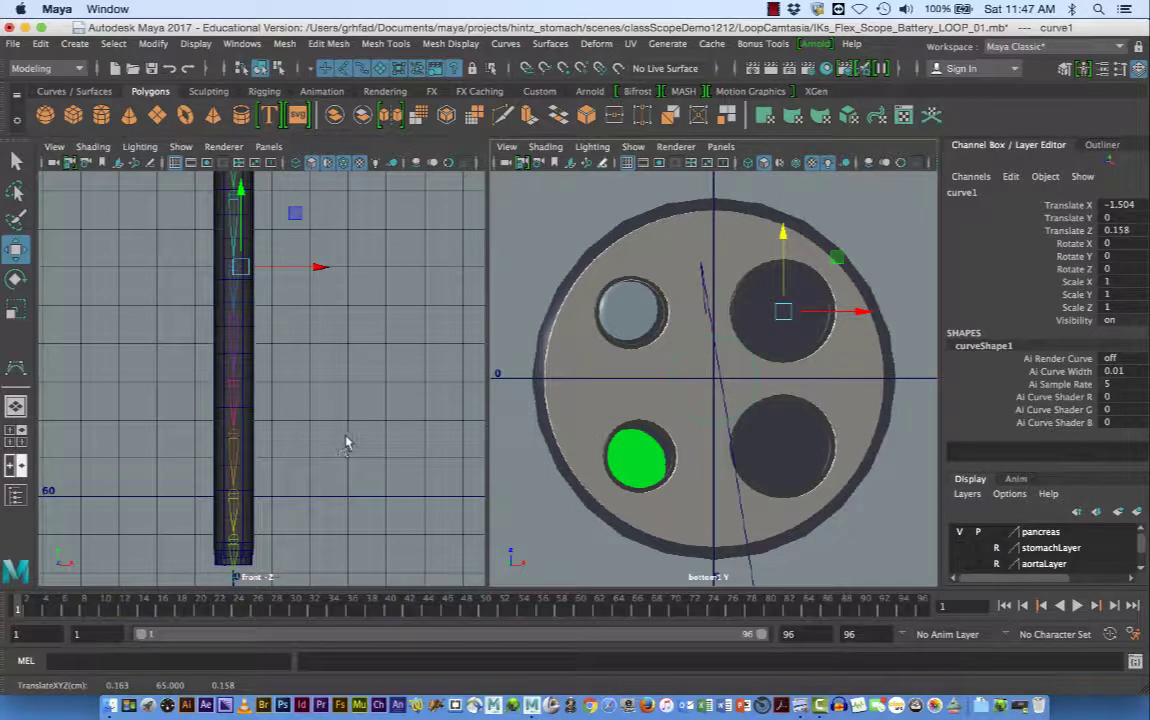
Turn on X-Ray shading in the front view to see the curve inside the scope's tip.
middle_click_drag(344, 445, 321, 332, "alt")
right_click_drag(285, 379, 465, 379, "alt")
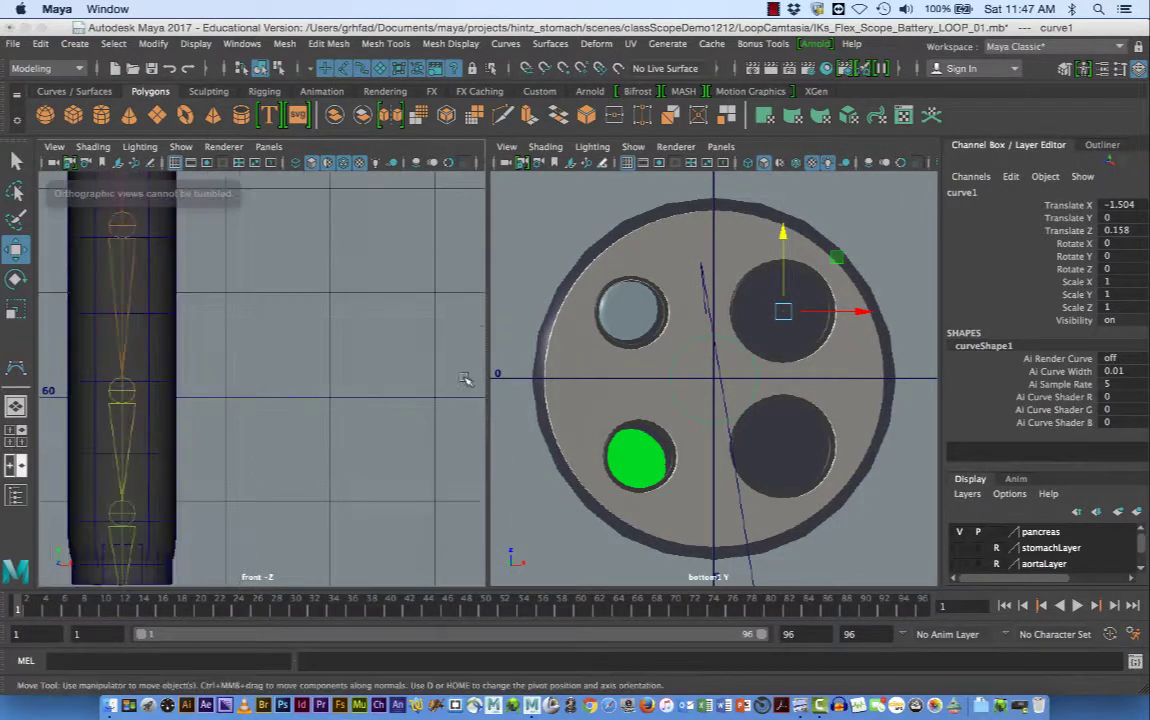
middle_click_drag(364, 458, 357, 349, "alt")
right_click_drag(357, 349, 488, 354, "alt")
middle_click_drag(368, 318, 472, 292, "alt")
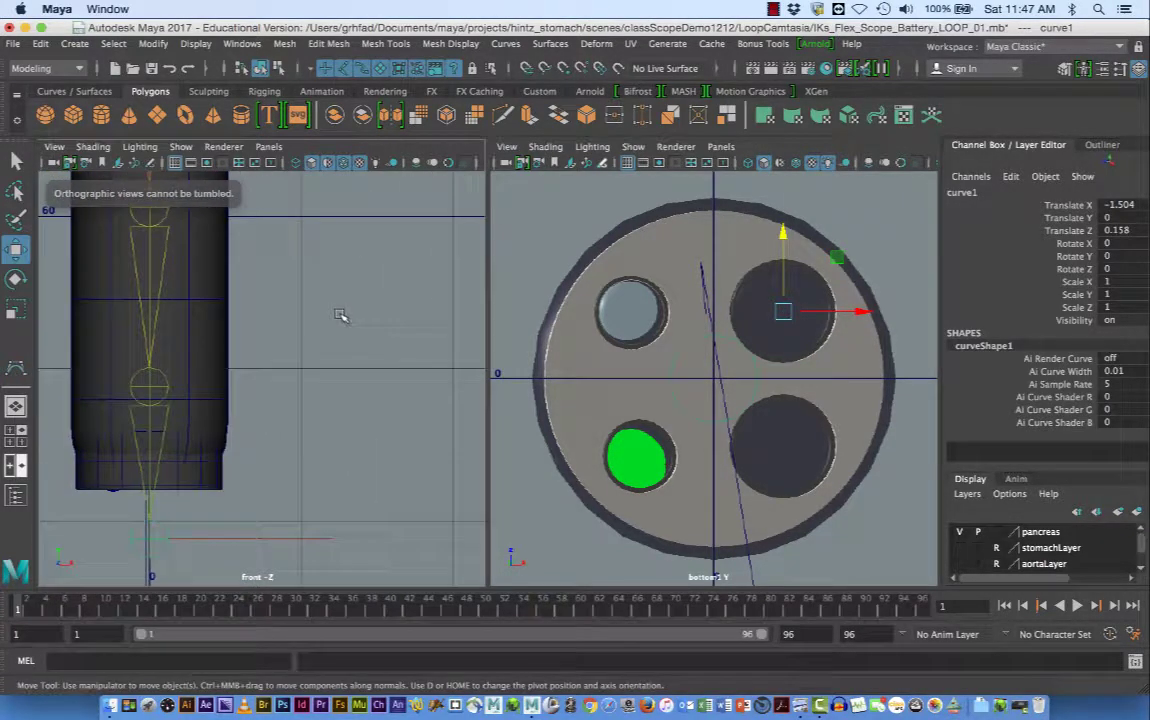
left_click(93, 147)
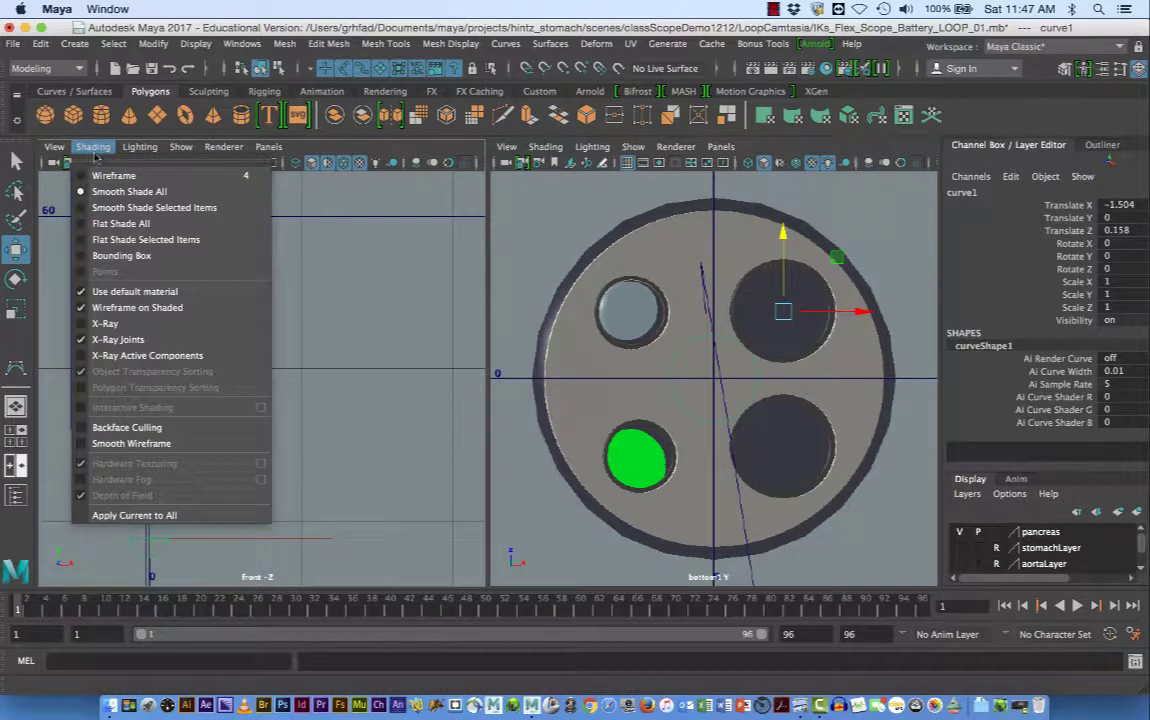
left_click(105, 323)
middle_click_drag(353, 382, 367, 490, "alt")
middle_click_drag(352, 275, 380, 300, "alt")
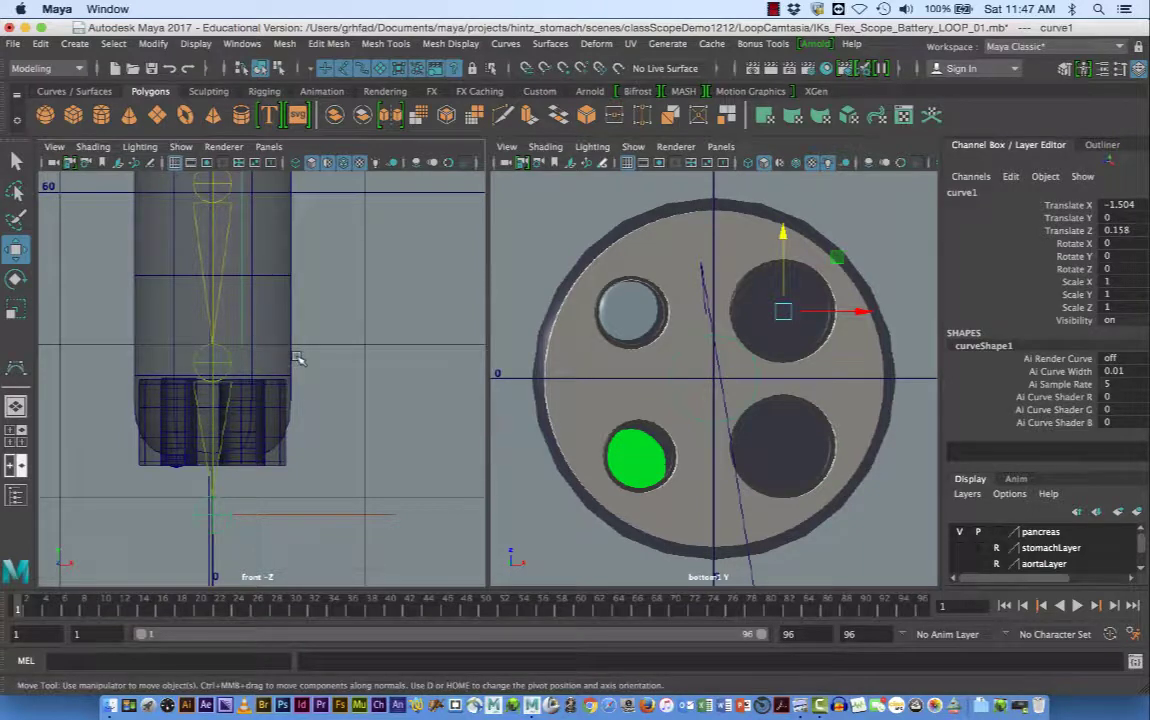
Snap the curve's pivot along the curve to its lower end near the scope's tip.
key("d")
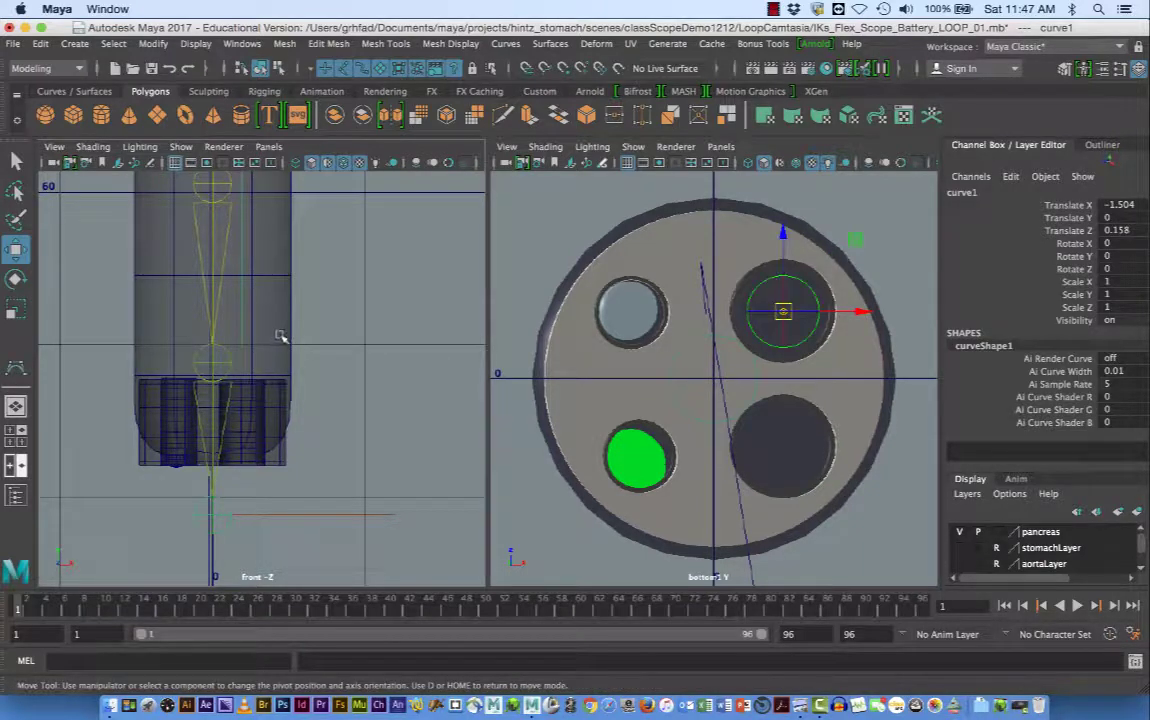
key("c")
scroll(247, 303, "down", 3)
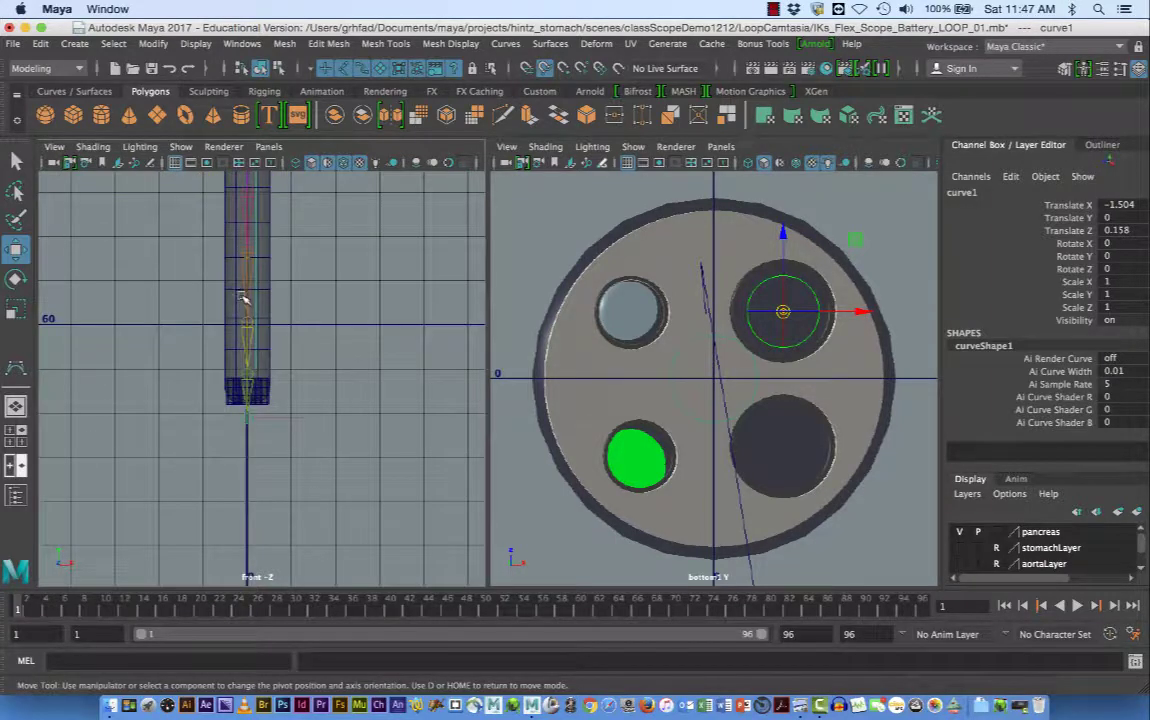
scroll(249, 302, "up", 5)
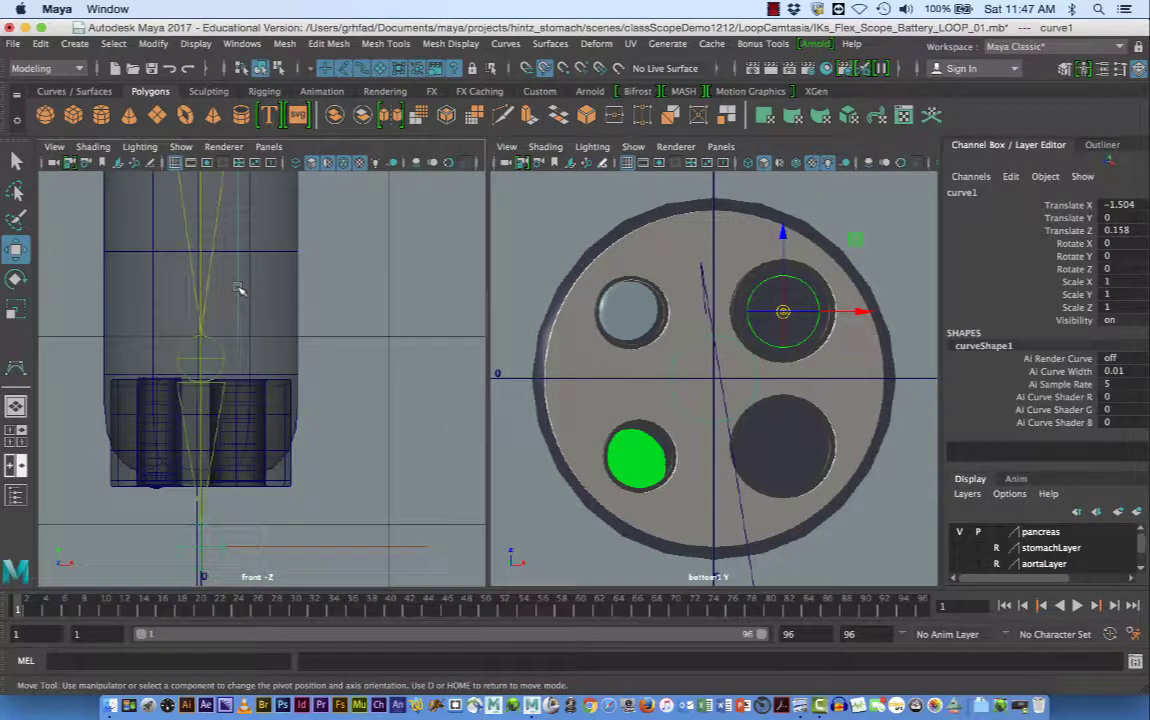
middle_click_drag(239, 289, 232, 345)
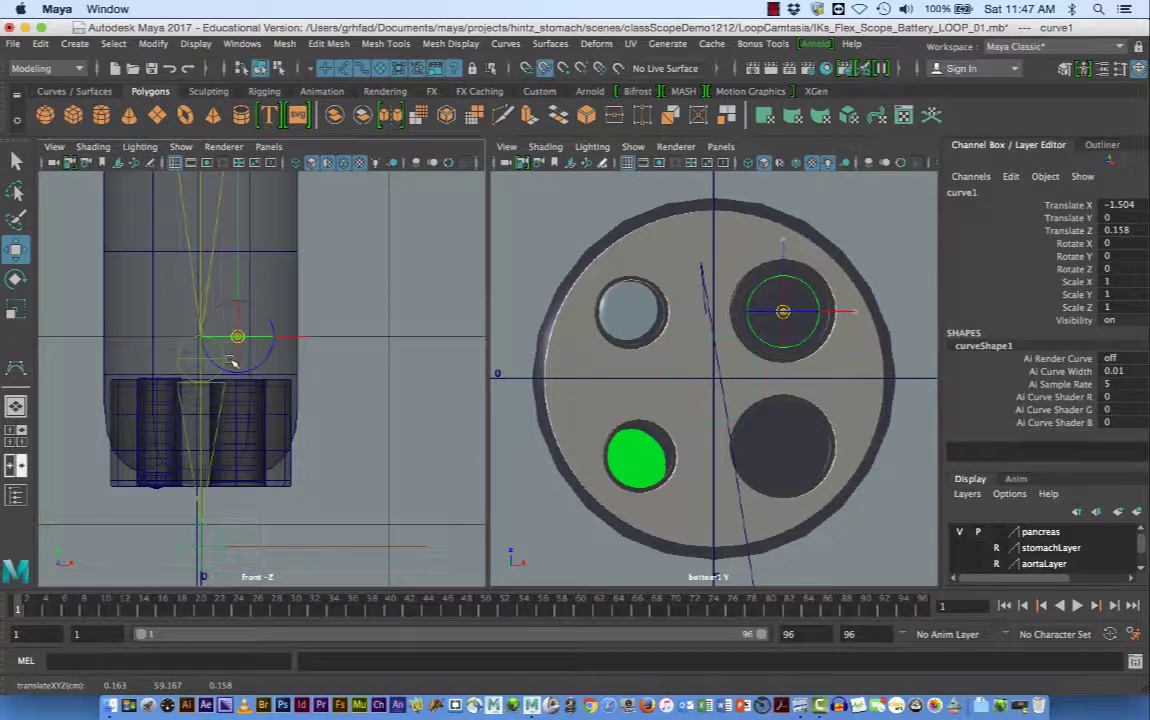
key("d")
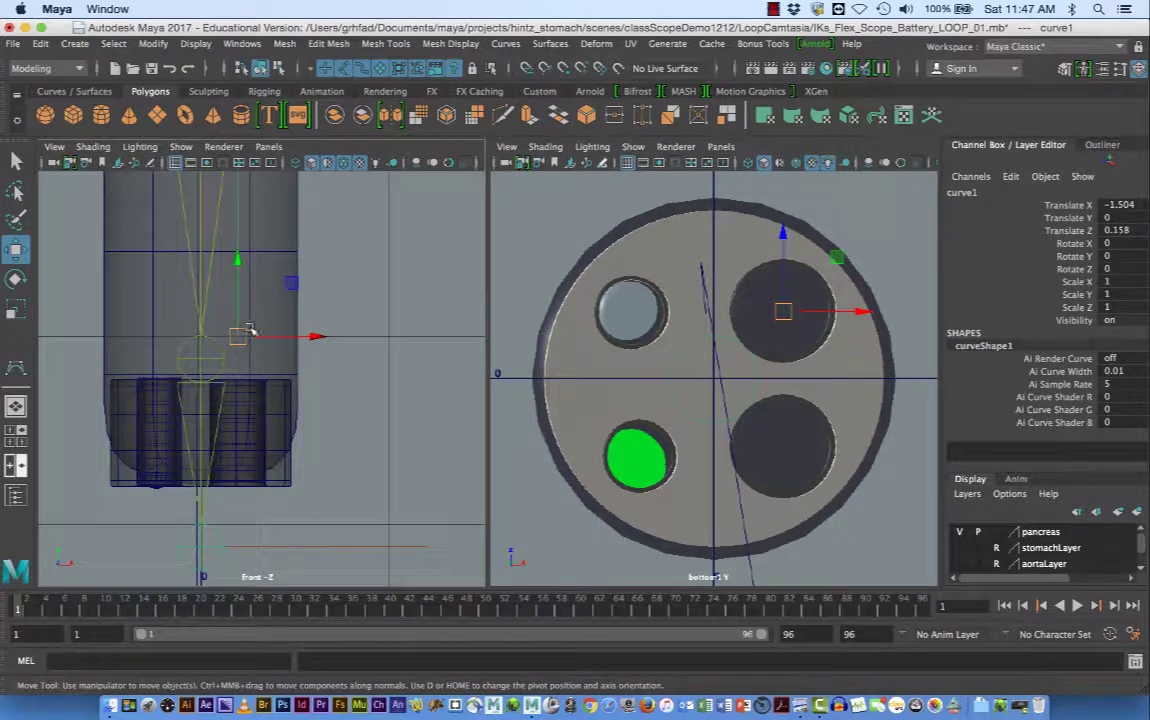
Lower the curve to Translate Y -0.411 so its end sits inside the tip's channel.
left_click_drag(239, 257, 237, 350)
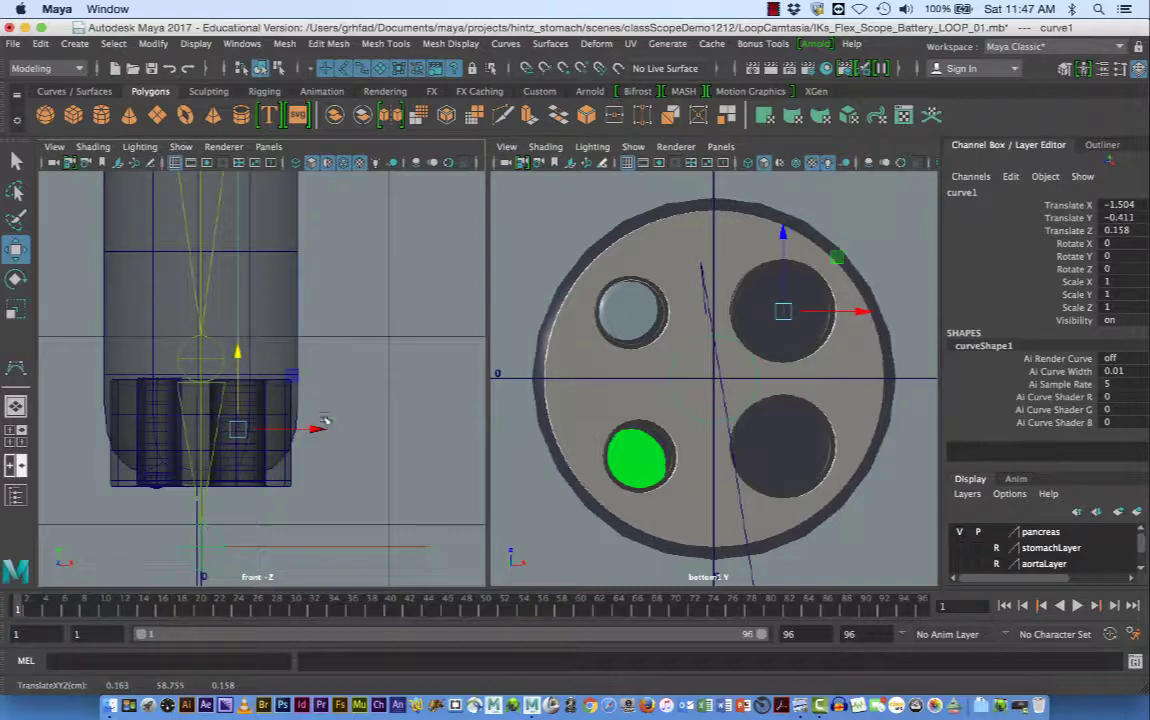
right_click_drag(384, 423, 411, 393, "alt")
middle_click_drag(411, 393, 383, 289, "alt")
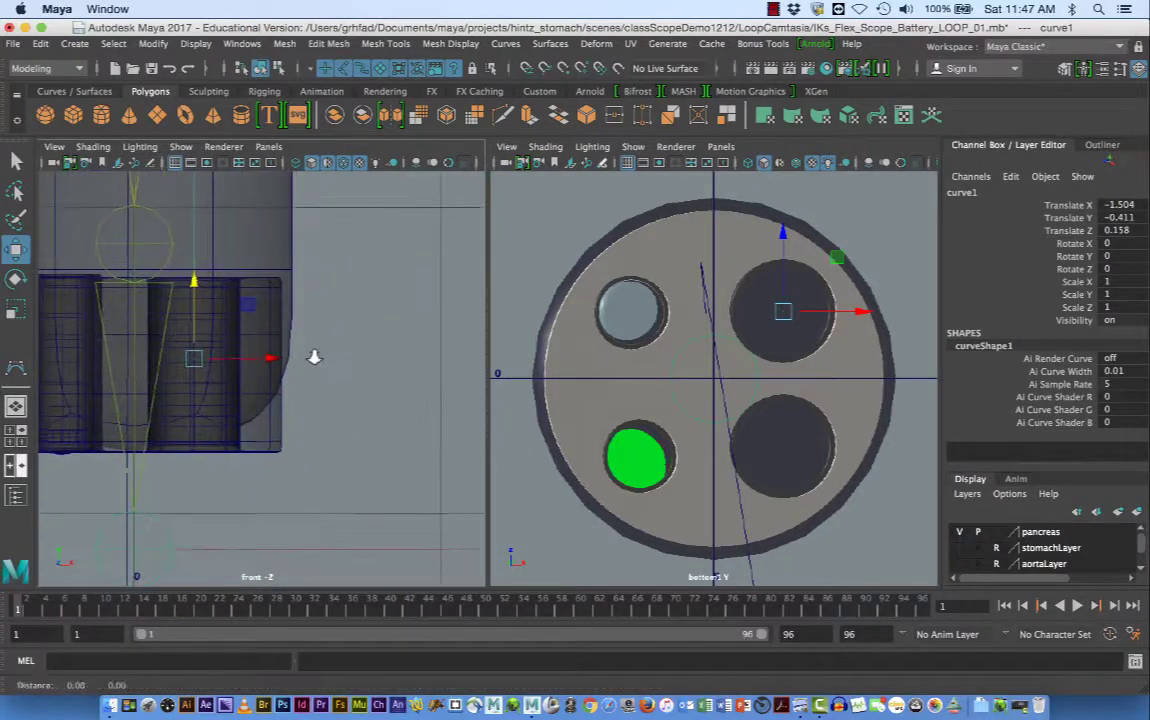
right_click_drag(316, 357, 411, 359, "alt")
middle_click_drag(391, 347, 435, 336, "alt")
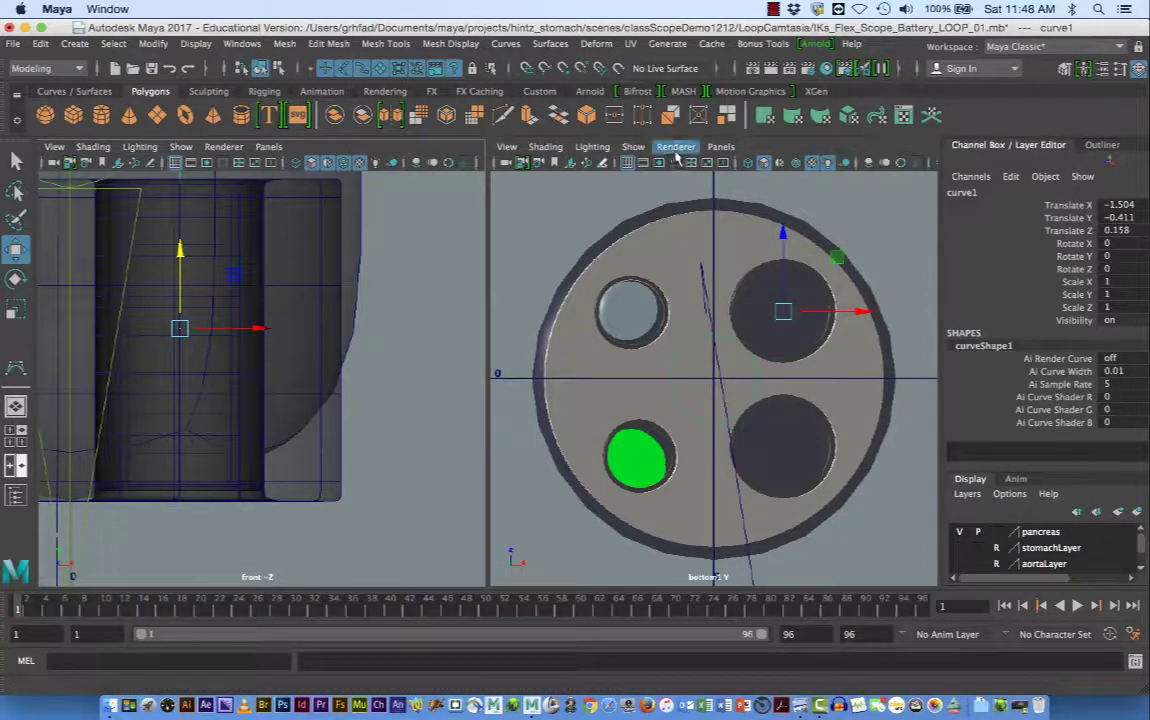
Switch the bottom view to the side orthographic view and frame the curve's lower end at the scope's tip.
left_click(718, 147)
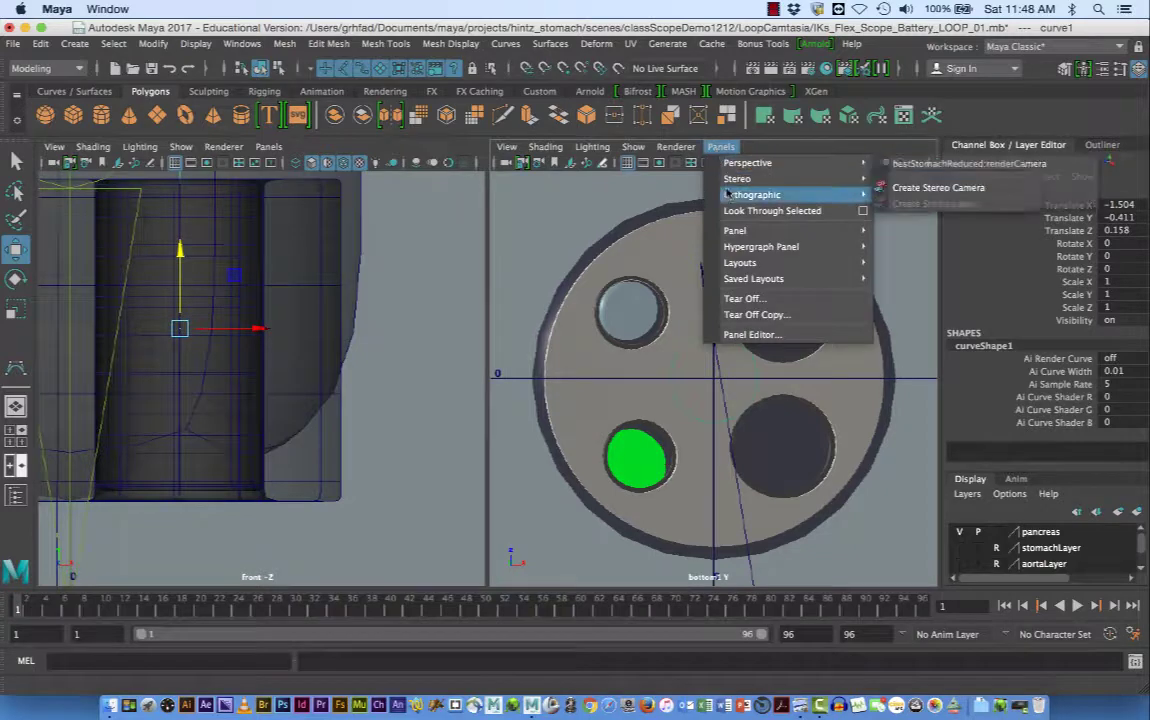
mouse_move(770, 194)
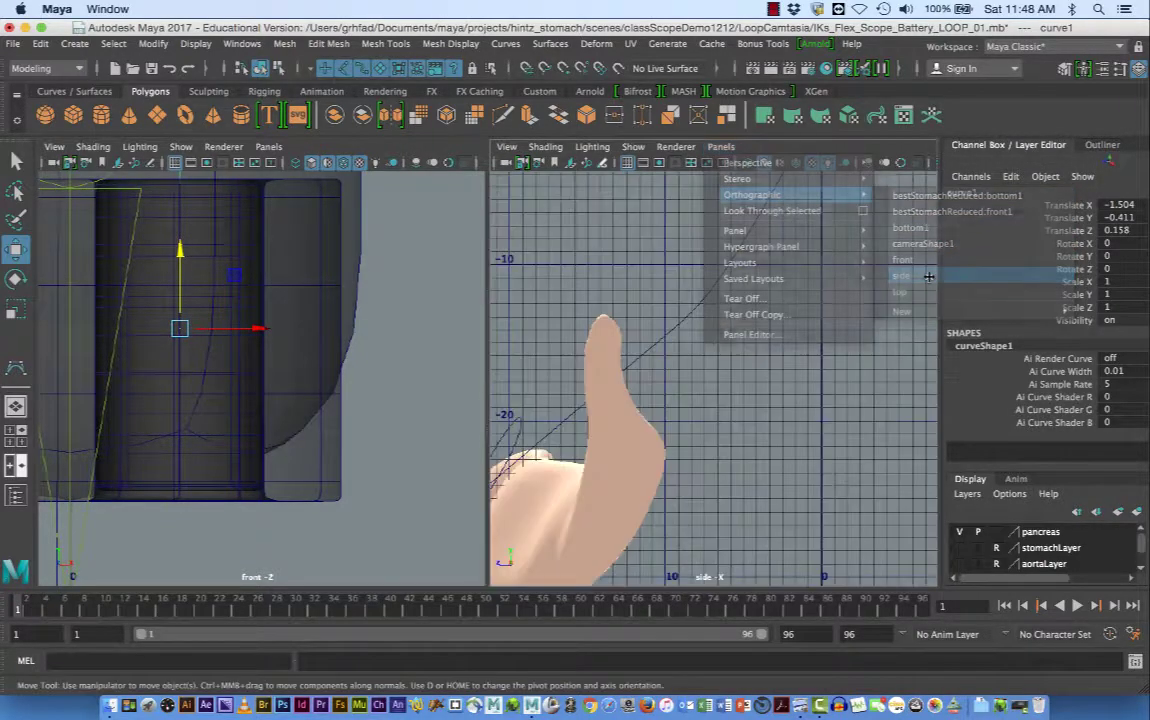
left_click(903, 275)
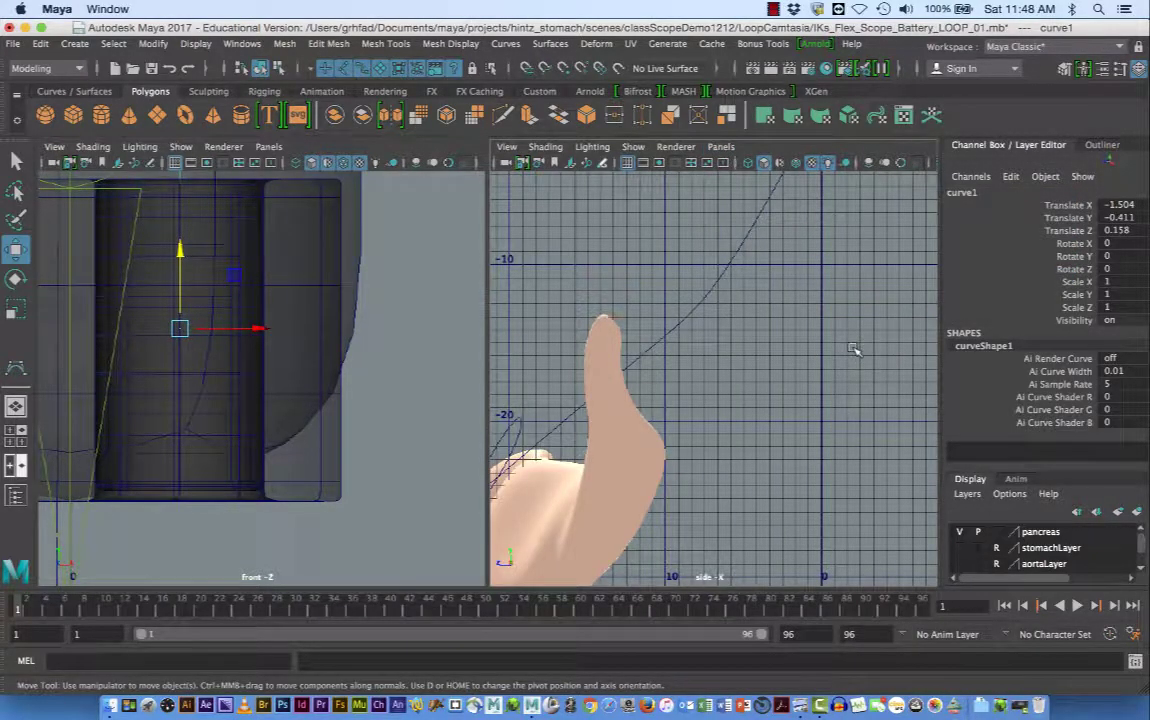
key("f")
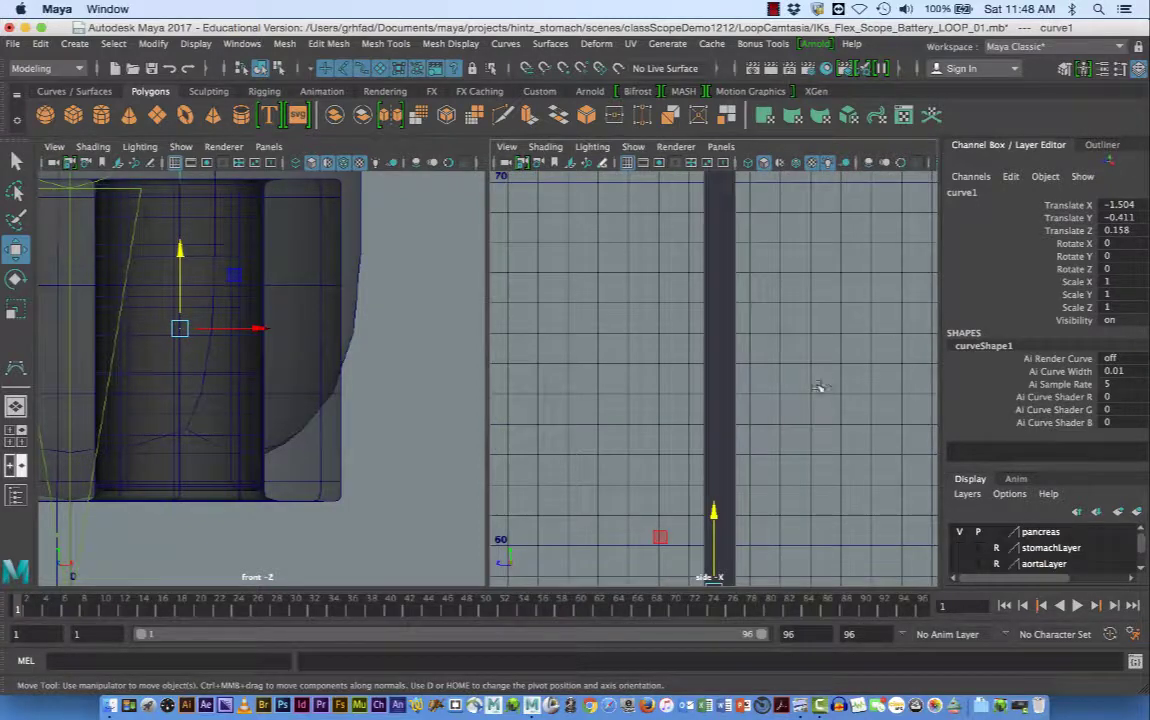
middle_click_drag(821, 448, 785, 277, "alt")
right_click_drag(751, 391, 850, 395, "alt")
middle_click_drag(750, 378, 873, 321, "alt")
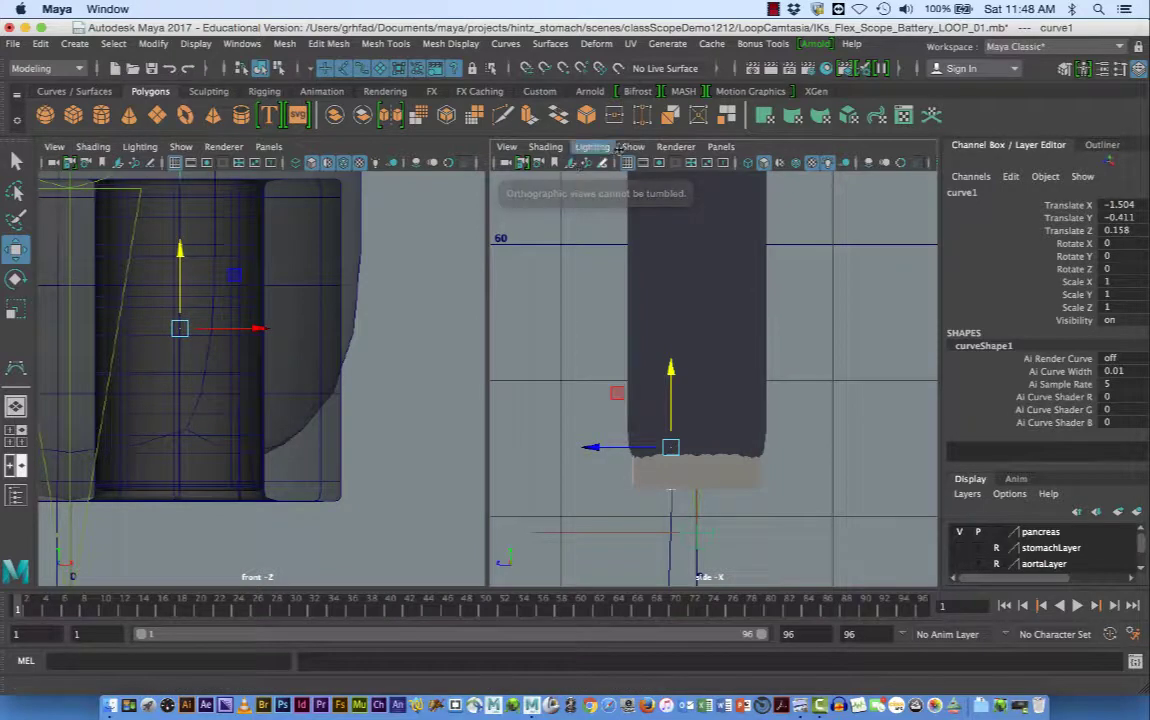
Set the side view to default lighting with X-Ray, default material and wireframe-on-shaded display.
left_click(545, 147)
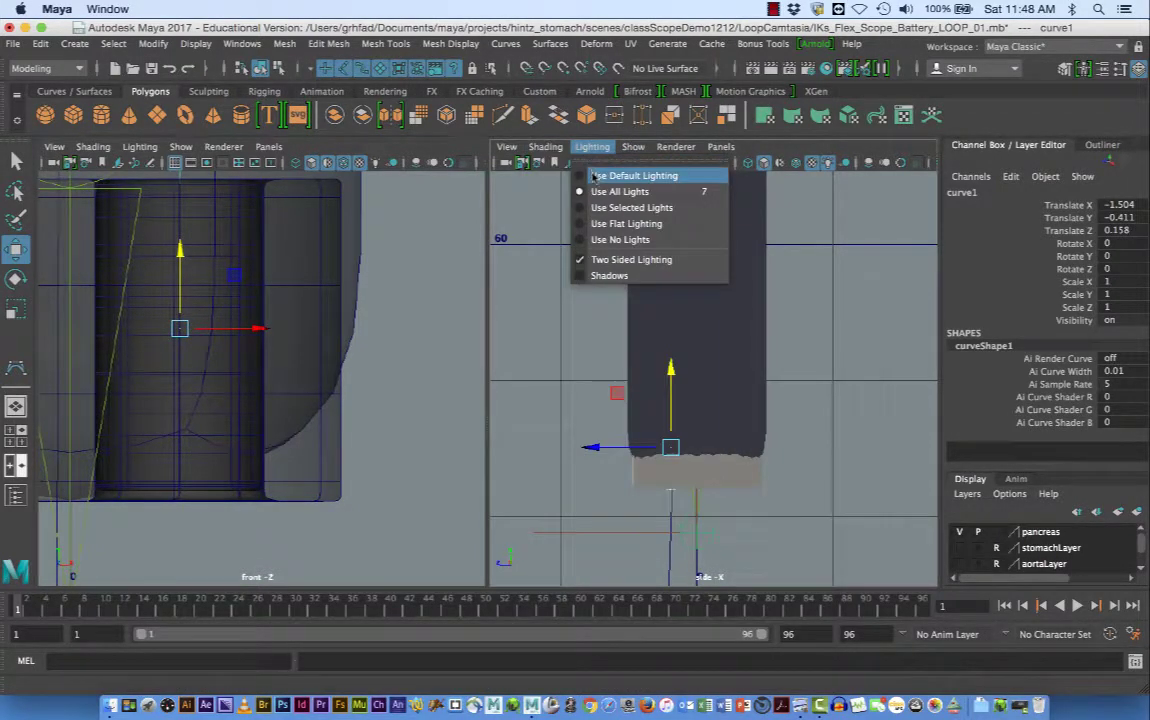
left_click(594, 176)
left_click(545, 147)
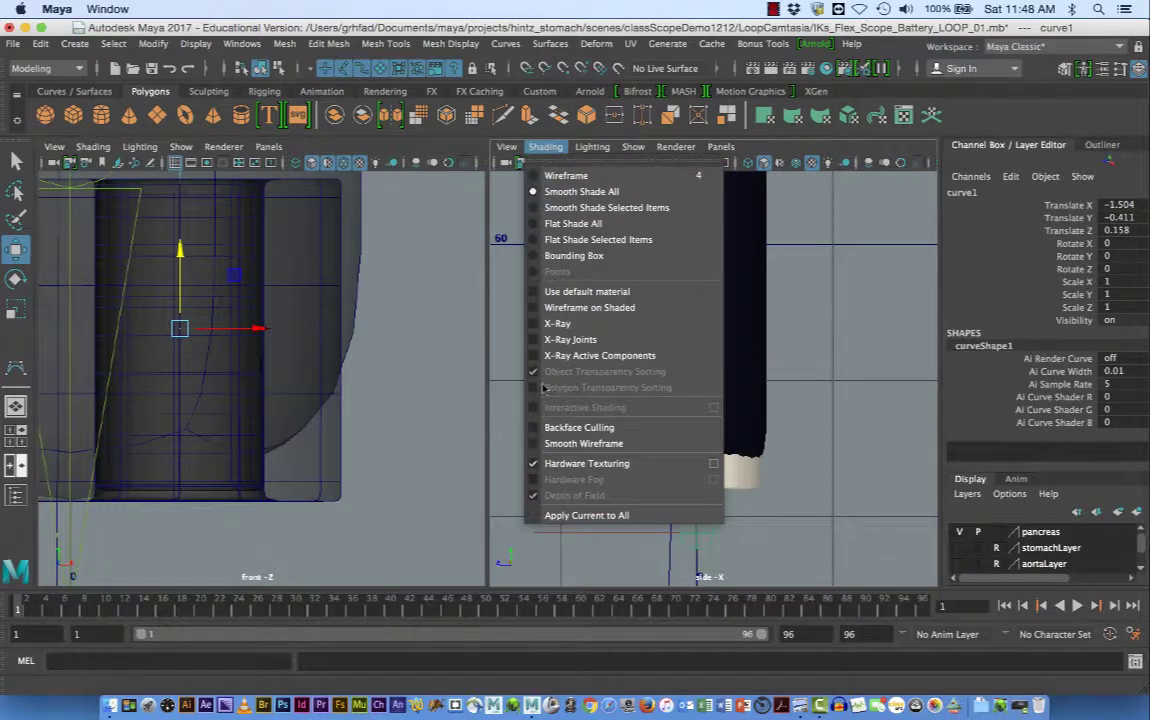
left_click(549, 325)
left_click(545, 147)
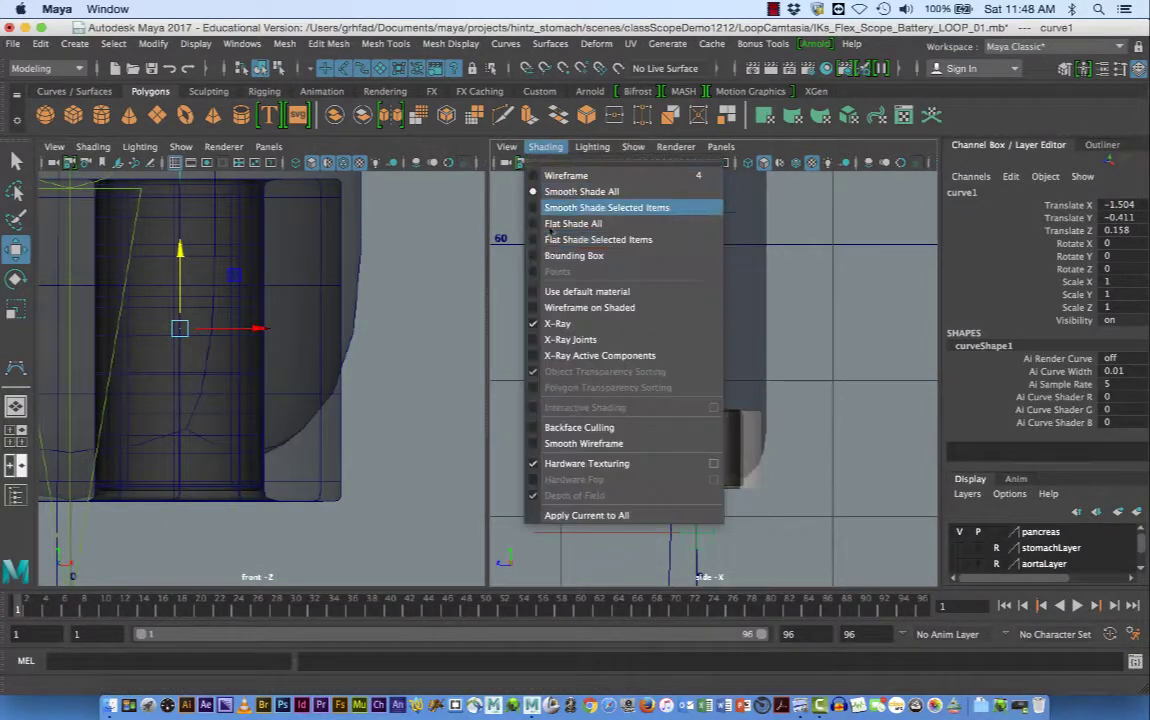
left_click(549, 291)
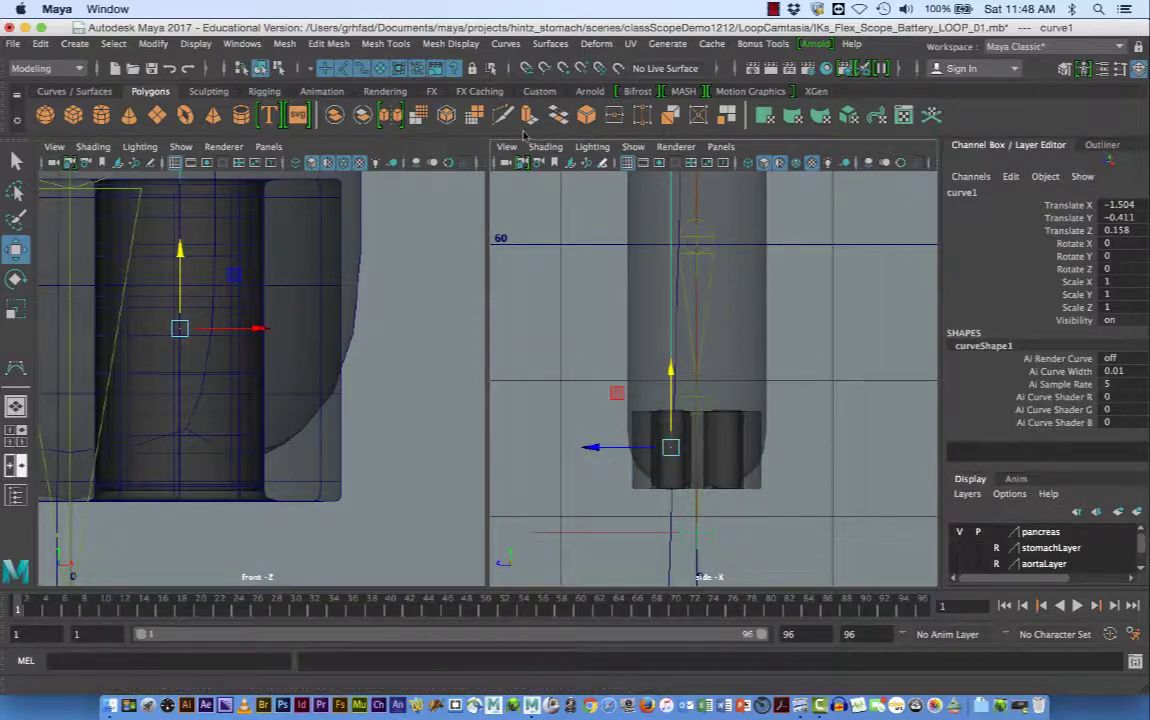
left_click(545, 147)
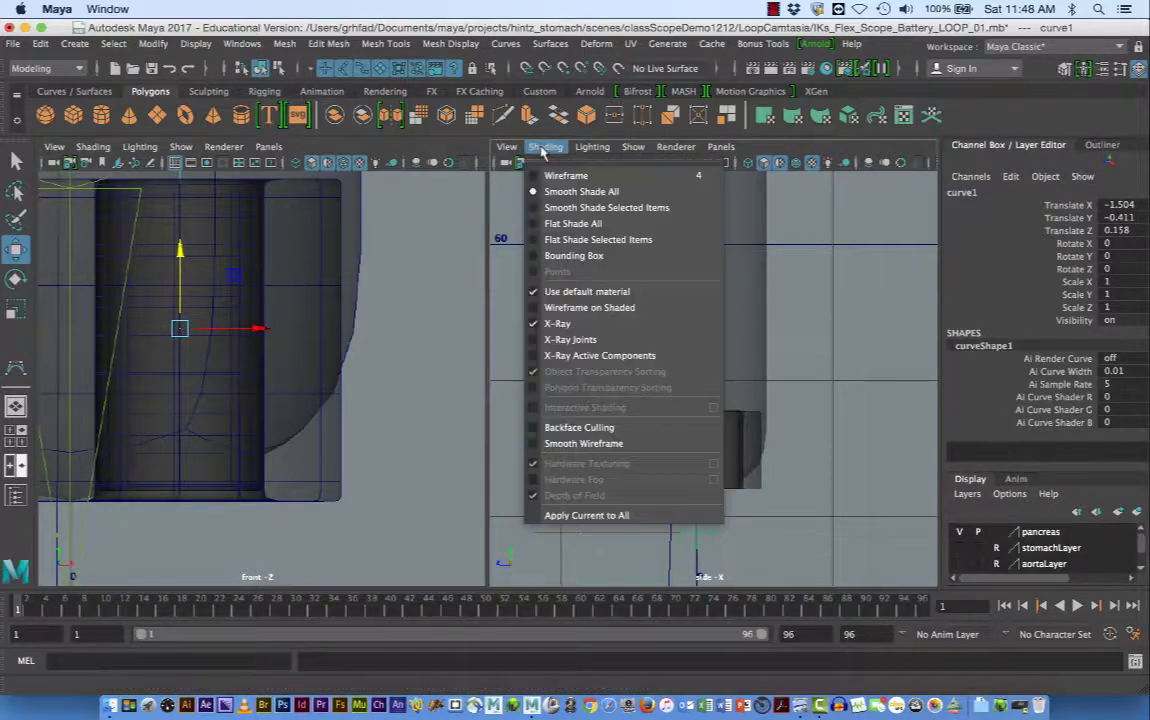
left_click(558, 308)
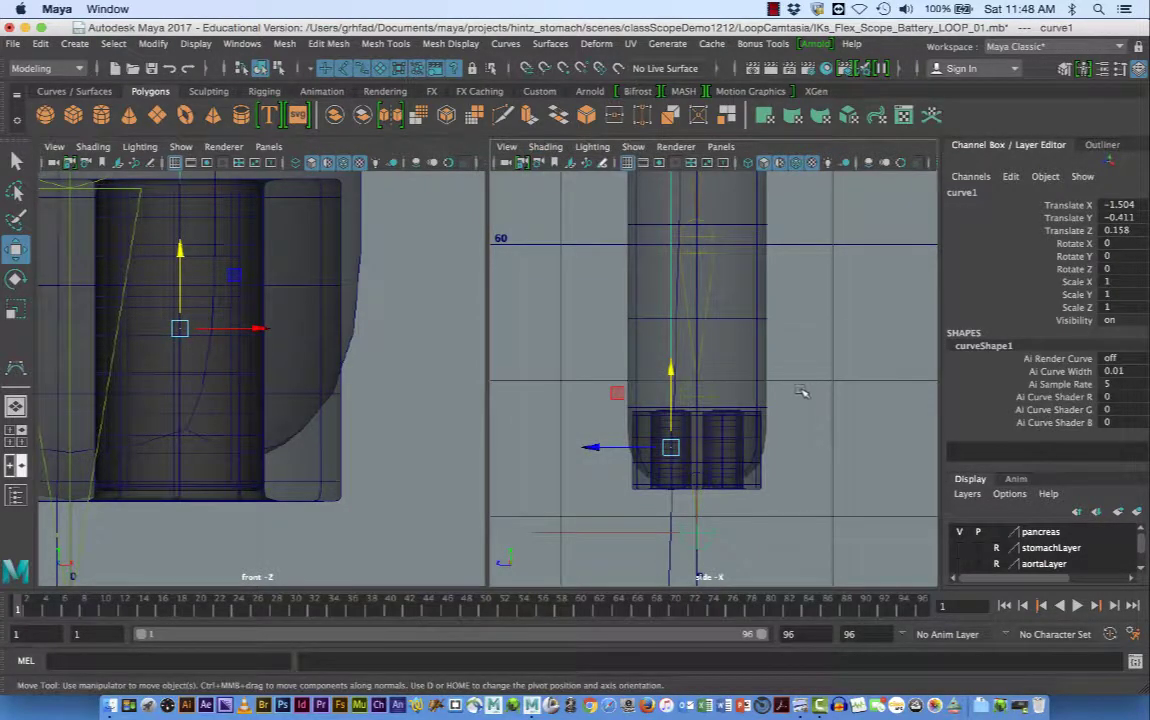
Examine the curve's fit inside the tip channel in the side view, and follow it to its upper end near Y 70 in the front view.
right_click_drag(802, 392, 932, 392, "alt")
right_click_drag(863, 395, 986, 375, "alt")
middle_click_drag(795, 410, 804, 268, "alt")
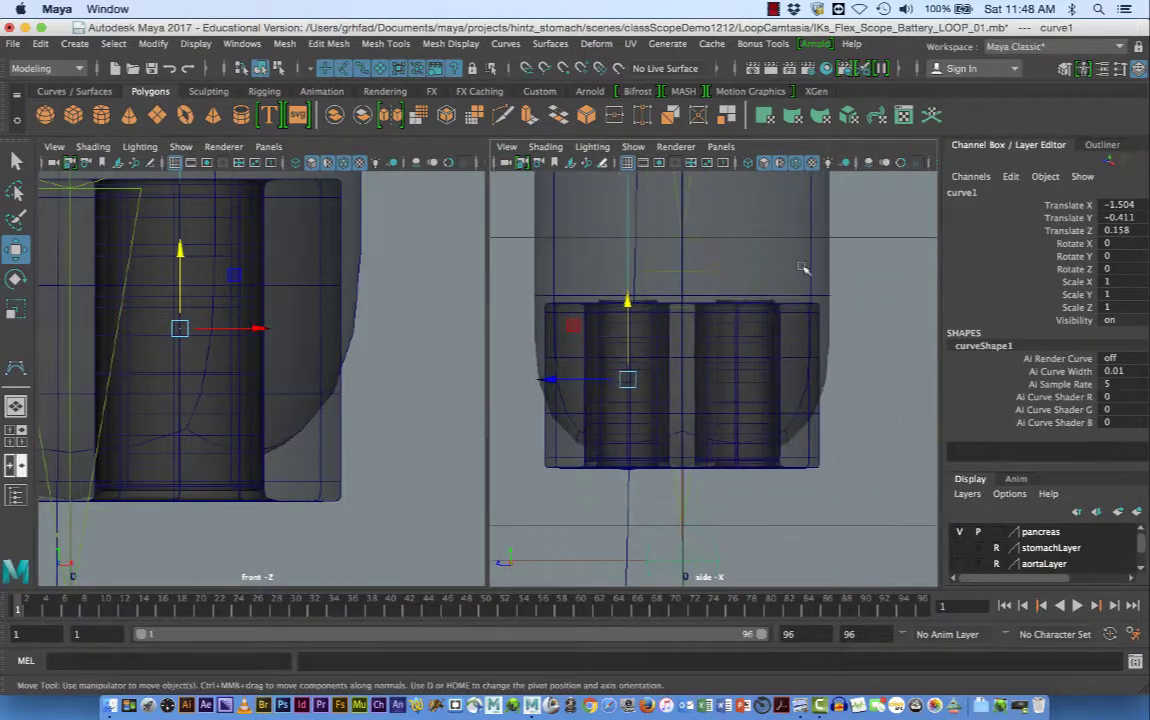
right_click_drag(802, 268, 900, 300, "alt")
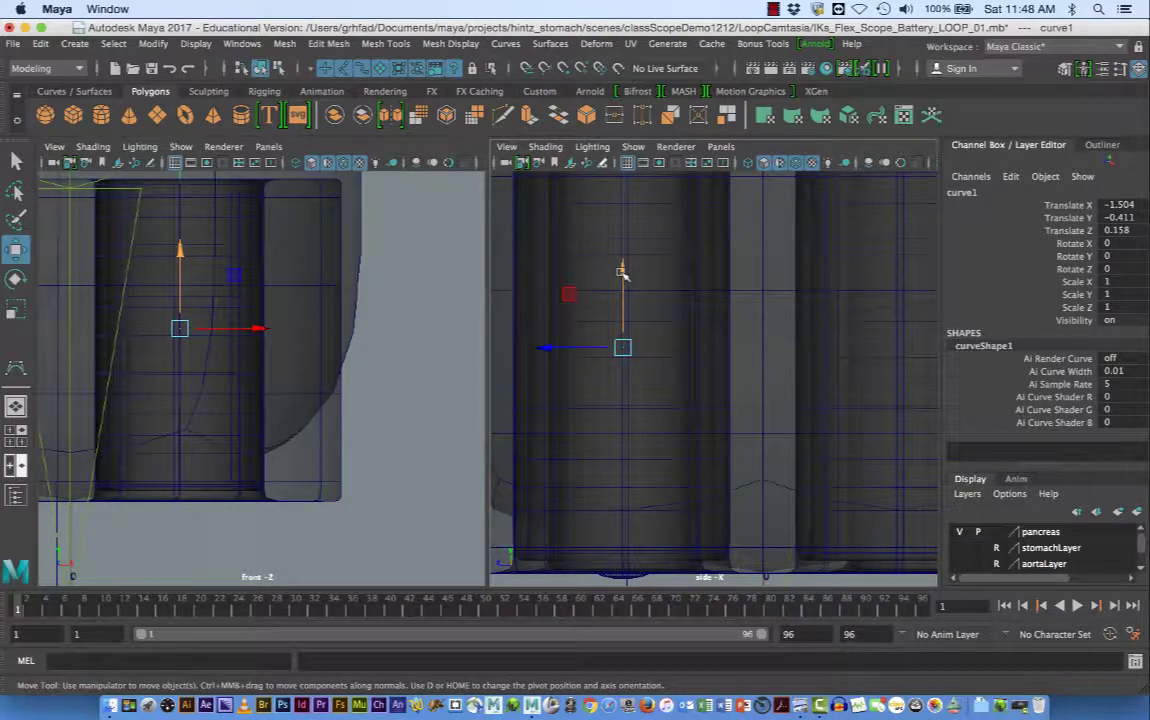
left_click_drag(621, 272, 621, 272)
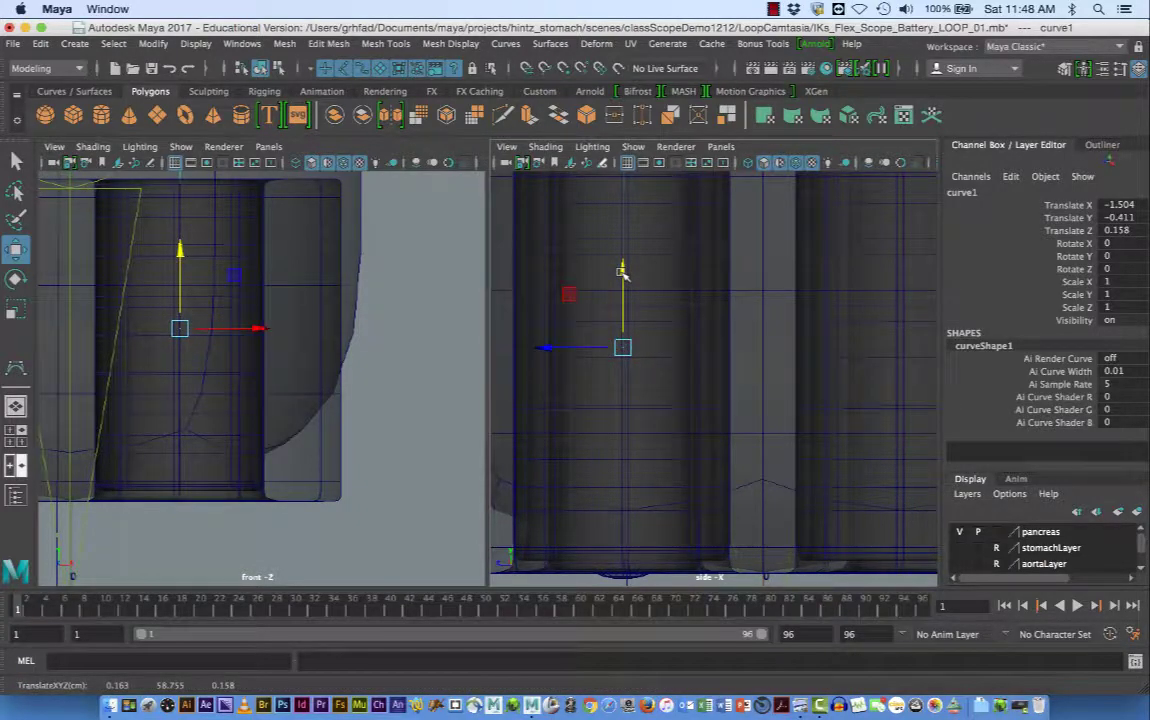
scroll(375, 401, "down", 5)
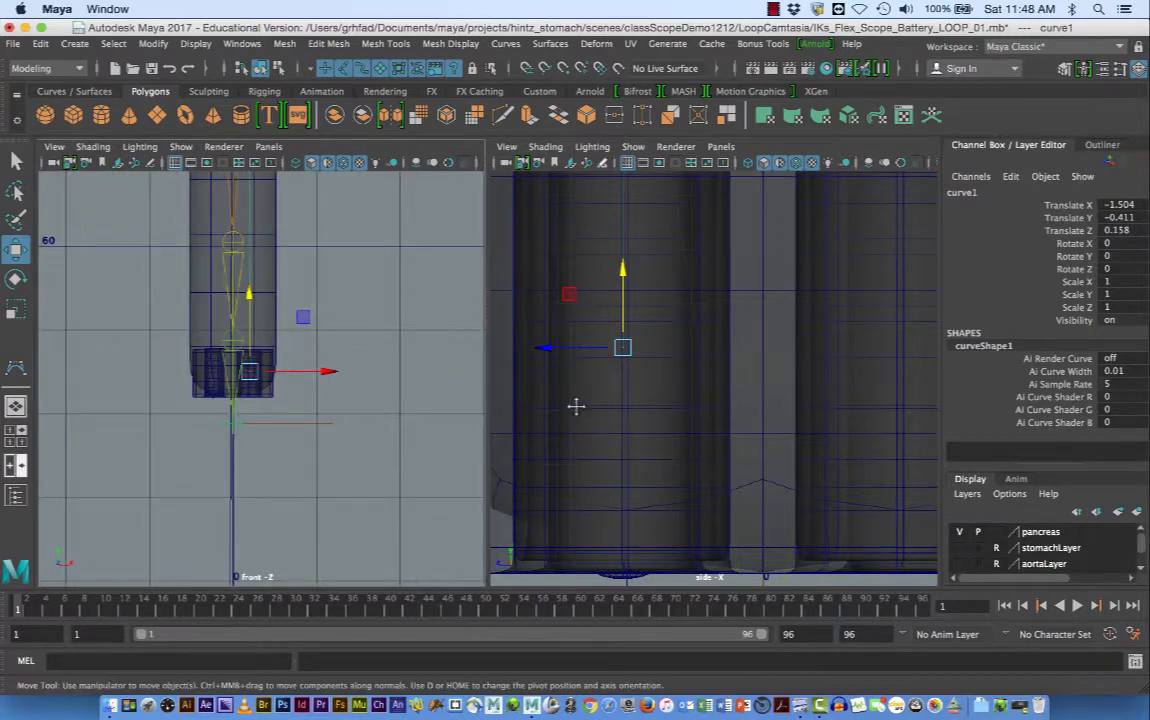
scroll(578, 403, "down", 5)
middle_click_drag(444, 414, 436, 528, "alt")
middle_click_drag(352, 302, 377, 424, "alt")
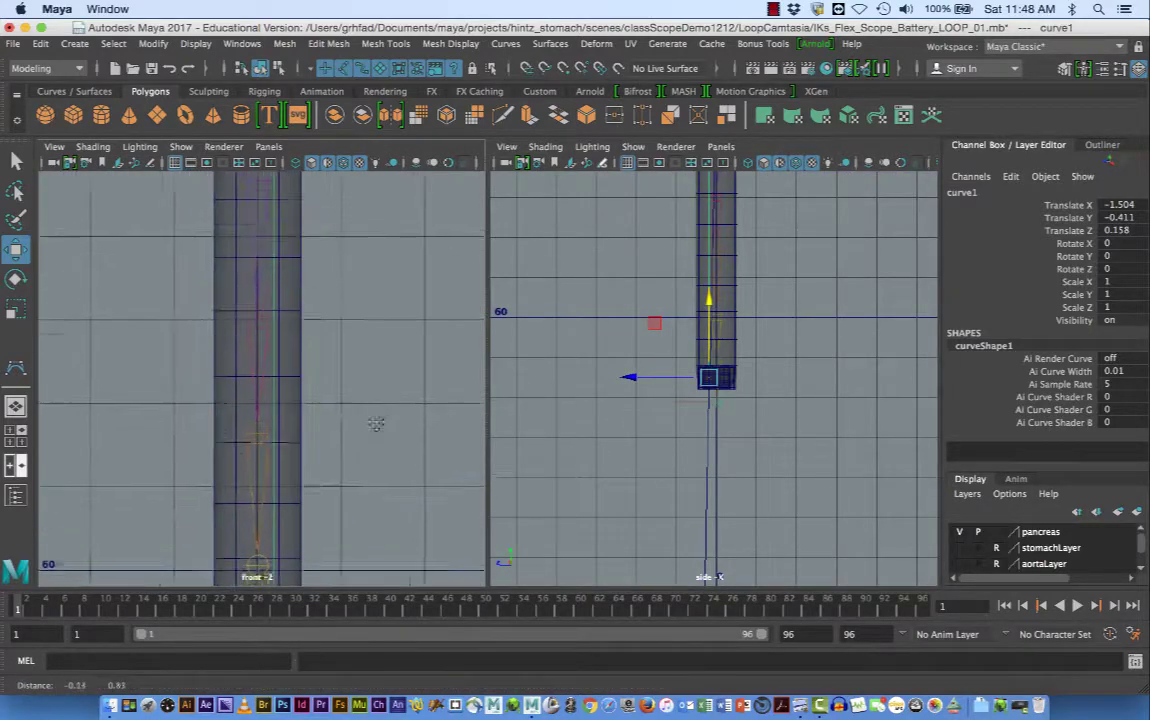
middle_click_drag(387, 308, 360, 440, "alt")
middle_click_drag(362, 326, 364, 465, "alt")
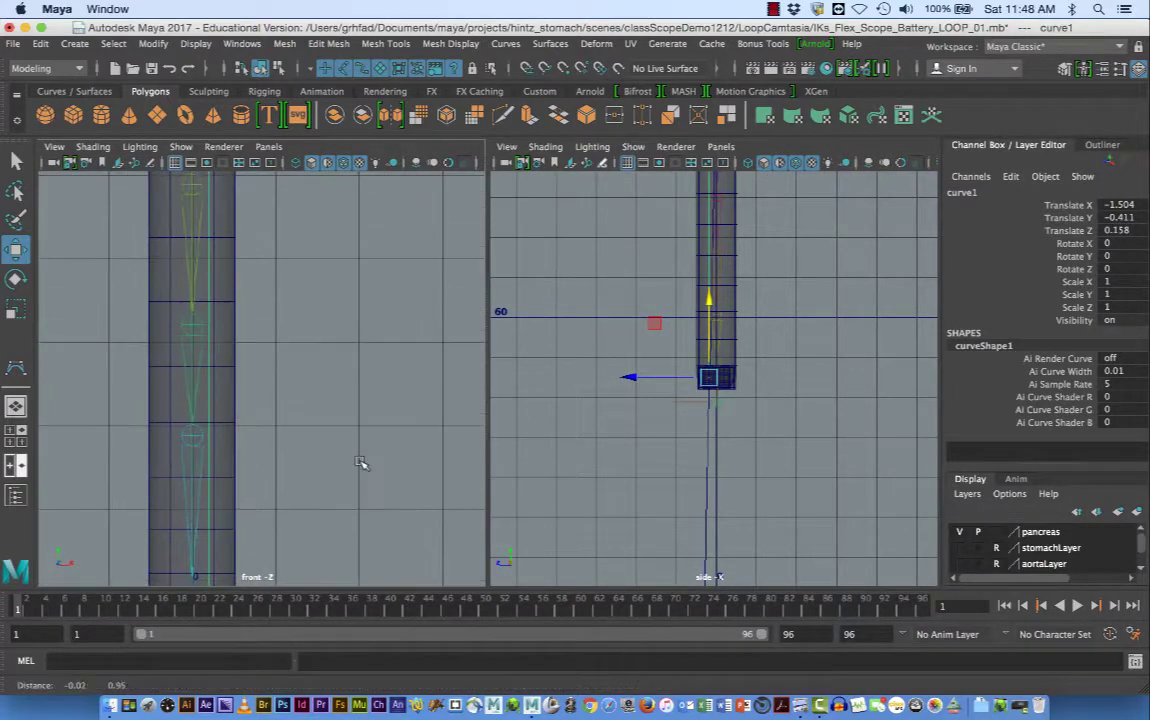
middle_click_drag(362, 408, 361, 483, "alt")
middle_click_drag(356, 370, 364, 472, "alt")
right_click_drag(385, 470, 178, 458, "alt")
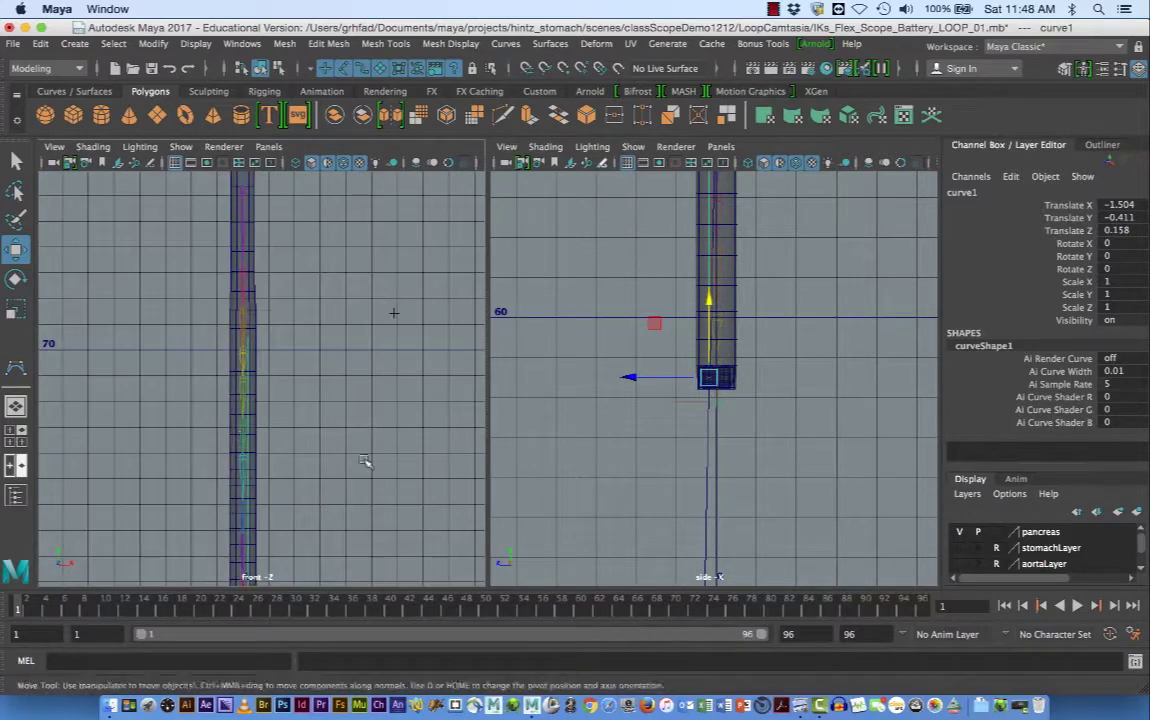
middle_click_drag(396, 408, 369, 278, "alt")
right_click_drag(369, 278, 456, 289, "alt")
middle_click_drag(331, 210, 340, 363, "alt")
right_click_drag(340, 363, 434, 357, "alt")
right_click_drag(336, 285, 372, 385, "alt")
middle_click_drag(280, 250, 298, 431, "alt")
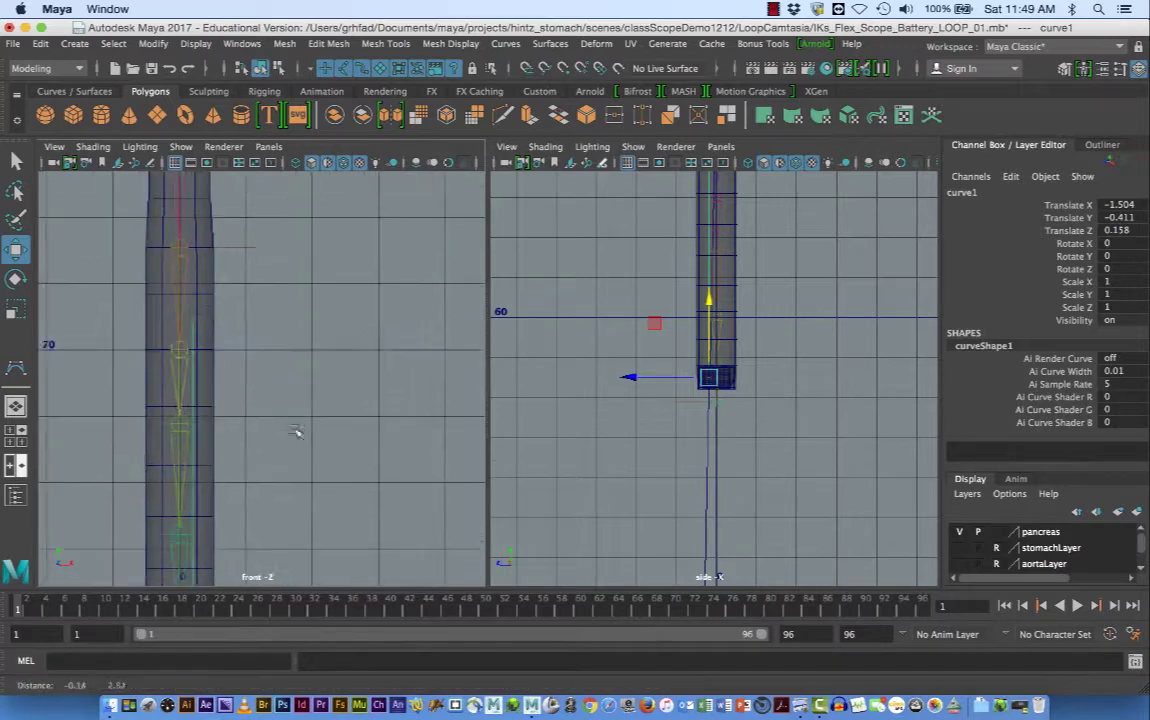
Switch the curve to control vertices in the front view and raise its upper end CV level with the flexible section's top joint.
middle_click_drag(303, 320, 315, 401, "alt")
right_click_drag(206, 290, 120, 292)
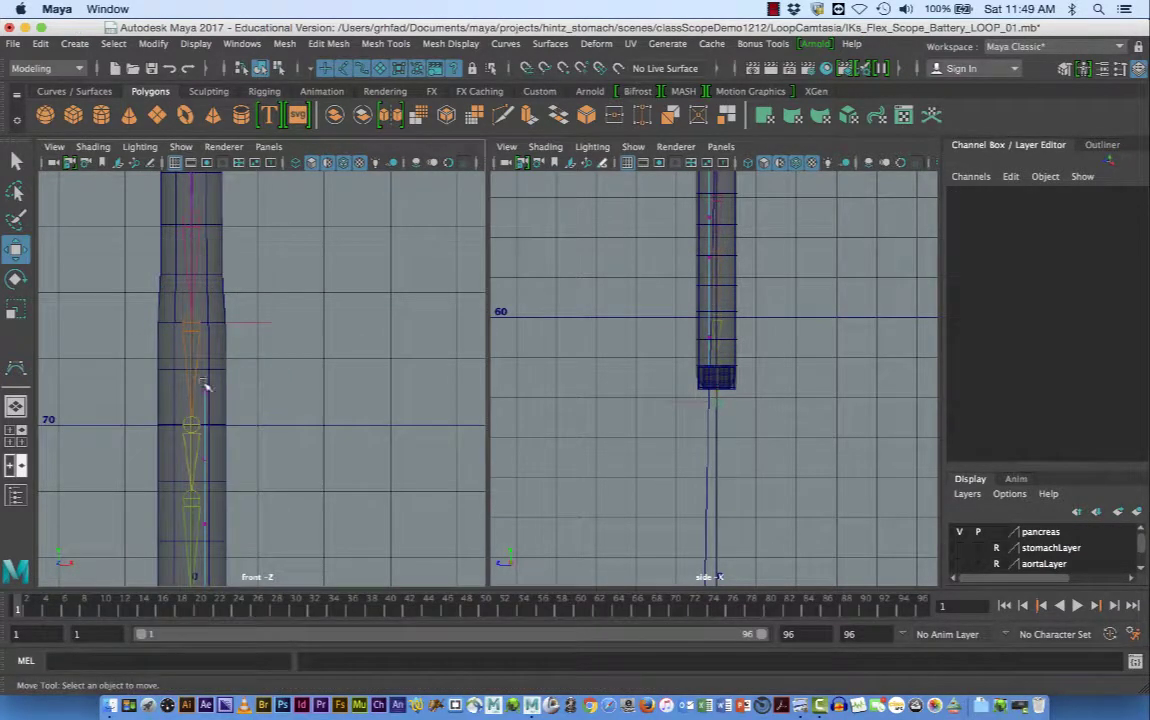
left_click(202, 390)
left_click_drag(205, 316, 207, 300)
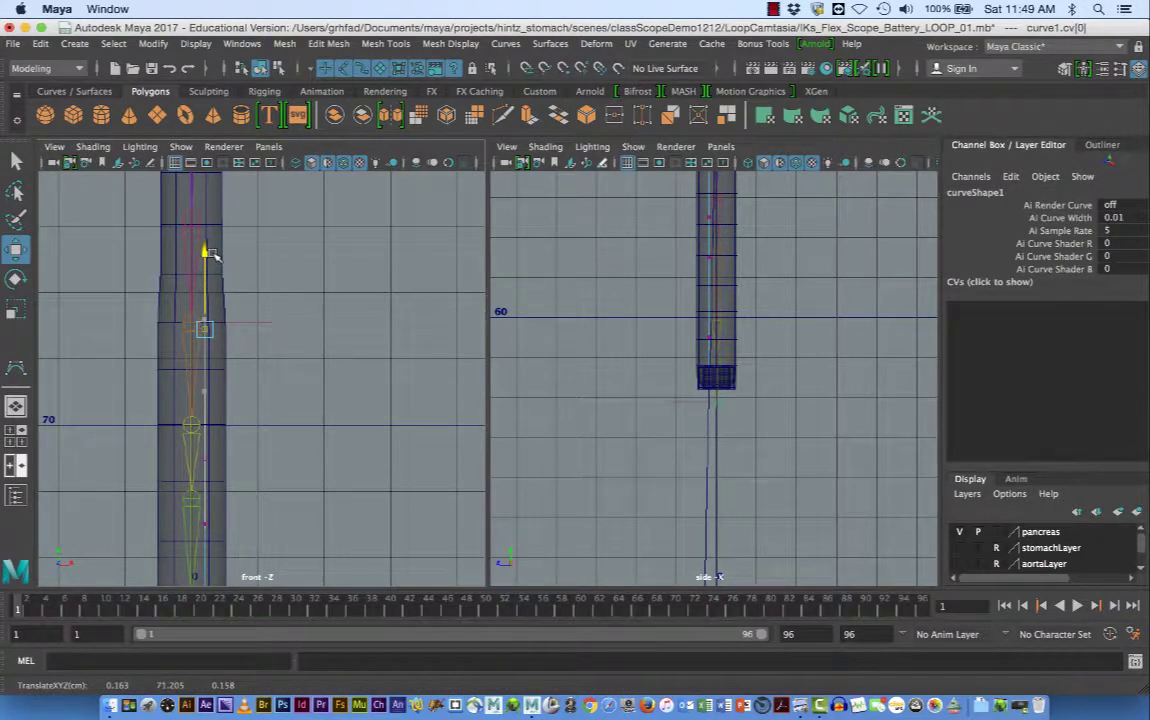
Examine the curve's run inside the scope in the front view, from its upper end down to the tip.
left_click(322, 345)
right_click_drag(408, 405, 321, 377, "alt")
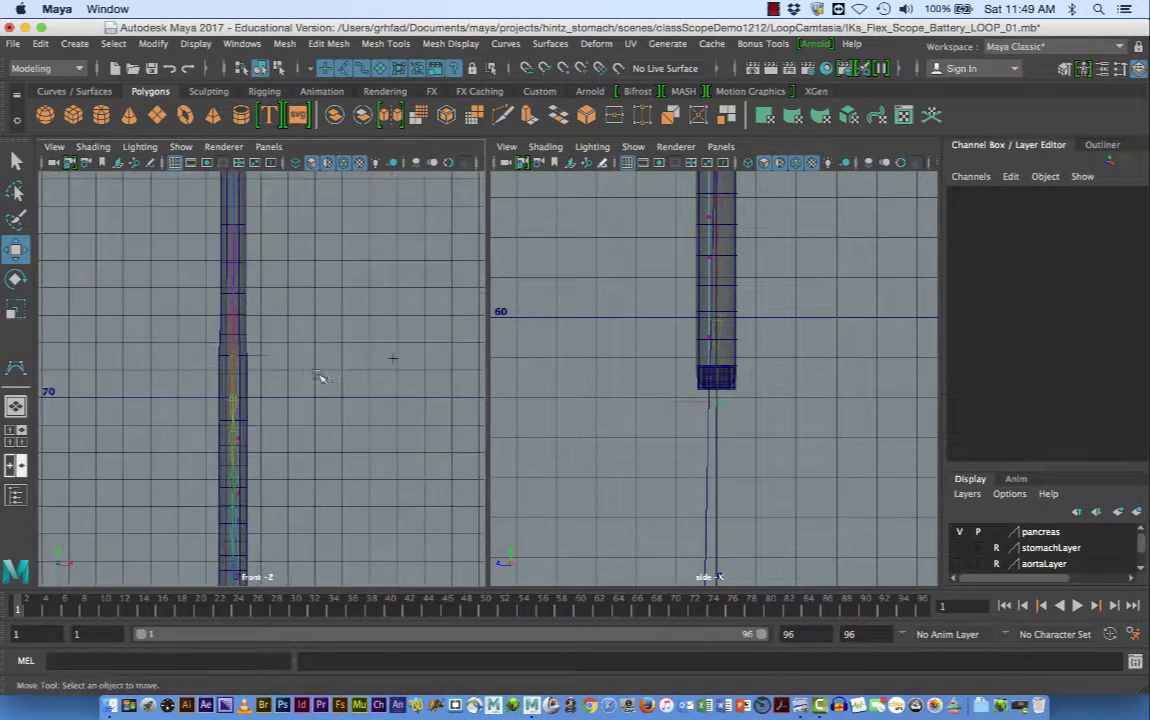
middle_click_drag(376, 476, 322, 365, "alt")
right_click_drag(338, 364, 303, 375, "alt")
middle_click_drag(298, 364, 244, 290, "alt")
right_click_drag(244, 292, 175, 328, "alt")
middle_click_drag(281, 318, 285, 406, "alt")
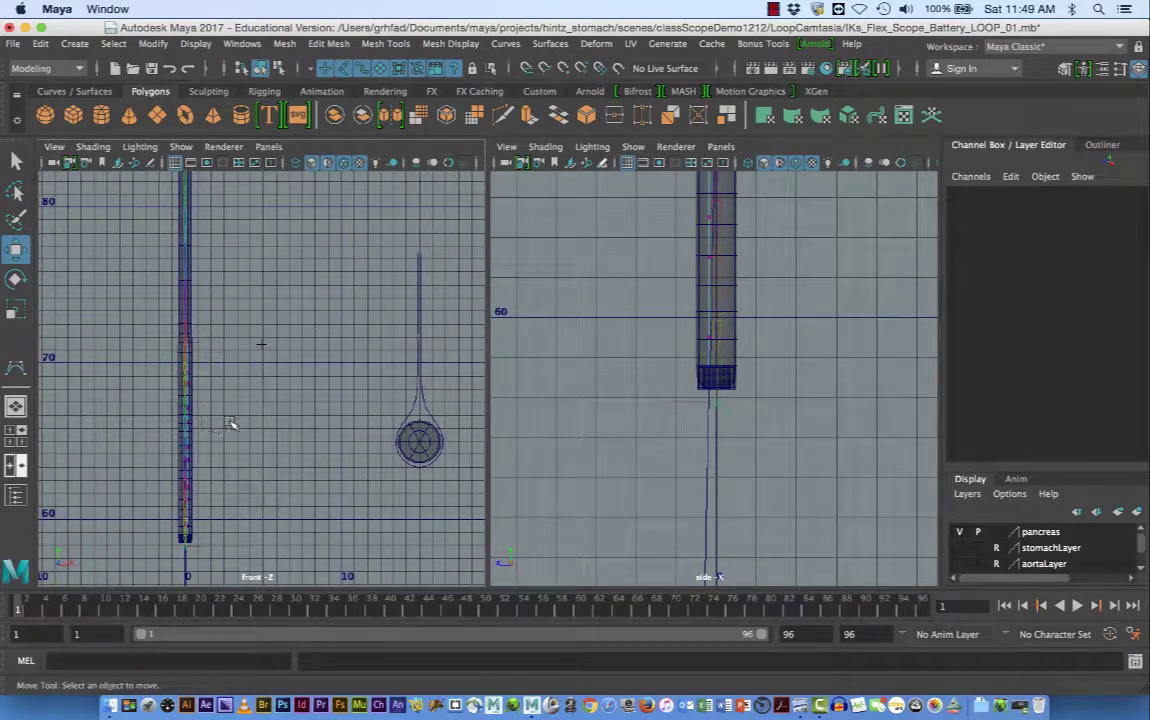
right_click_drag(249, 416, 277, 411, "alt")
middle_click_drag(277, 411, 263, 368, "alt")
right_click_drag(220, 384, 362, 388, "alt")
middle_click_drag(308, 396, 420, 174, "alt")
middle_click_drag(292, 298, 328, 176, "alt")
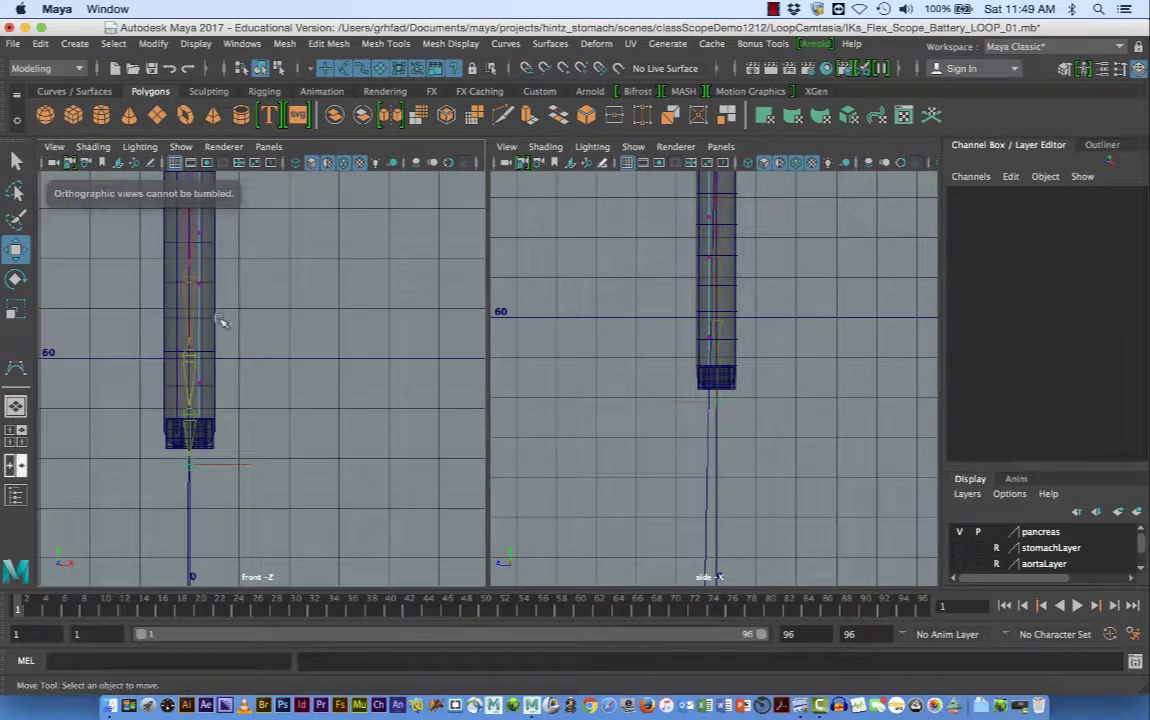
Return the curve to object mode, select it whole, and frame the flexible section down to the tip in the front view.
right_click_drag(200, 331, 277, 267)
middle_click_drag(345, 345, 331, 455, "alt")
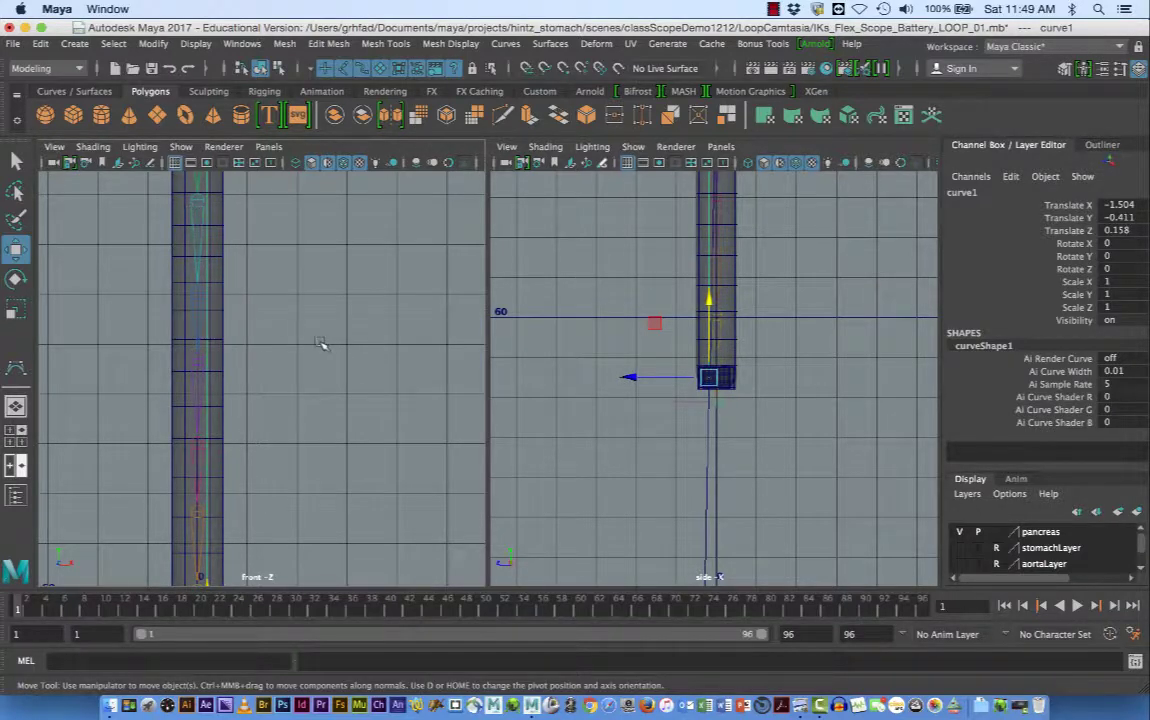
right_click_drag(371, 357, 270, 336, "alt")
middle_click_drag(311, 354, 265, 398, "alt")
mouse_move(265, 398)
right_mouse_down("alt")
mouse_move(252, 393)
mouse_move(249, 404)
right_mouse_up("alt")
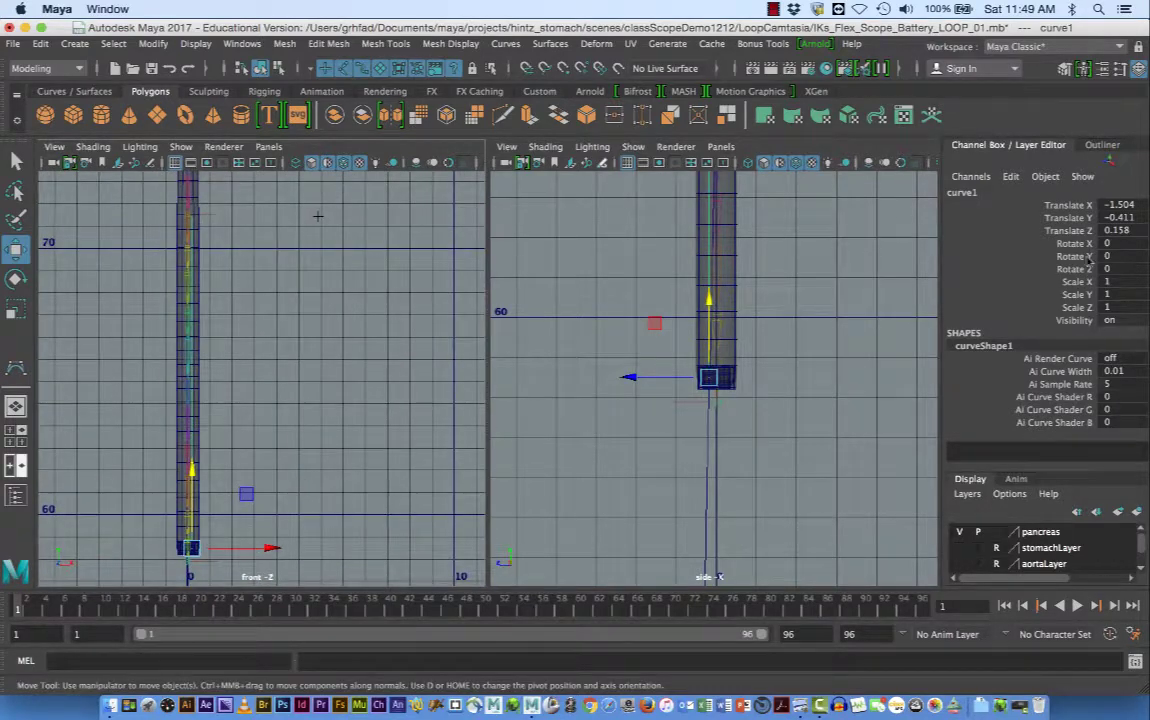
Examine the scope's joint hierarchy in a widened Outliner, highlighting joint31 down to joint30 and clearing that selection.
left_click(1100, 145)
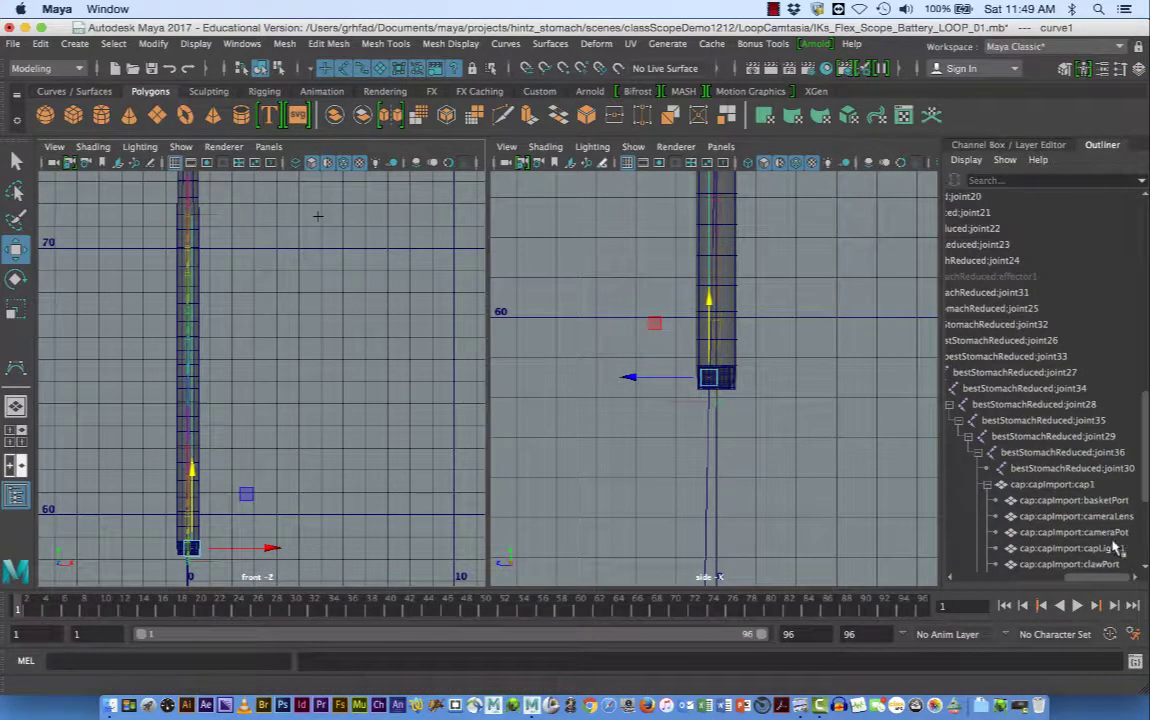
scroll(1145, 483, "down", 1)
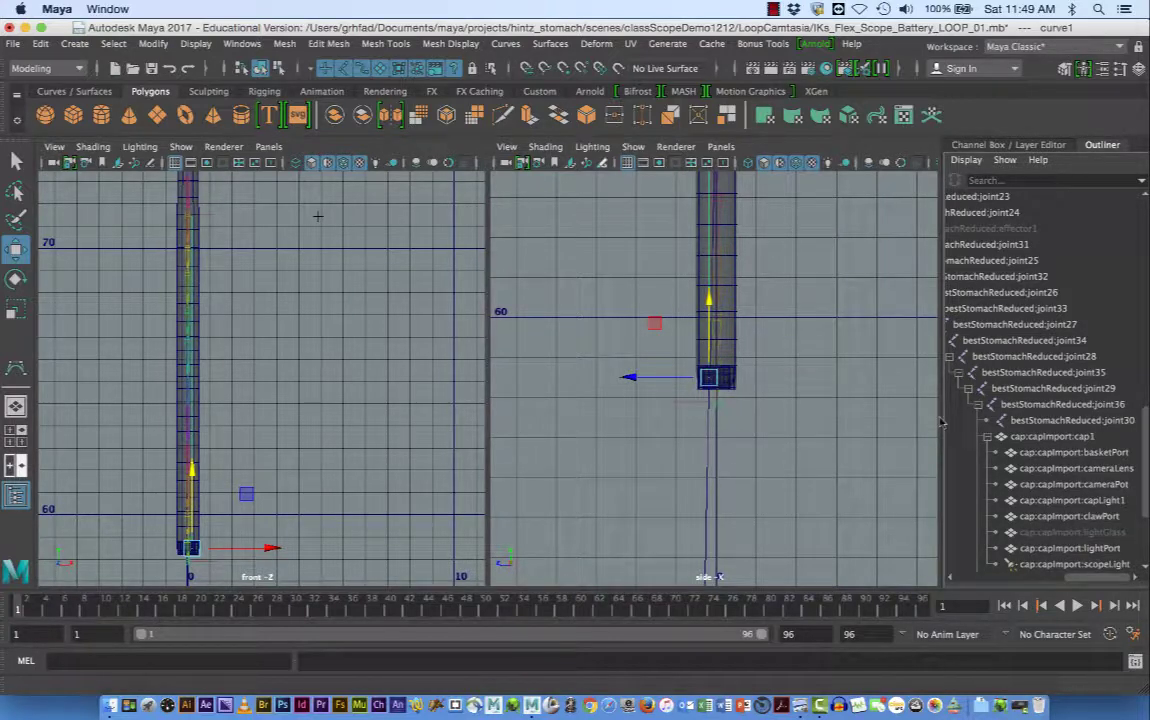
left_click_drag(942, 421, 812, 410)
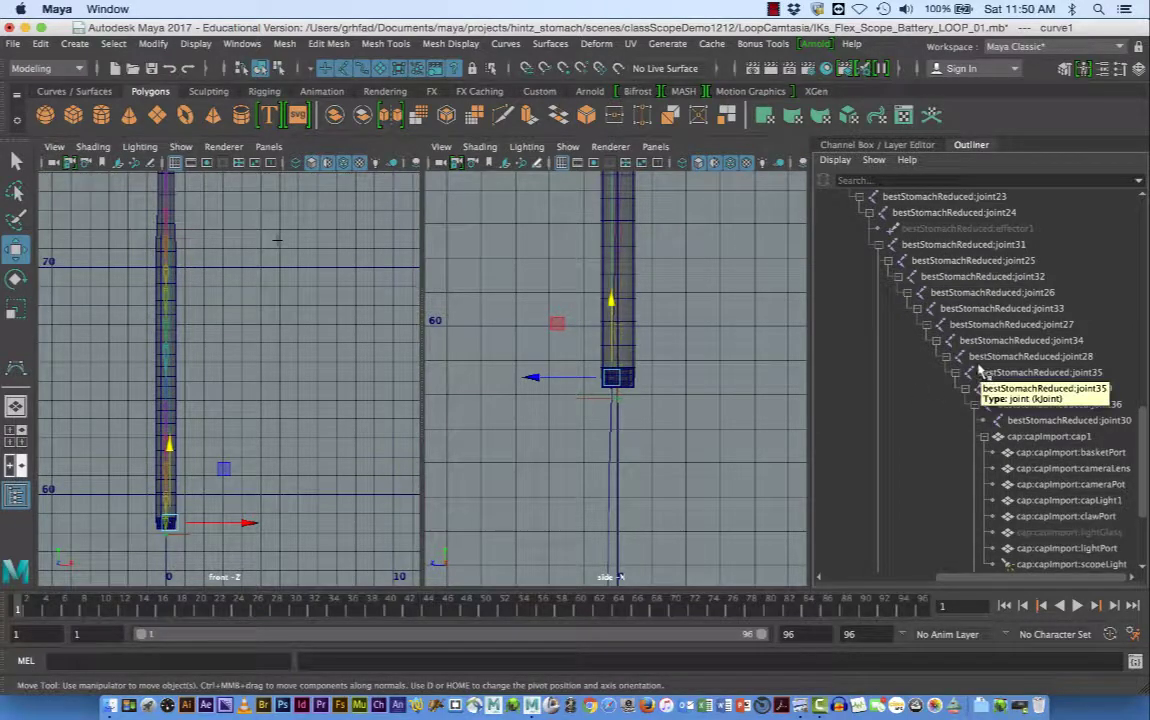
left_click_drag(967, 250, 1027, 421)
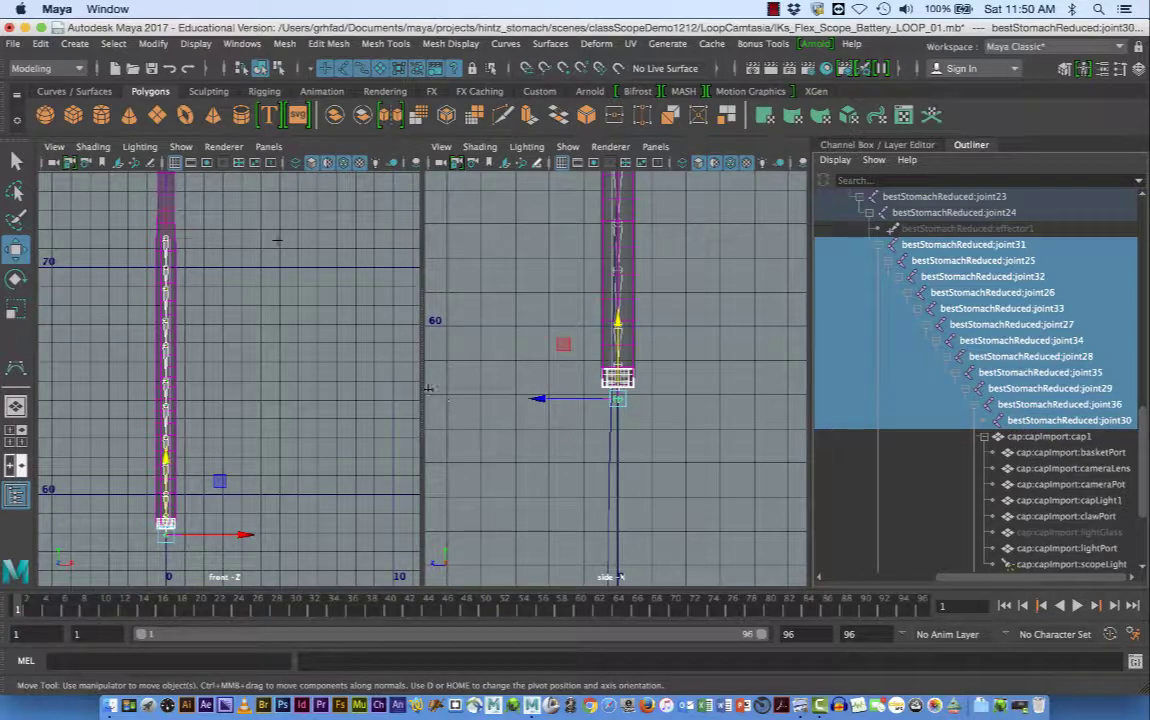
left_click(311, 366)
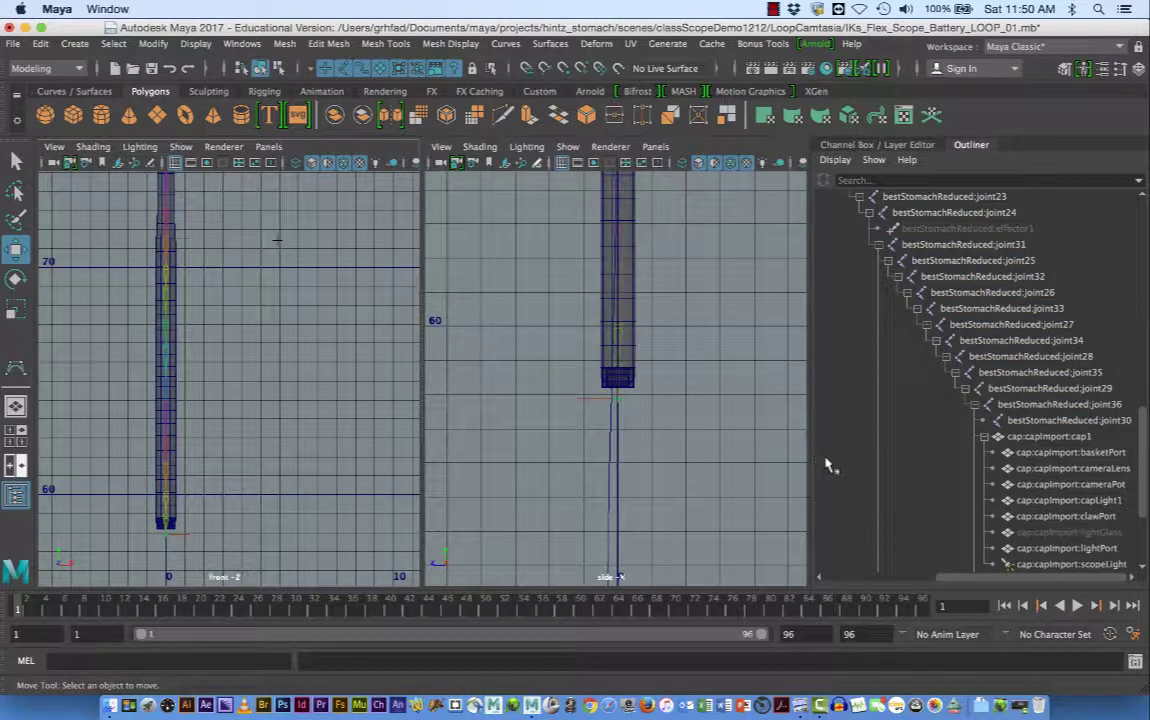
scroll(826, 464, "down", 3)
scroll(857, 481, "up", 10)
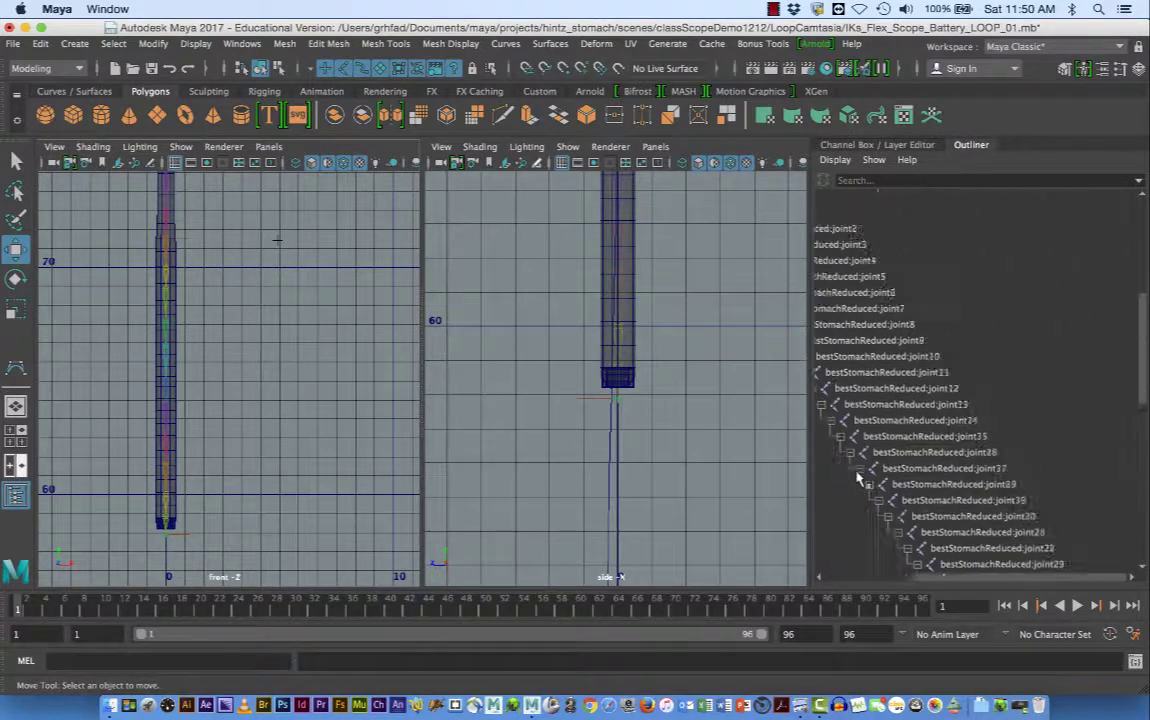
scroll(857, 481, "right", 3)
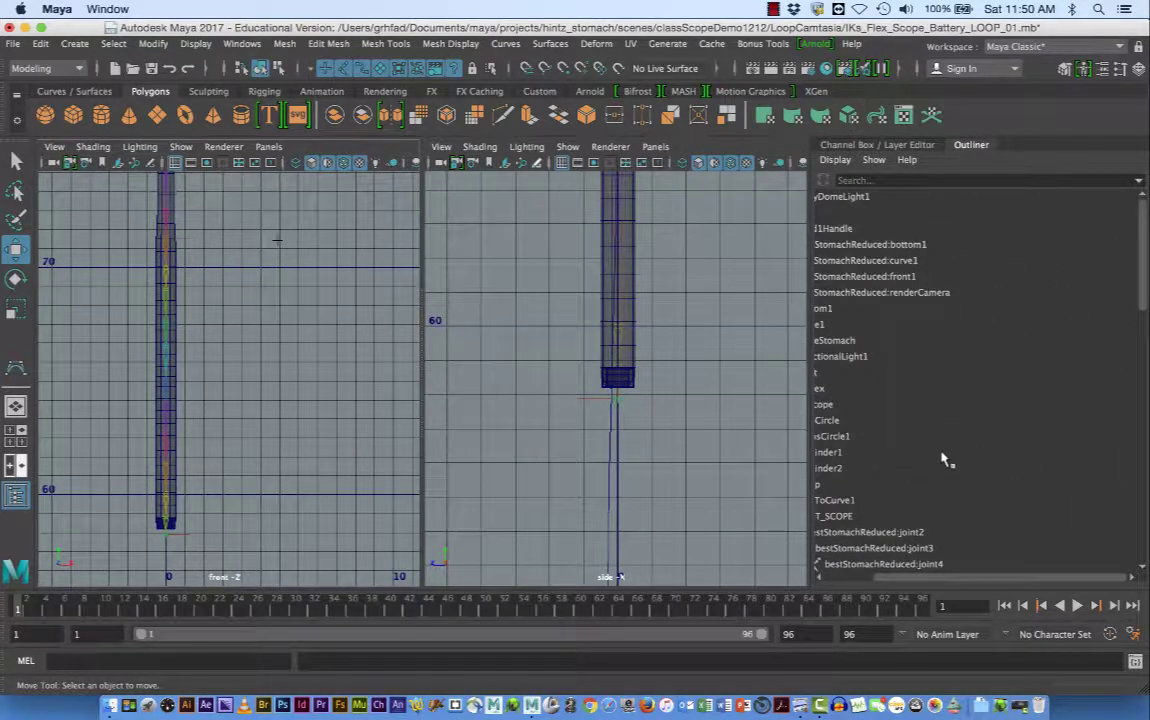
Hide the Scope mesh, leaving the curve and the joint chain on display.
right_click_drag(222, 494, 400, 480, "alt")
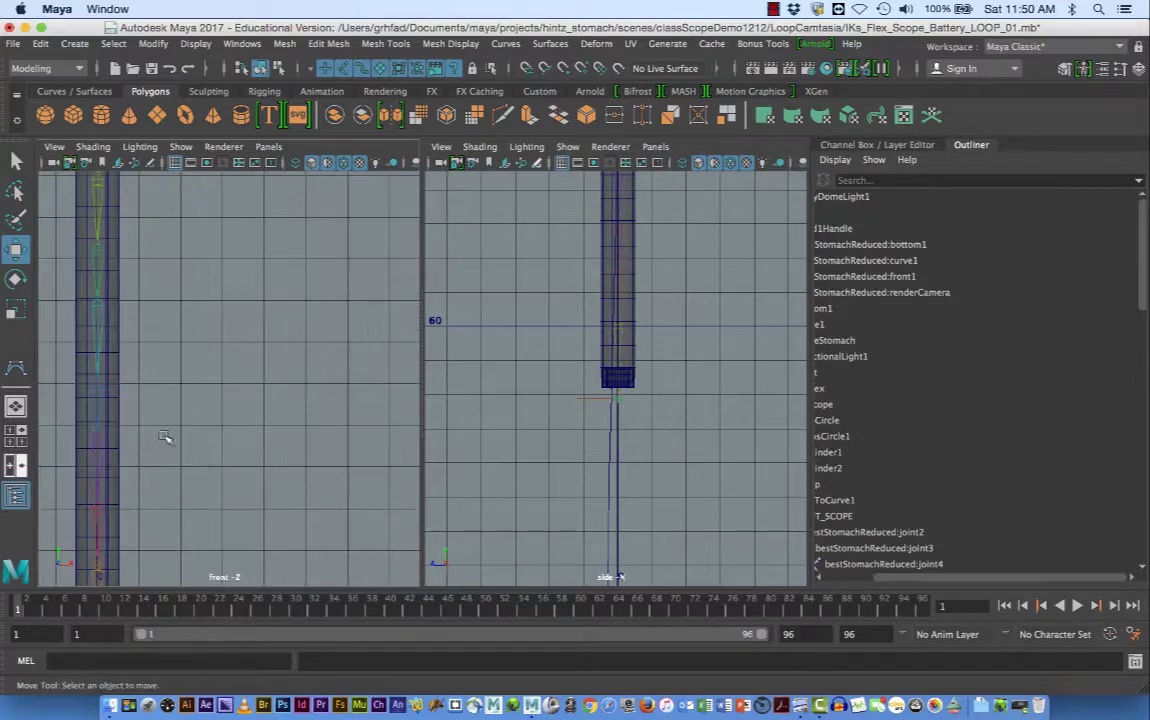
right_click_drag(167, 437, 325, 425, "alt")
middle_click_drag(120, 413, 287, 422, "alt")
right_click_drag(287, 422, 393, 431, "alt")
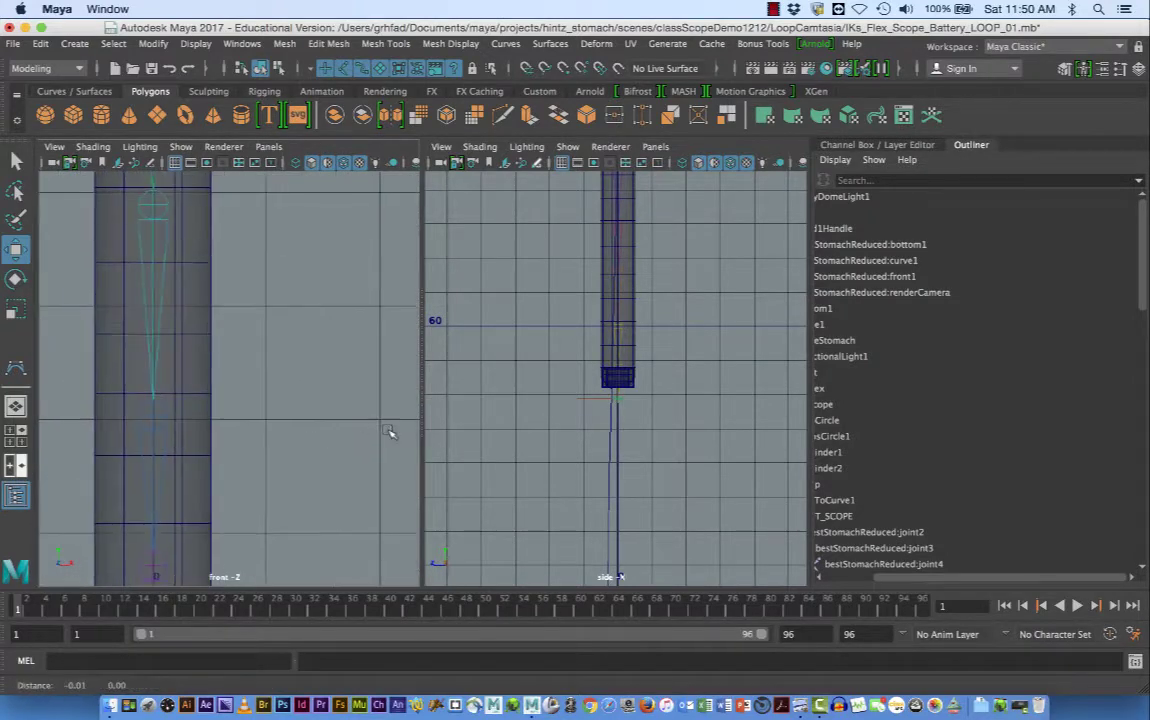
left_click(178, 366)
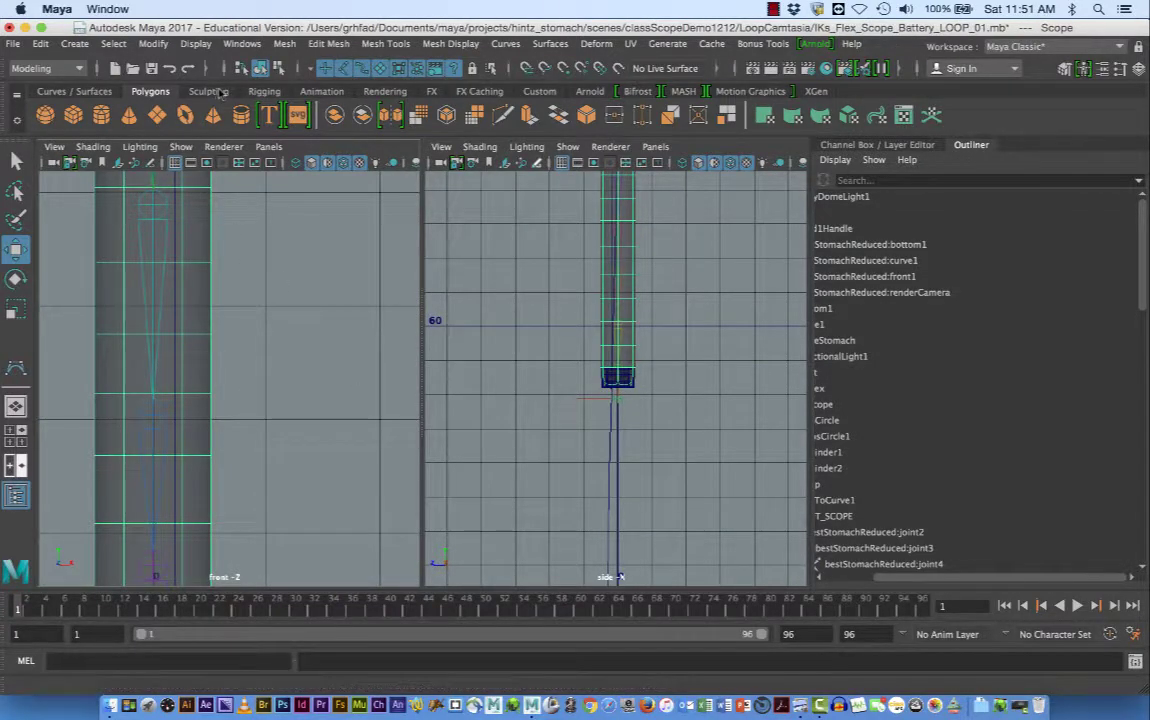
left_click(180, 147)
mouse_move(140, 147)
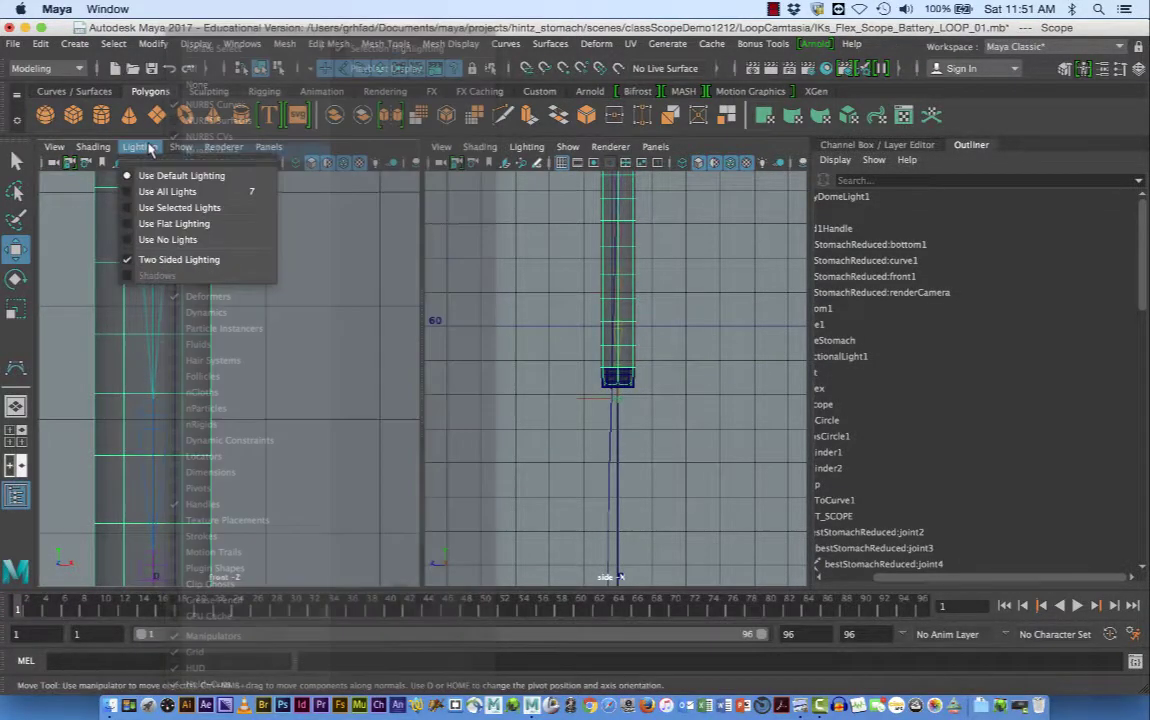
left_click(190, 45)
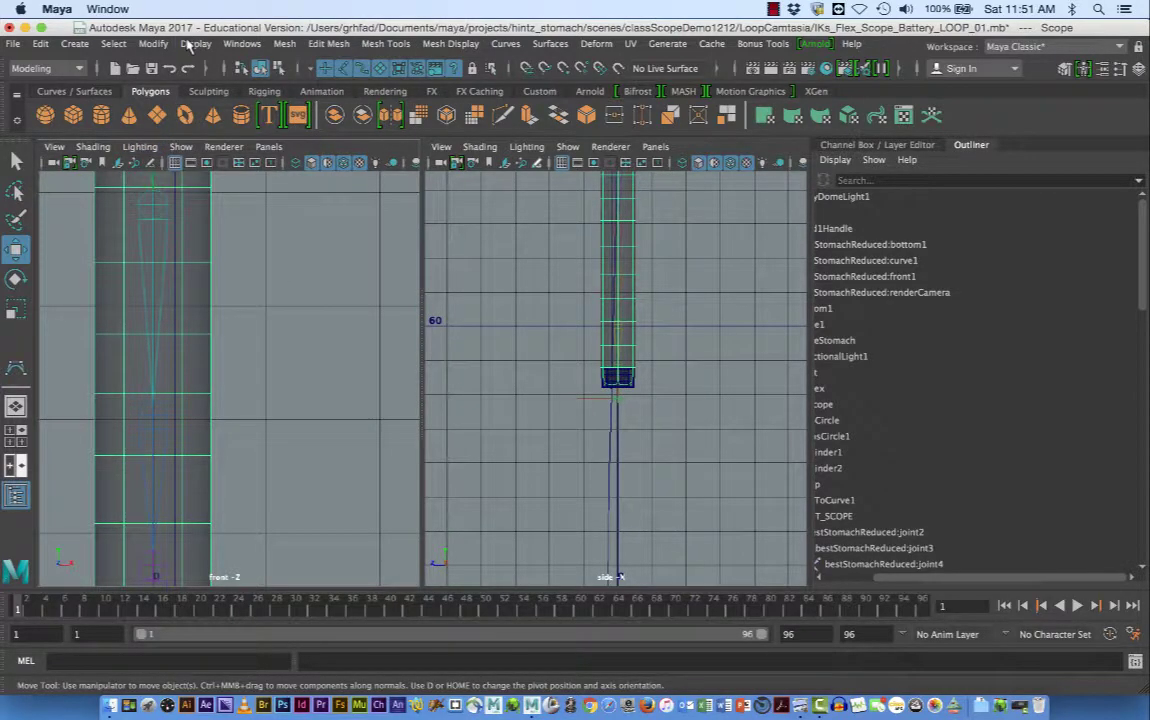
left_click(195, 44)
mouse_move(264, 129)
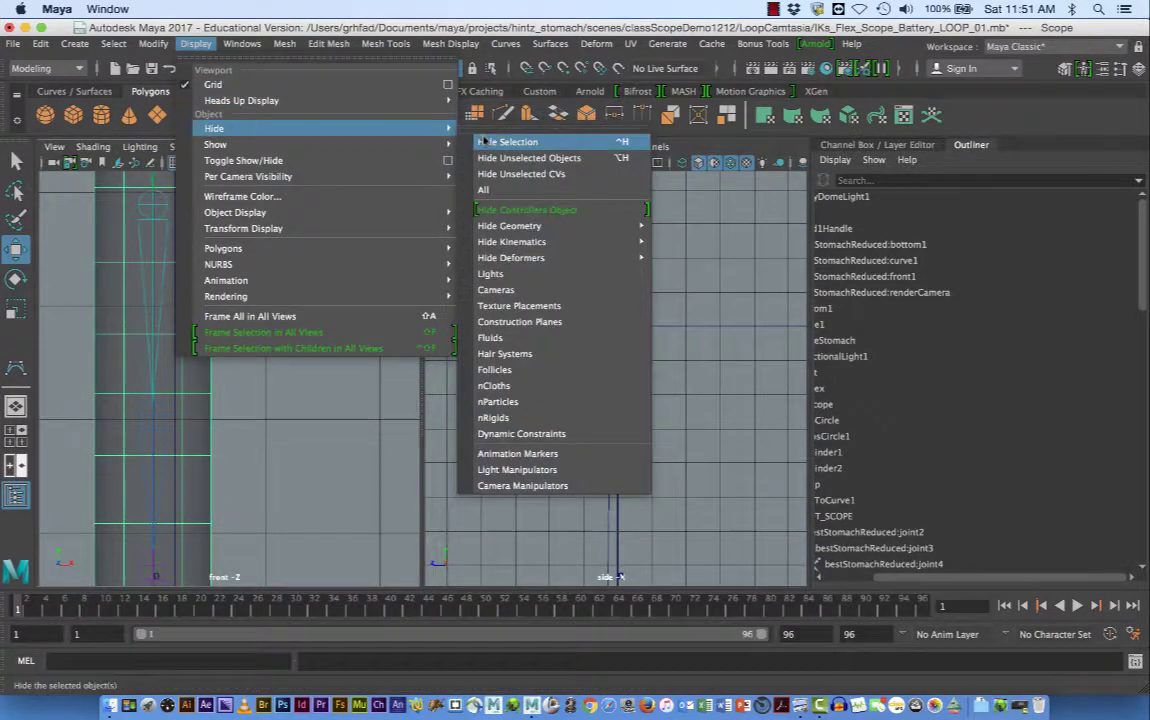
left_click(510, 142)
Select curve1 beside the joints and delete its construction history.
left_click(175, 376)
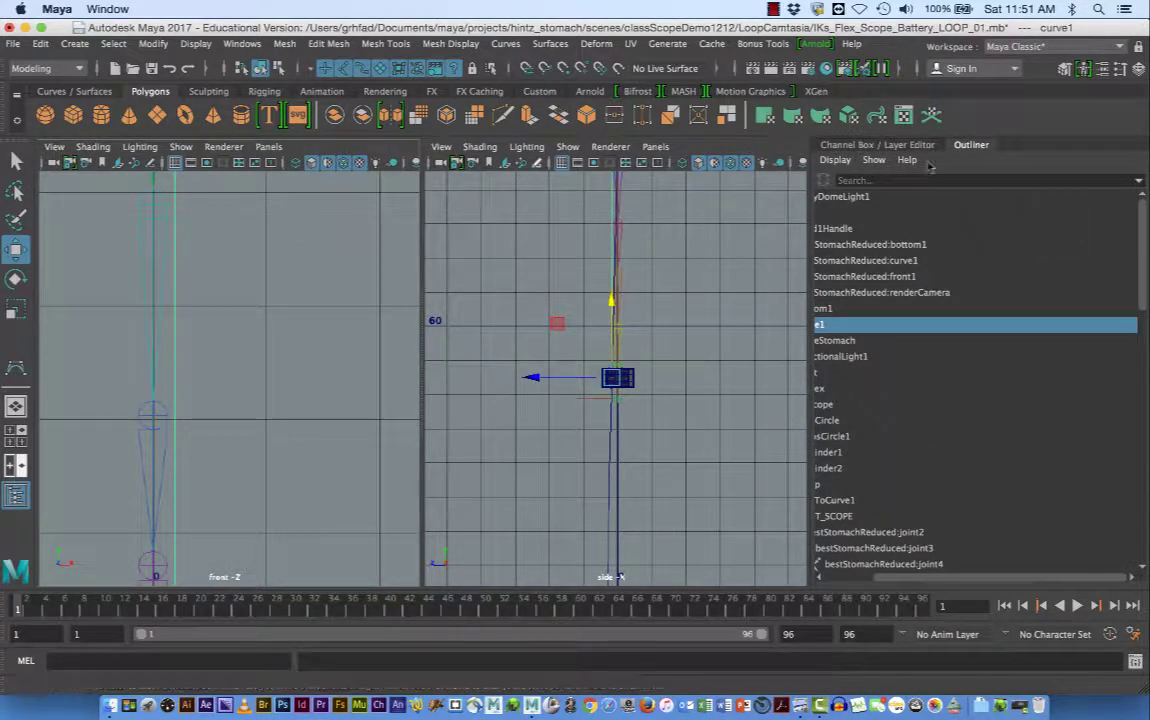
left_click(862, 145)
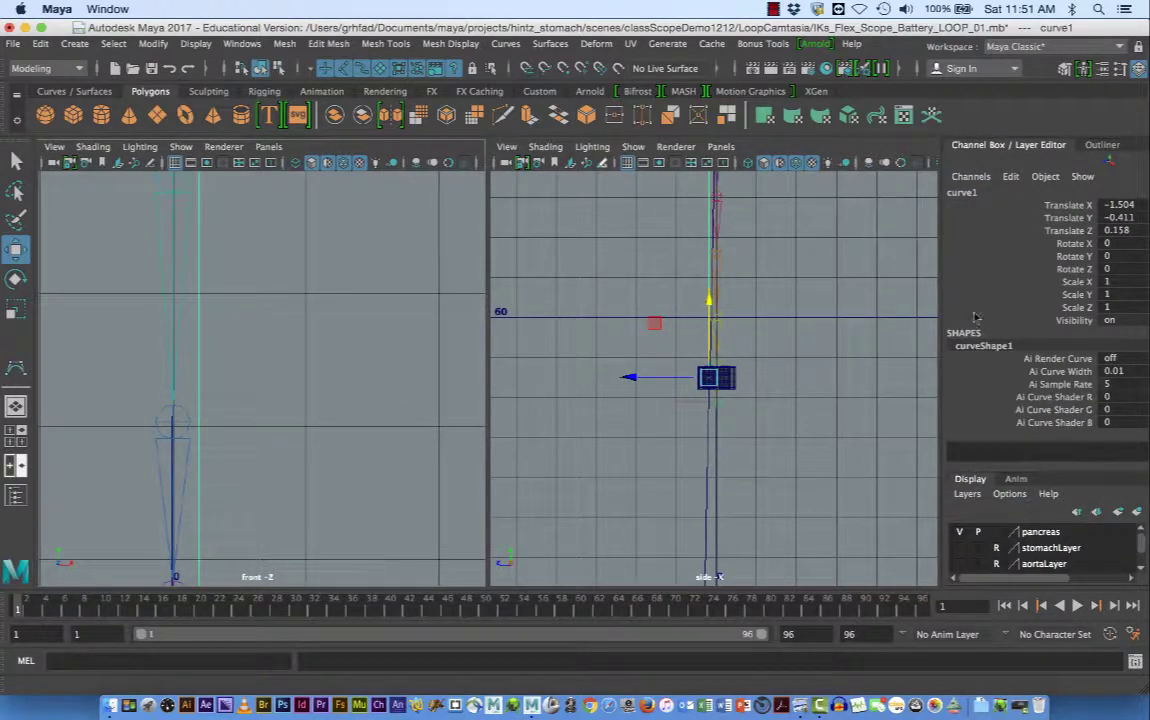
left_click(74, 44)
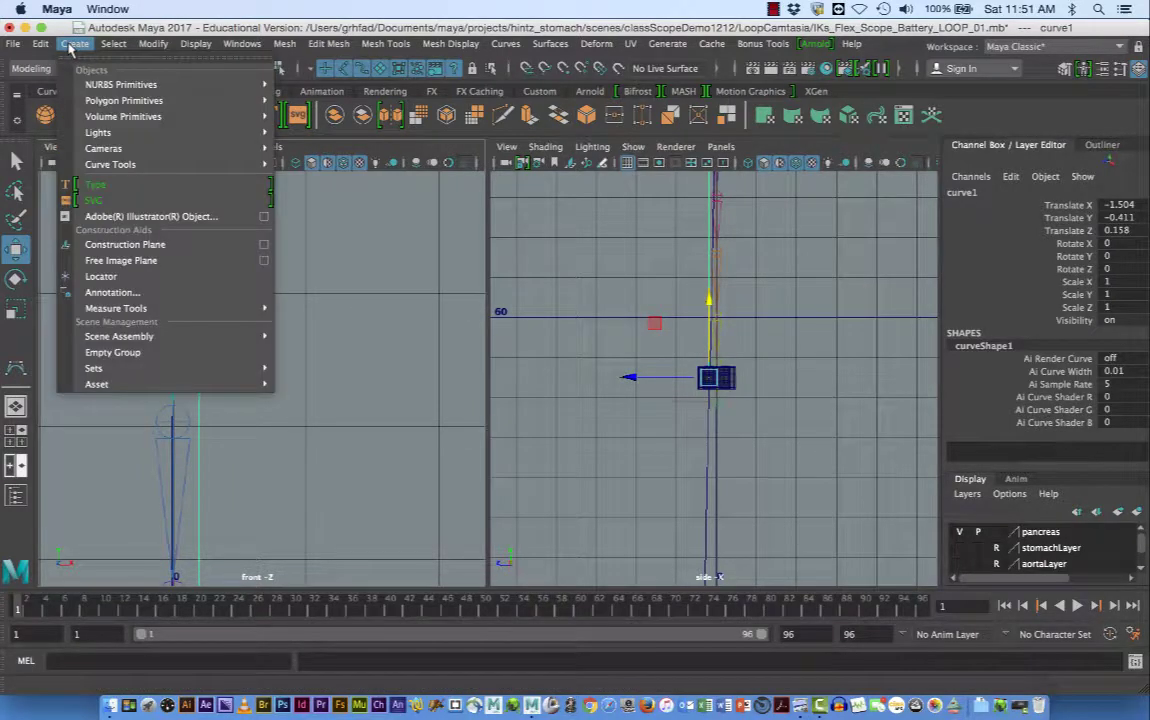
mouse_move(40, 44)
mouse_move(100, 232)
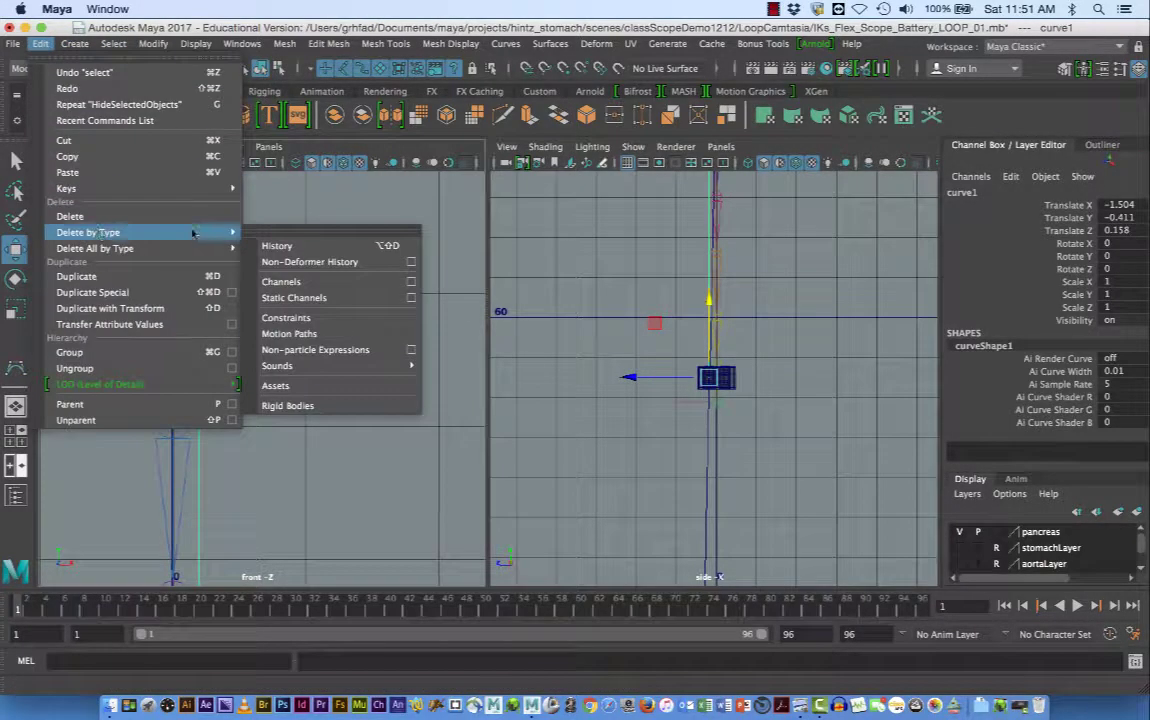
left_click(315, 245)
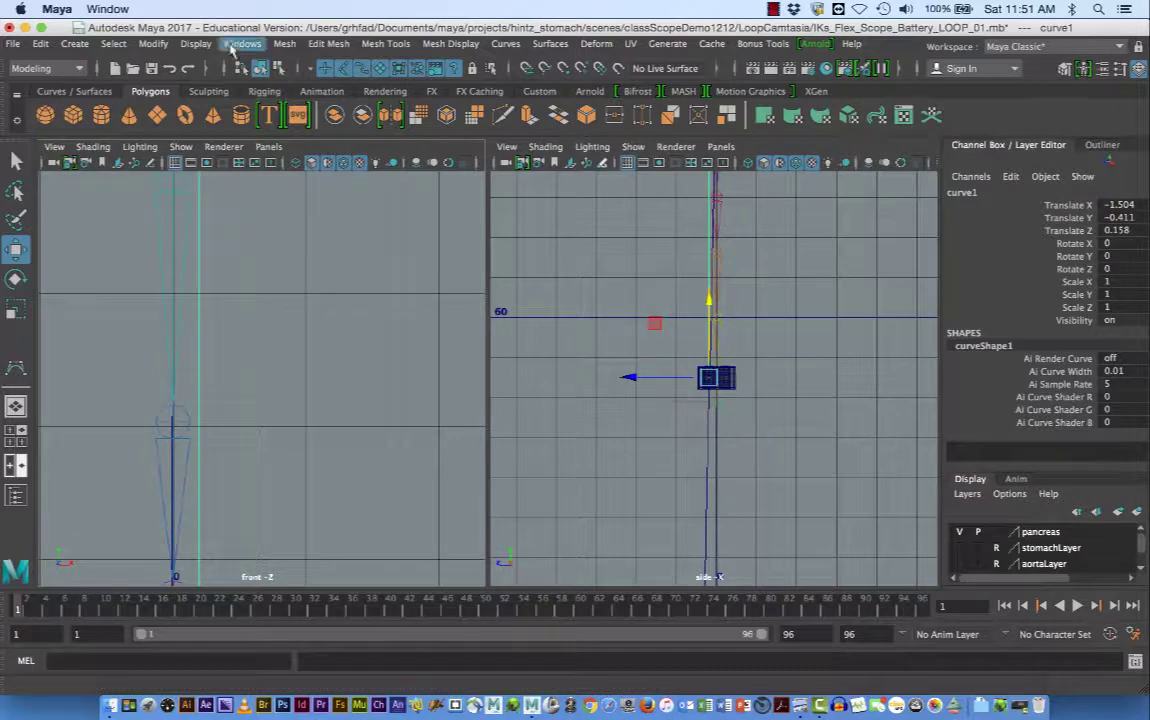
Freeze curve1's transformations, center its pivot, and switch to the Select tool.
left_click(152, 46)
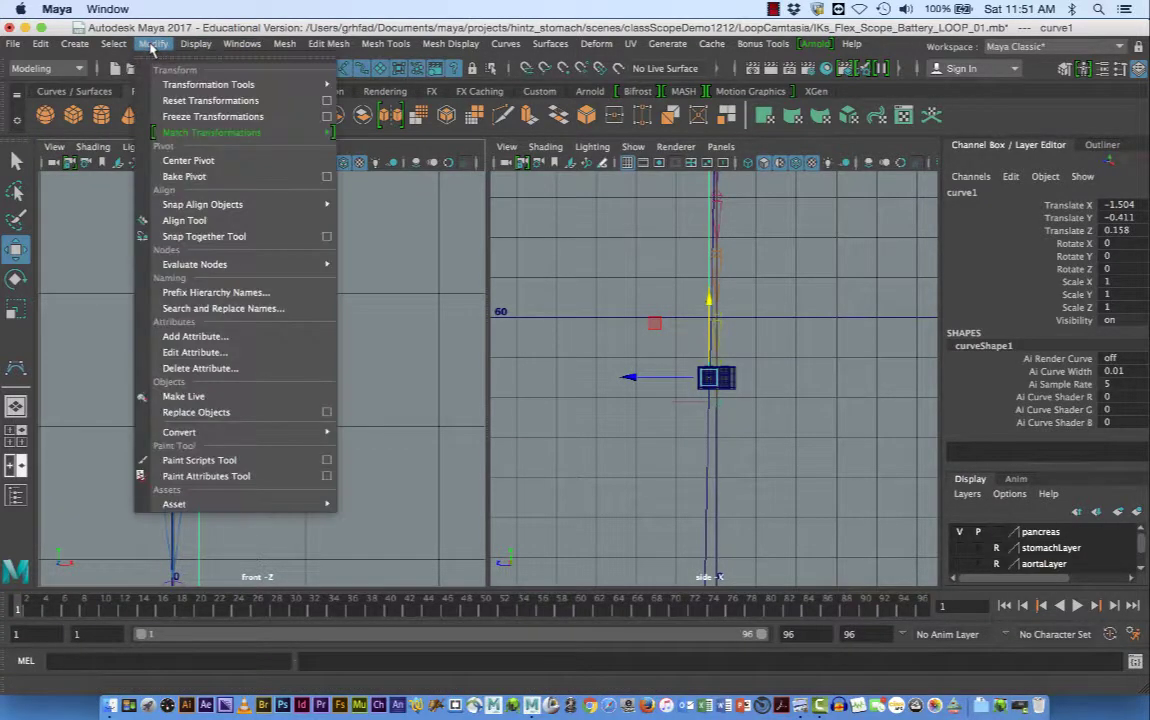
left_click(157, 117)
left_click(150, 45)
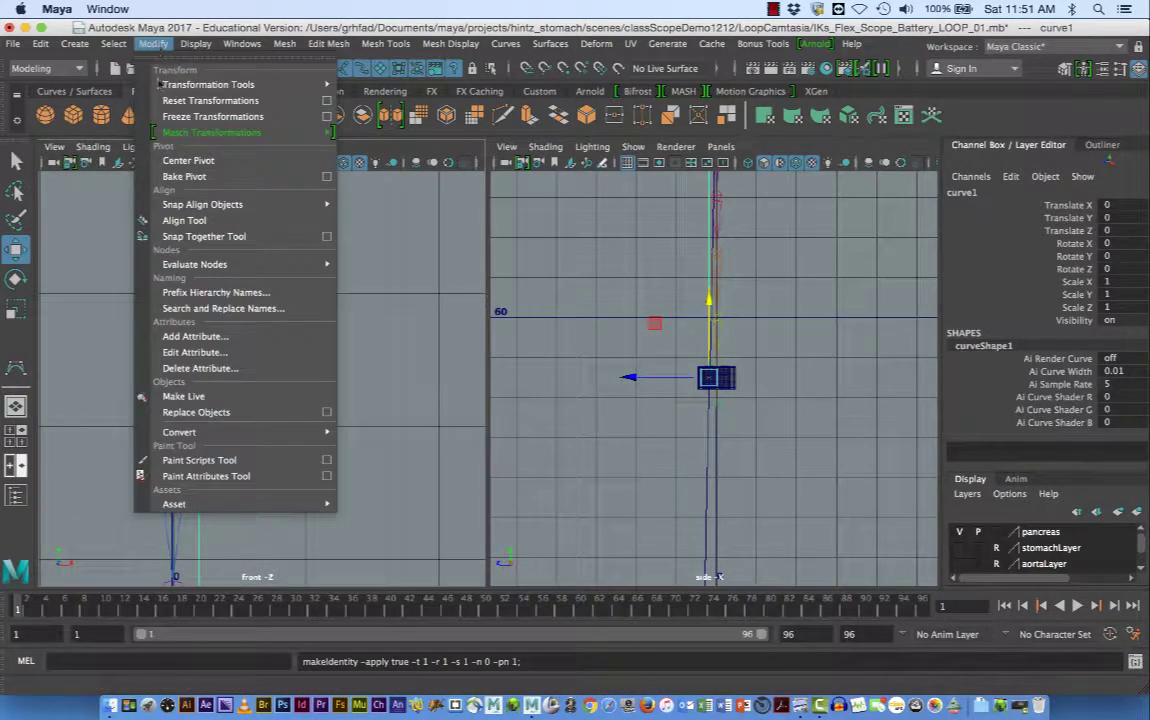
left_click(180, 161)
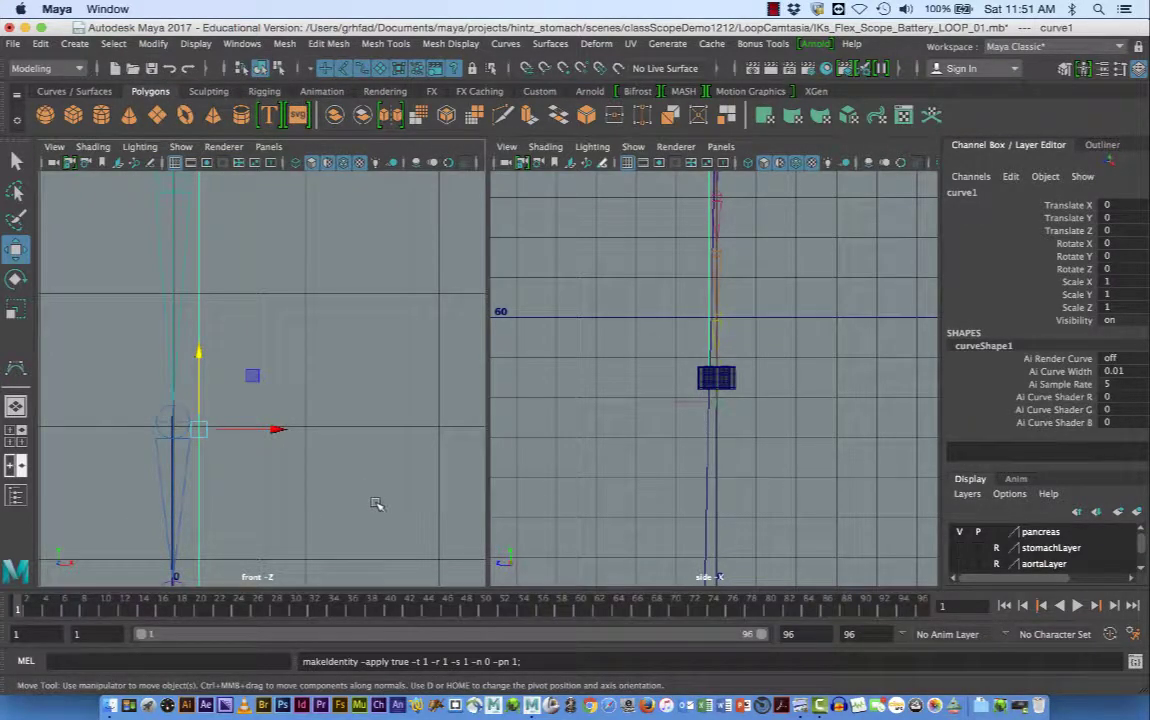
key("q")
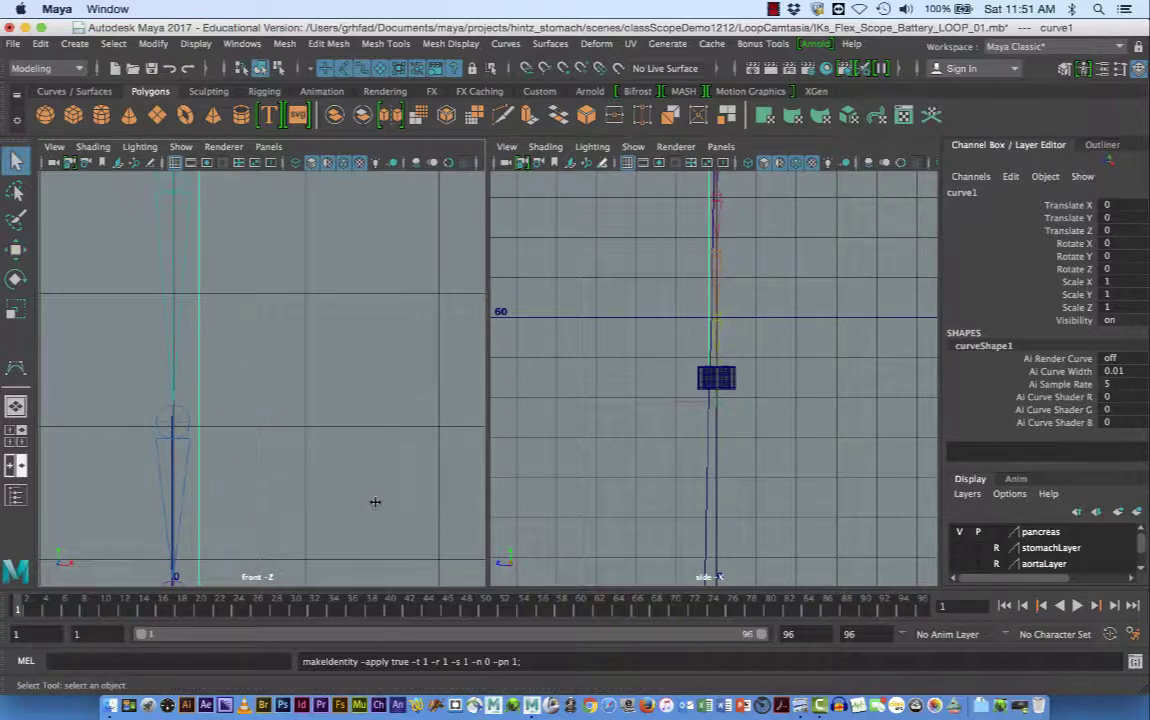
Add the flex joints from joint31 down the chain to joint30 to the selection that already holds curve1.
left_click(1101, 148)
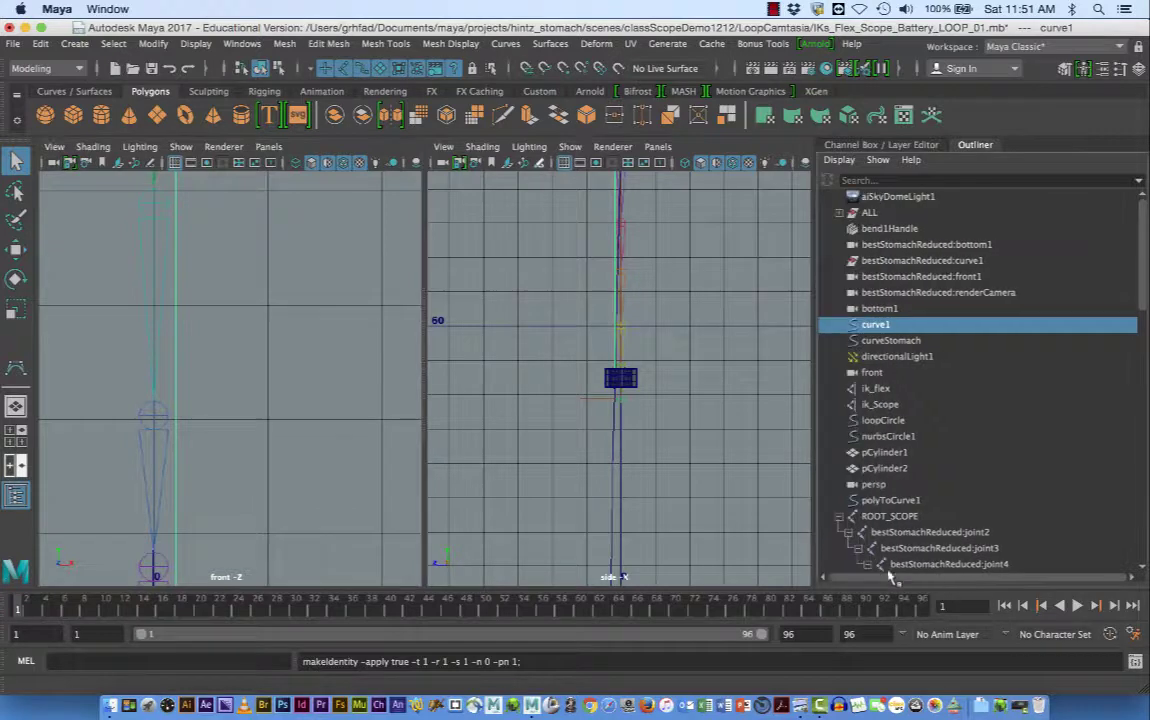
left_click_drag(970, 578, 893, 572)
scroll(1003, 485, "down", 10)
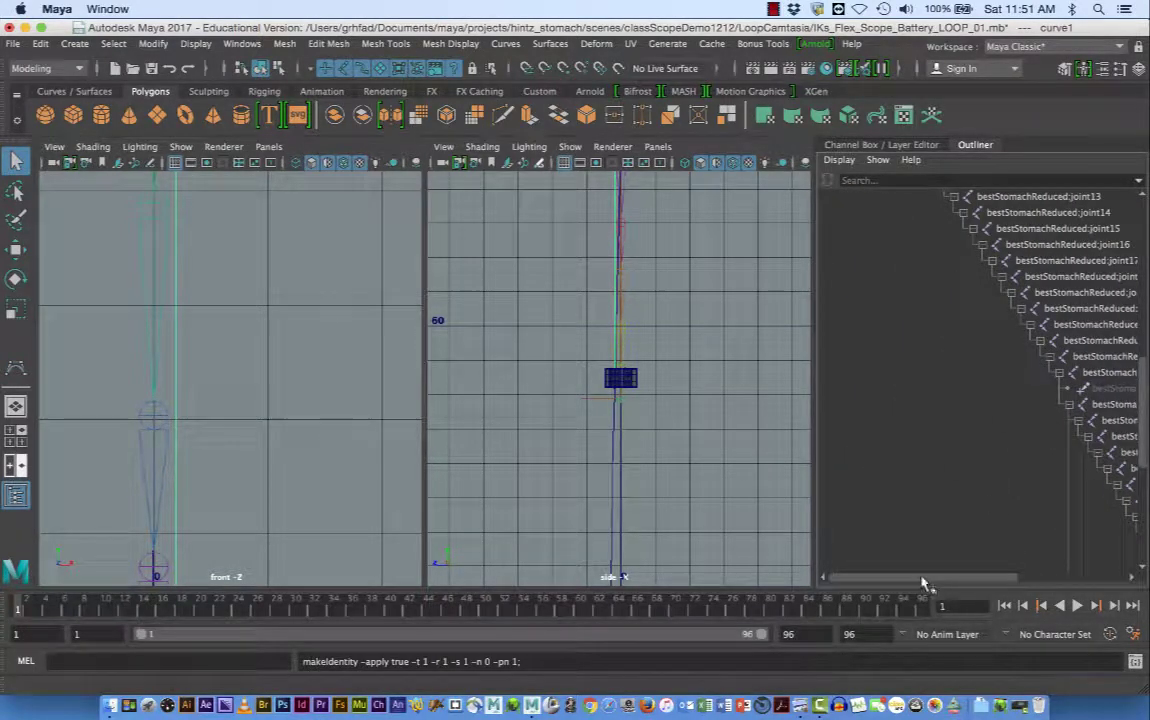
left_click_drag(924, 583, 1035, 580)
left_click_drag(1145, 403, 1145, 448)
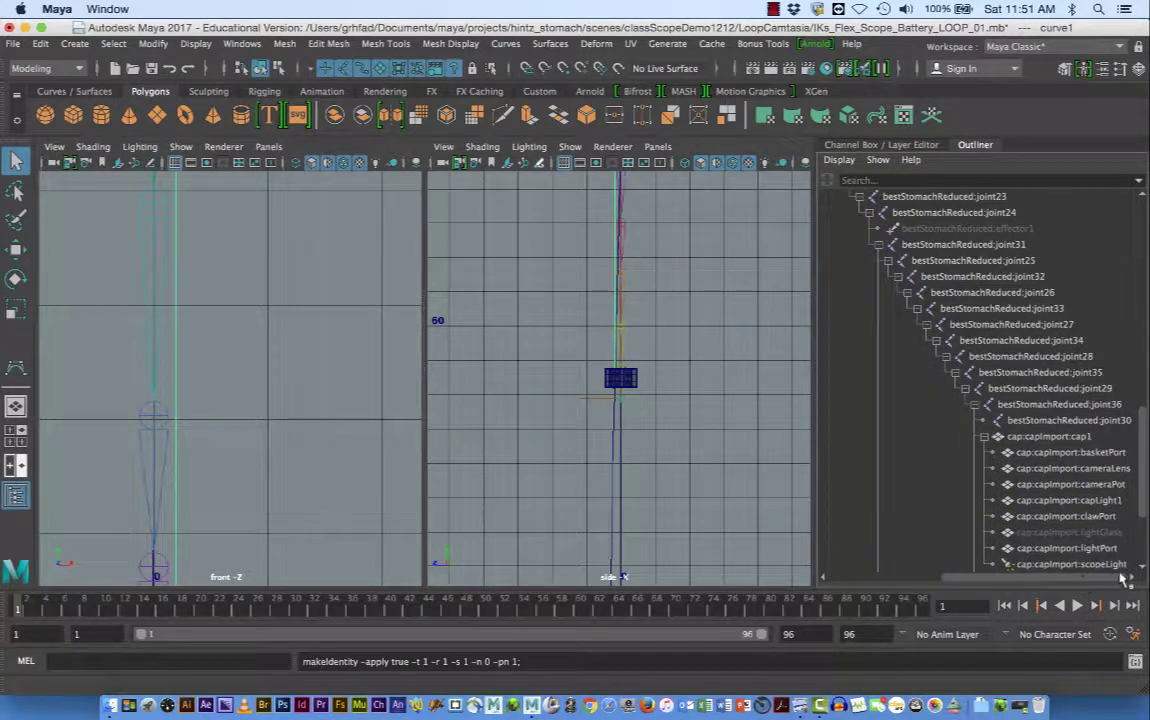
left_click(922, 246)
left_click(942, 260, "shift")
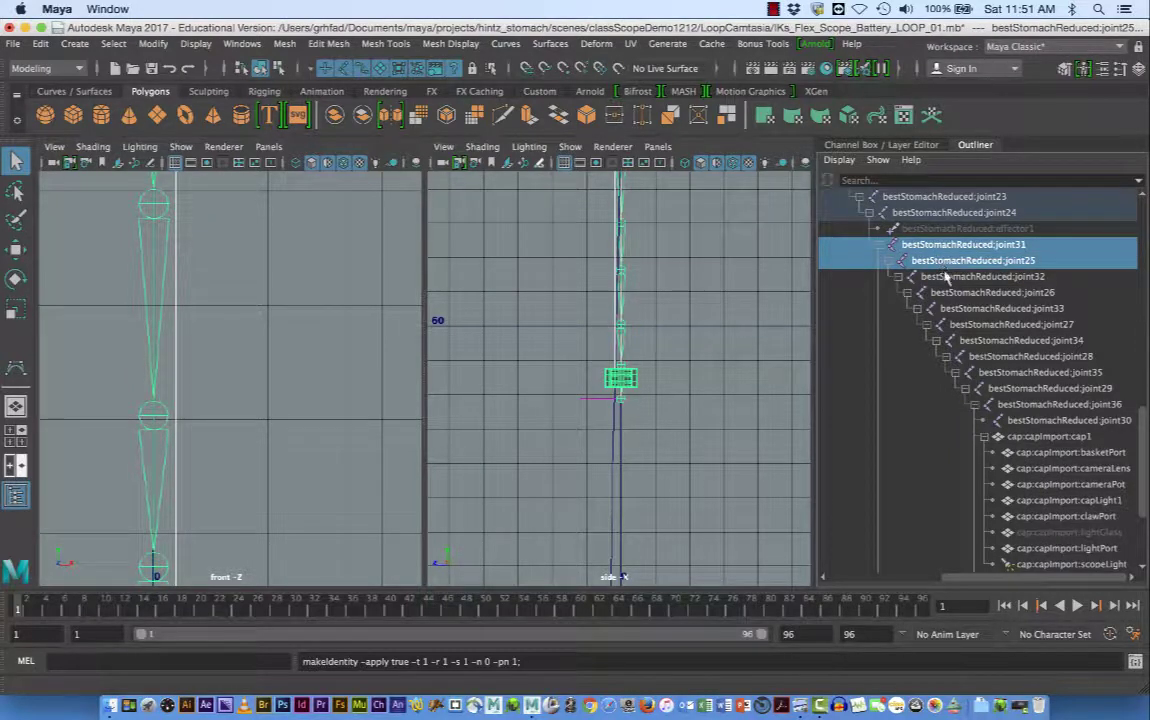
left_click(944, 277, "shift")
left_click(956, 292, "shift")
left_click(966, 309, "shift")
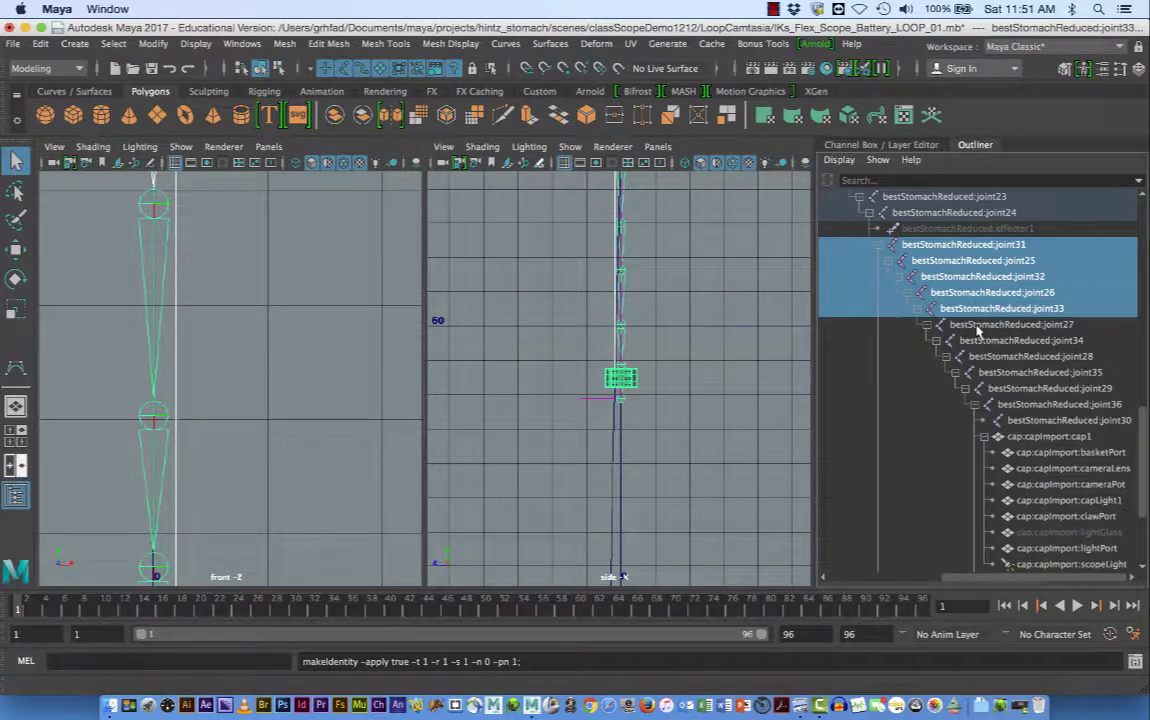
left_click(978, 325, "shift")
left_click(988, 341, "shift")
left_click(997, 357, "shift")
left_click(1007, 373, "shift")
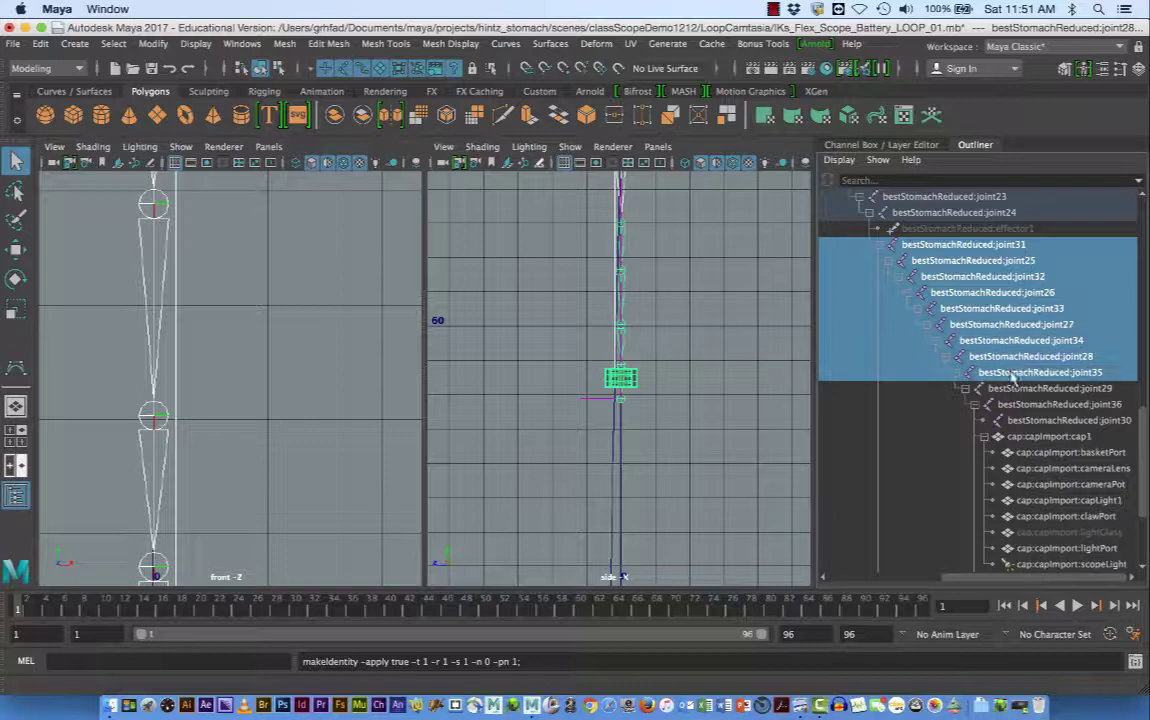
left_click(1016, 389, "shift")
left_click(1026, 405, "shift")
left_click(1033, 421, "shift")
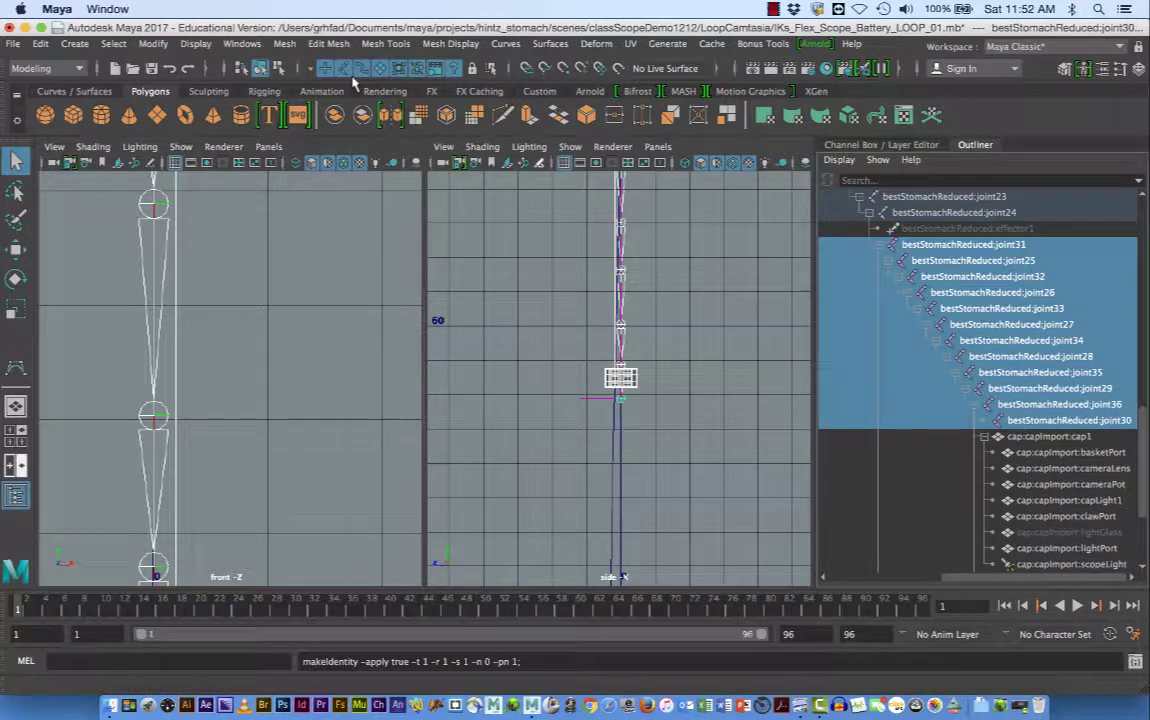
Switch to the Rigging menu set and bind curve1 to the joints with Bind Skin, setting Bind to as Selected joints.
left_click(79, 69)
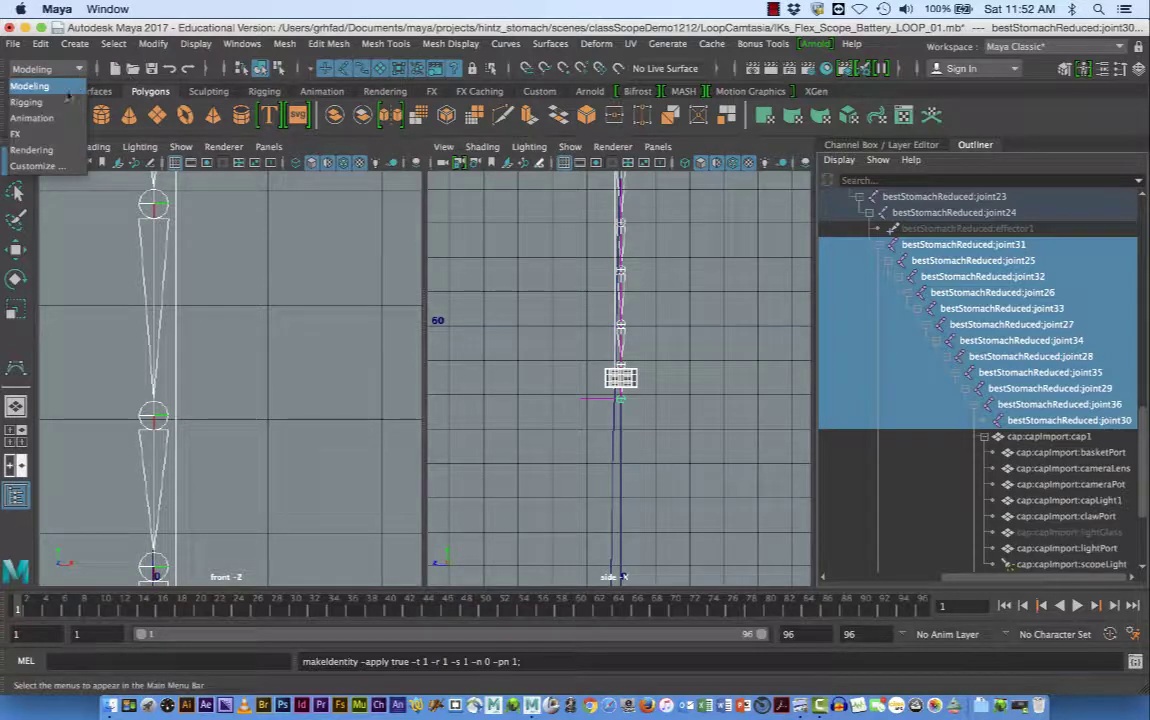
left_click(60, 101)
left_click(331, 45)
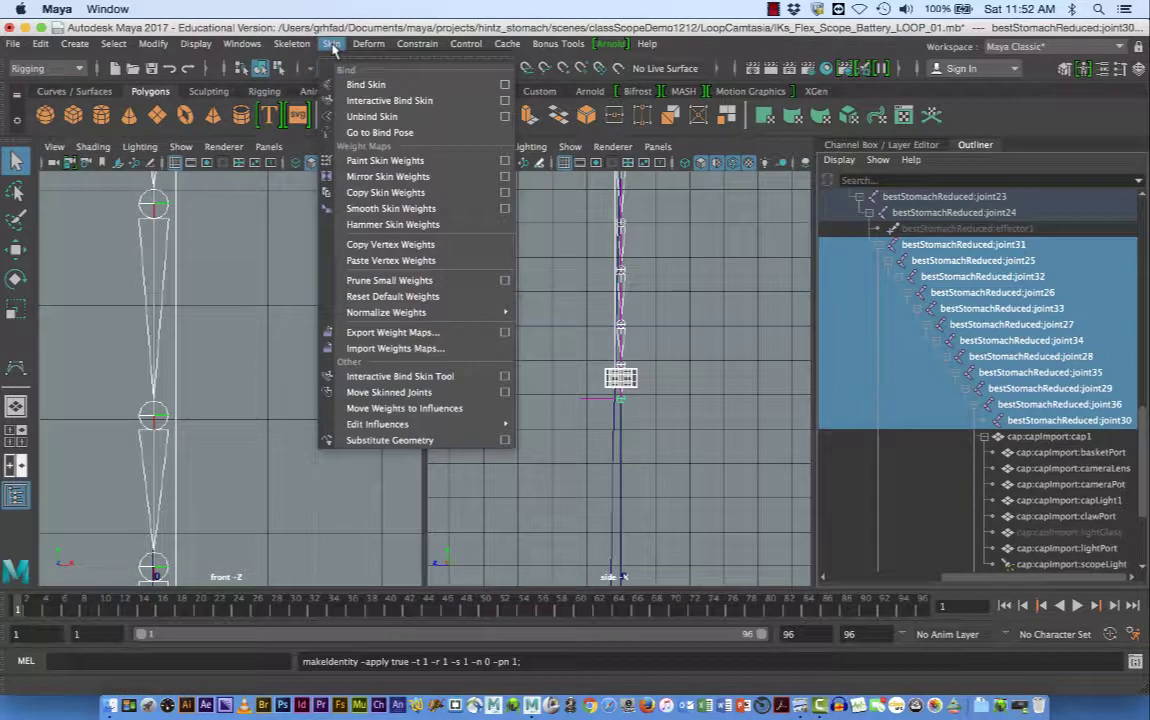
left_click(505, 84)
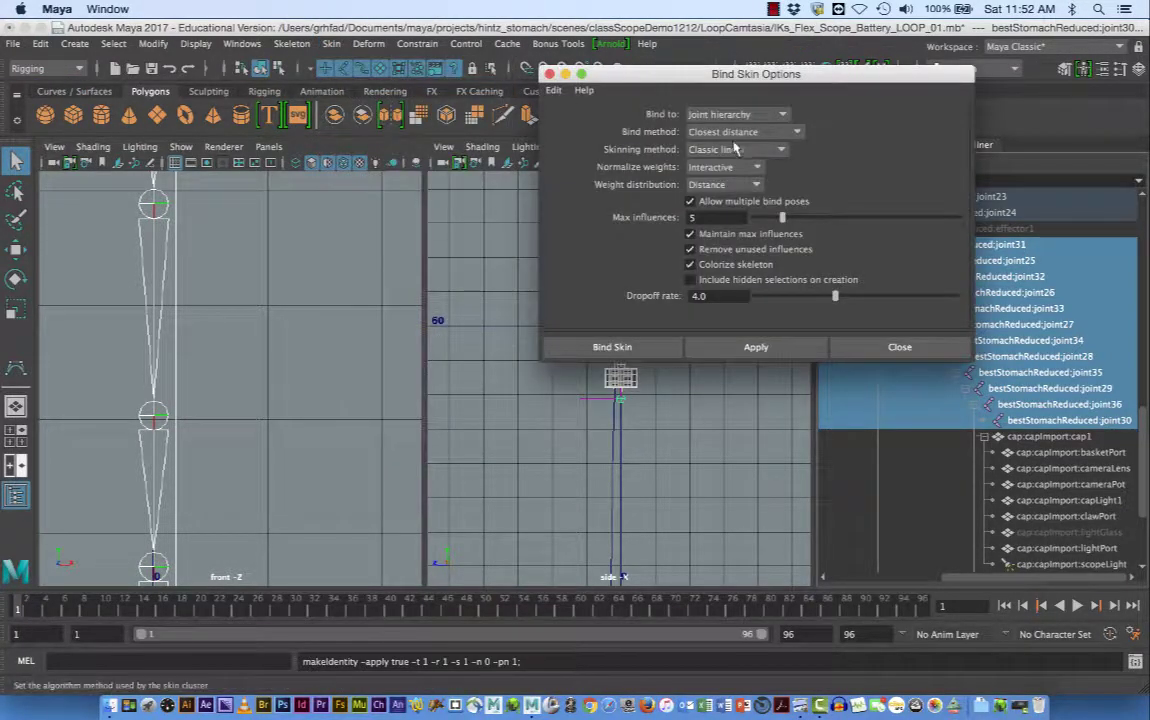
left_click(782, 114)
left_click(765, 148)
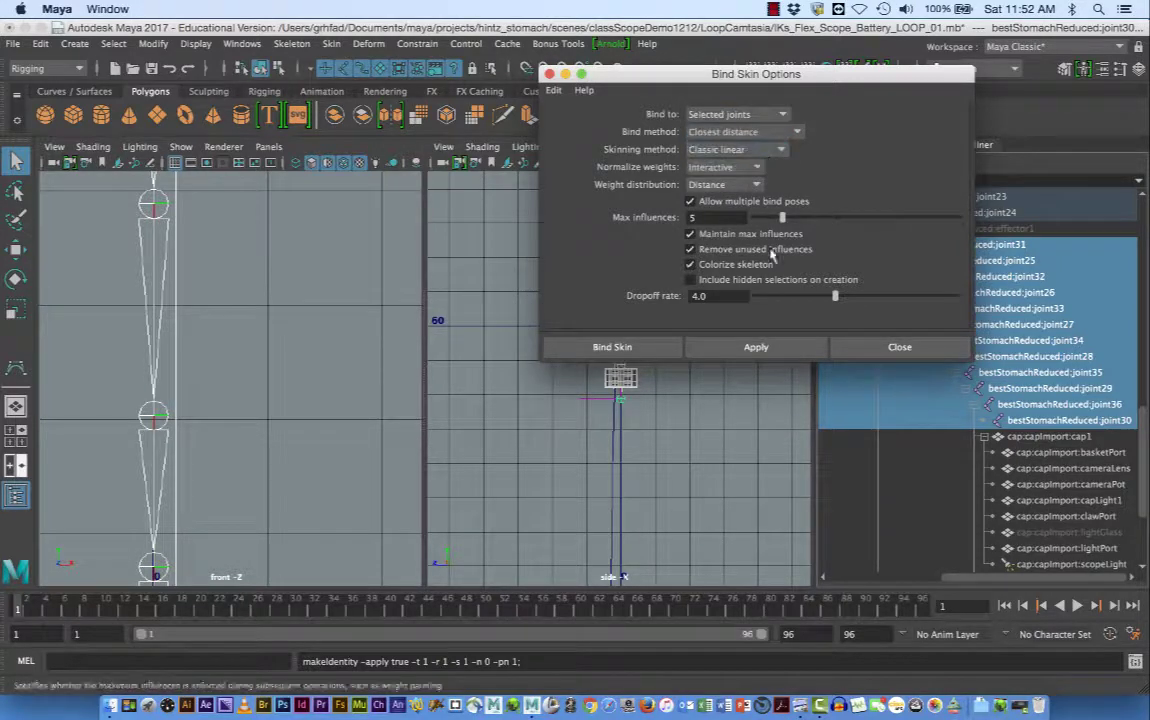
left_click(626, 350)
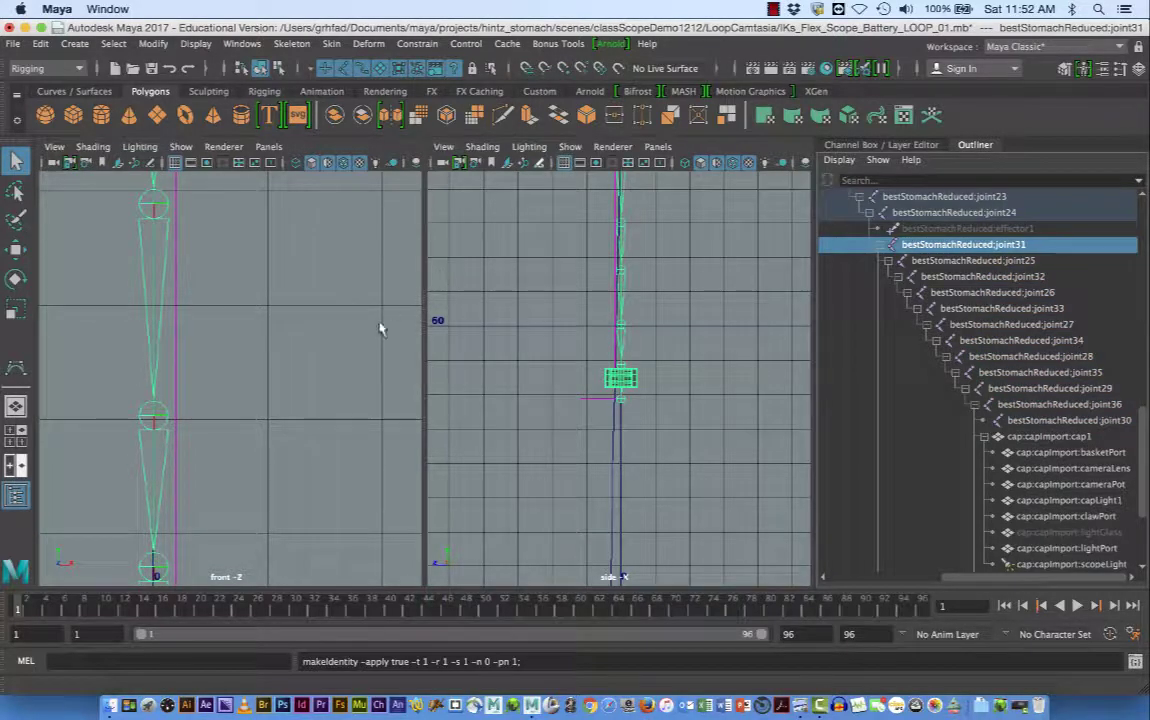
Select bend1Handle and bend the flex joints to one side at varying amounts to test the bound curve.
scroll(300, 340, "down", 10)
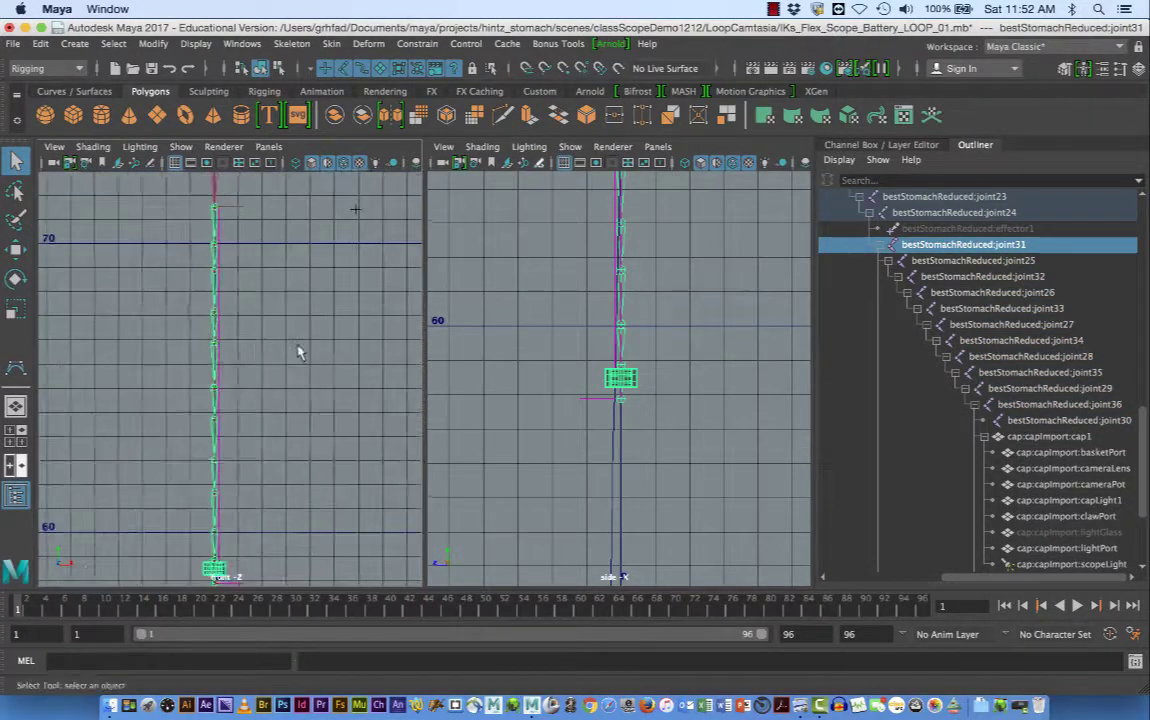
middle_click_drag(298, 346, 275, 361, "alt")
left_click(338, 233)
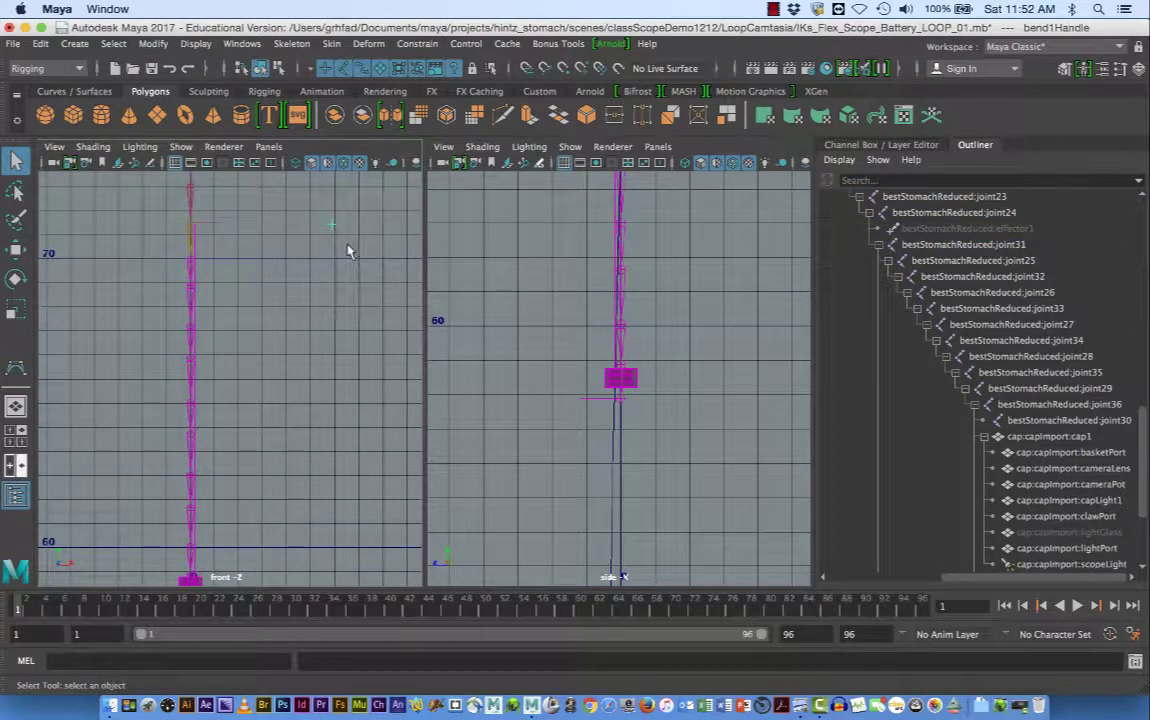
key("y")
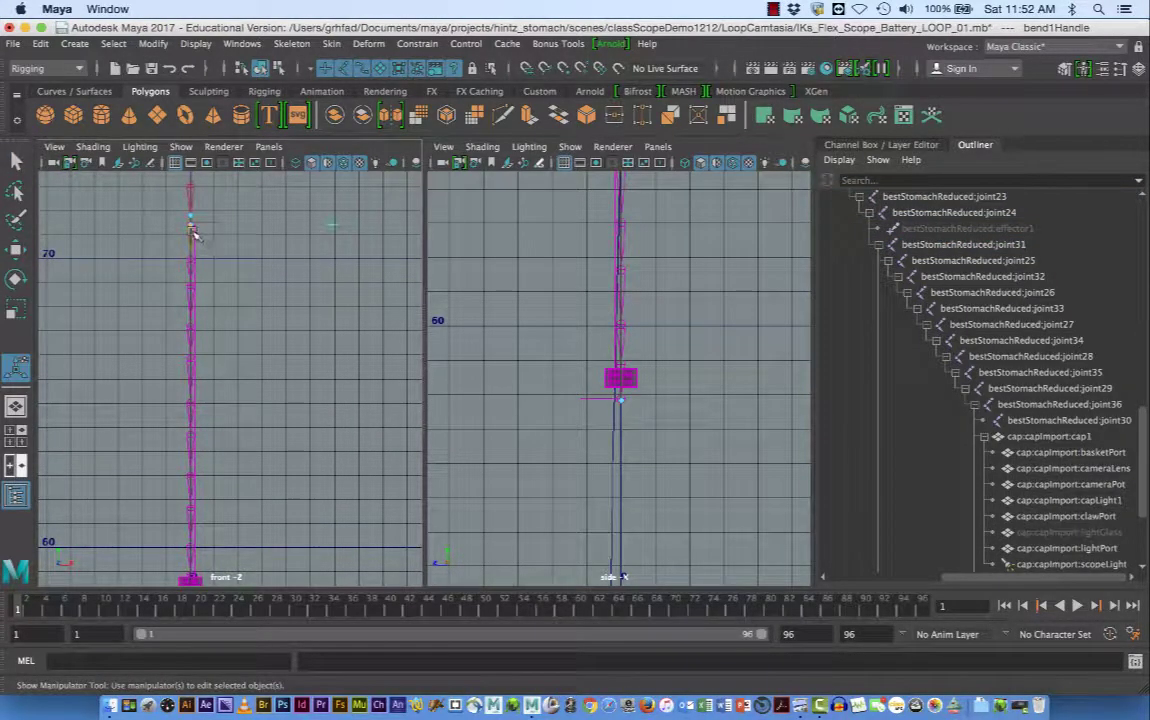
left_click_drag(192, 229, 140, 197)
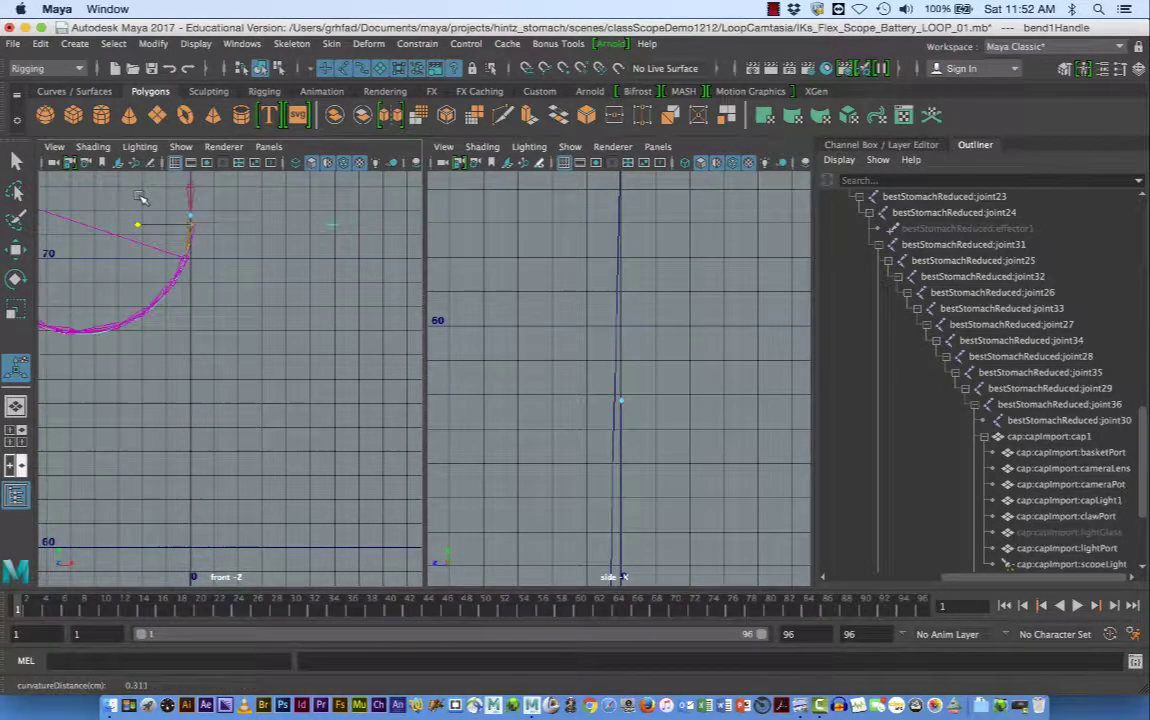
middle_click_drag(287, 332, 390, 380, "alt")
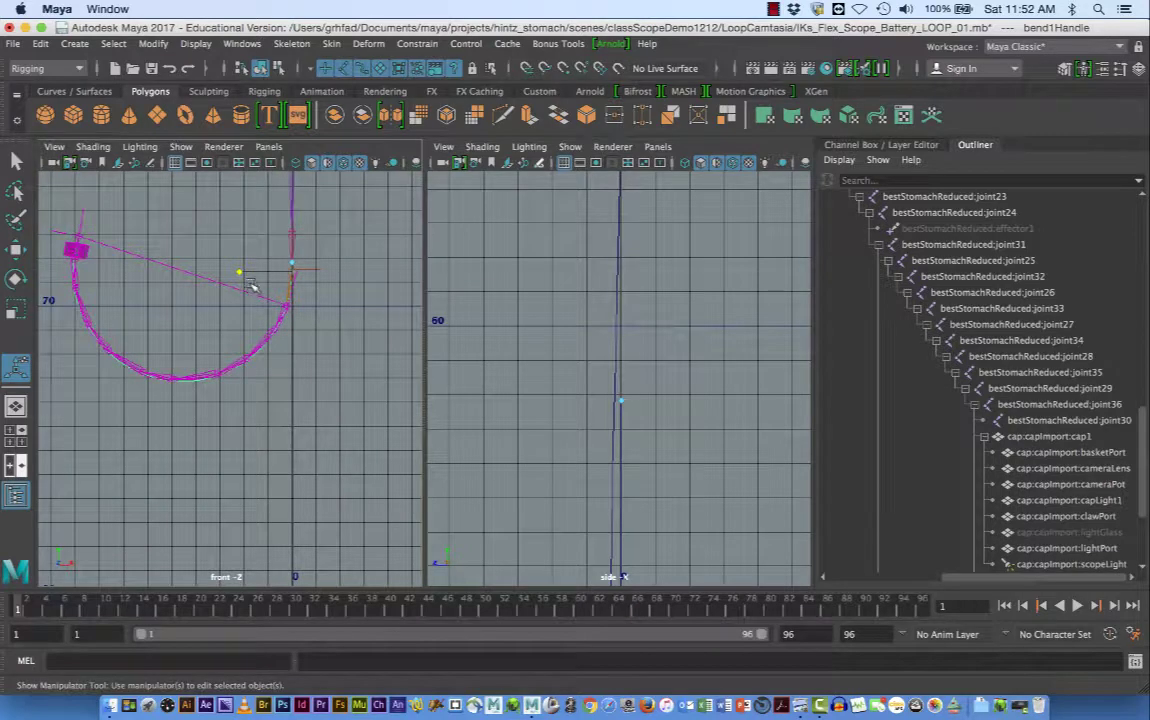
mouse_move(242, 274)
left_mouse_down()
mouse_move(145, 219)
mouse_move(200, 264)
mouse_move(348, 268)
mouse_move(338, 278)
mouse_move(250, 264)
left_mouse_up()
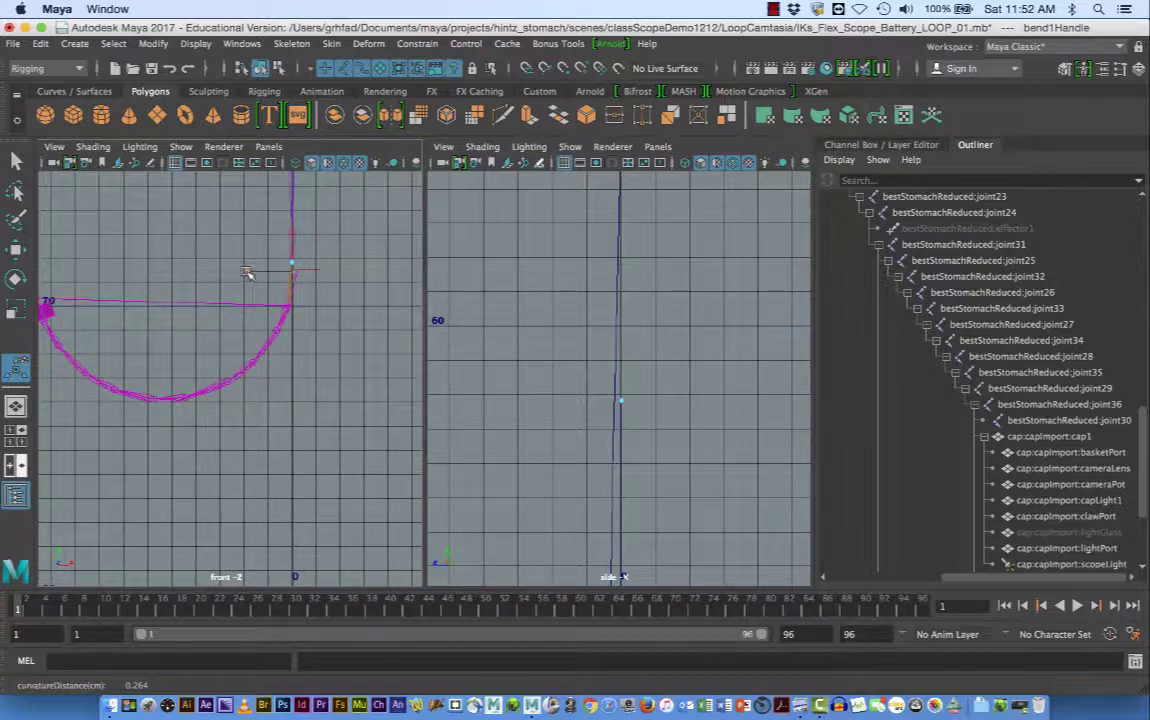
mouse_move(247, 272)
left_mouse_down()
mouse_move(209, 262)
mouse_move(316, 291)
mouse_move(198, 268)
mouse_move(263, 278)
left_mouse_up()
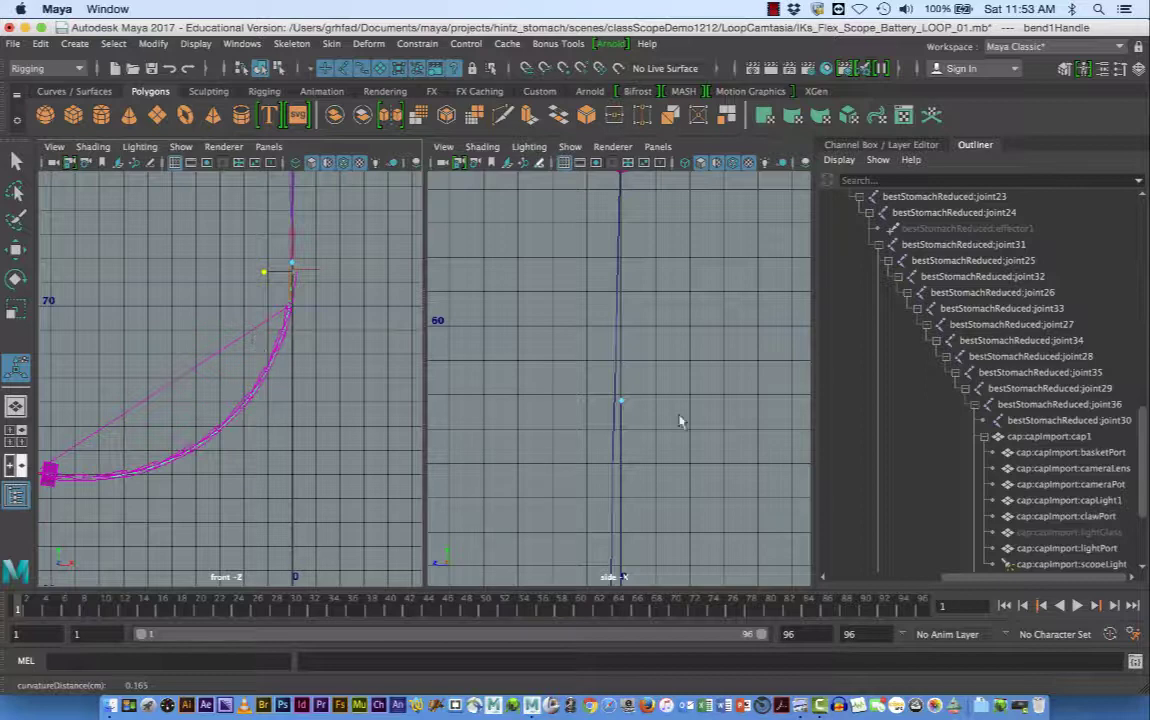
Locate curveFlex at the end of the joint hierarchy and highlight it.
middle_click_drag(939, 459, 928, 426)
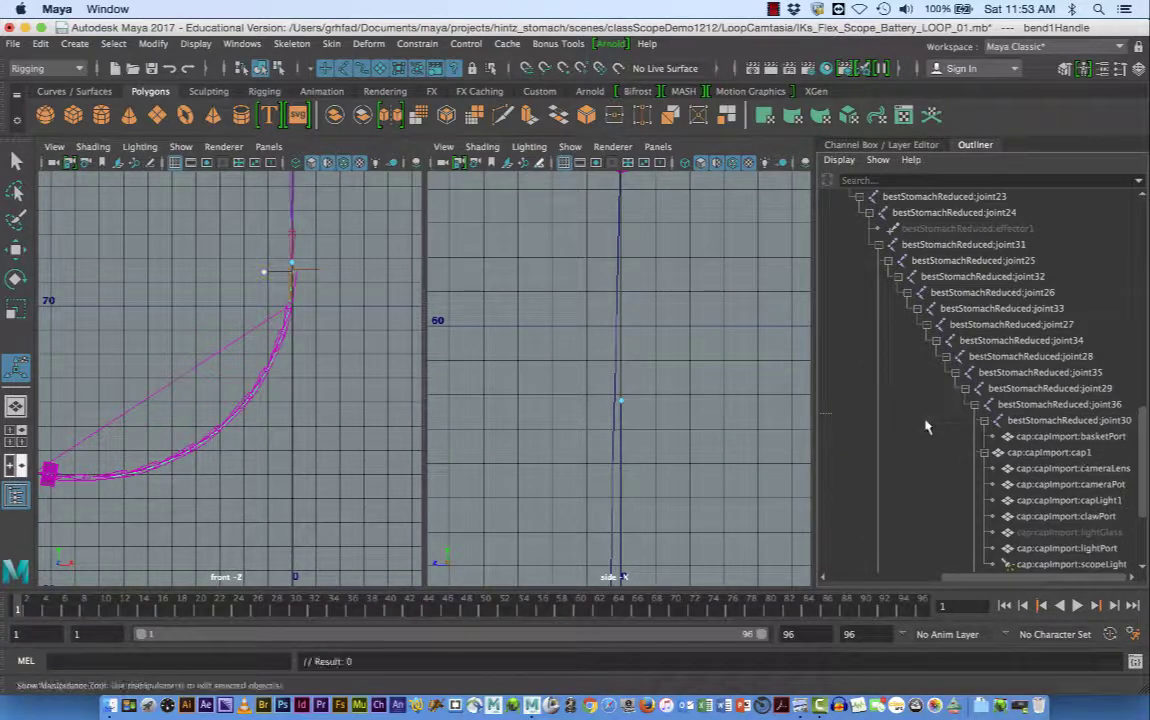
key("z")
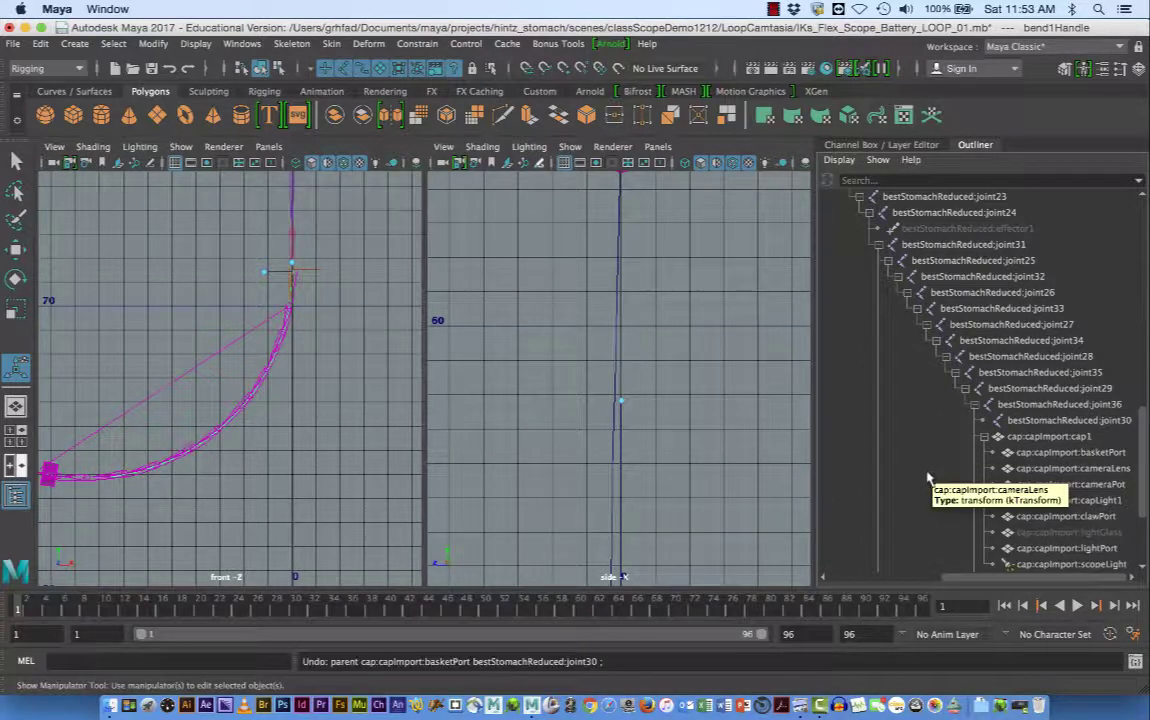
scroll(1143, 490, "down", 3)
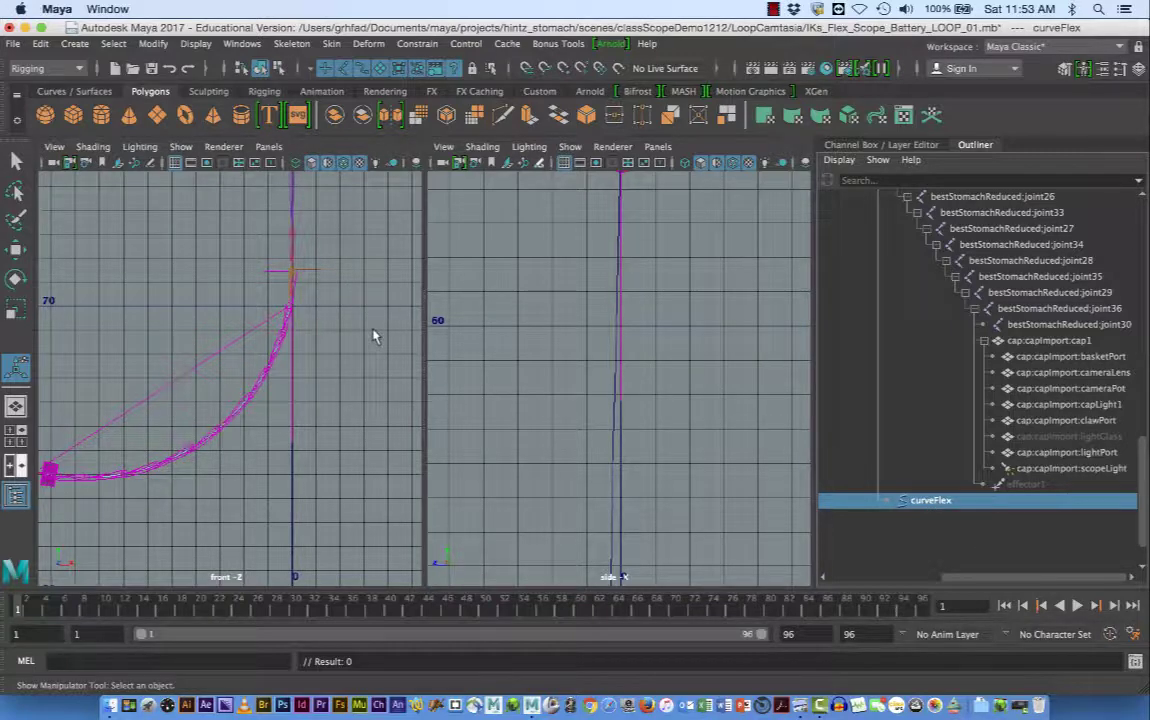
Reselect bend1Handle, straighten the flex section and curl it to the opposite side, to a curvature of about -85.
middle_click_drag(377, 334, 324, 329, "alt")
left_click(393, 273)
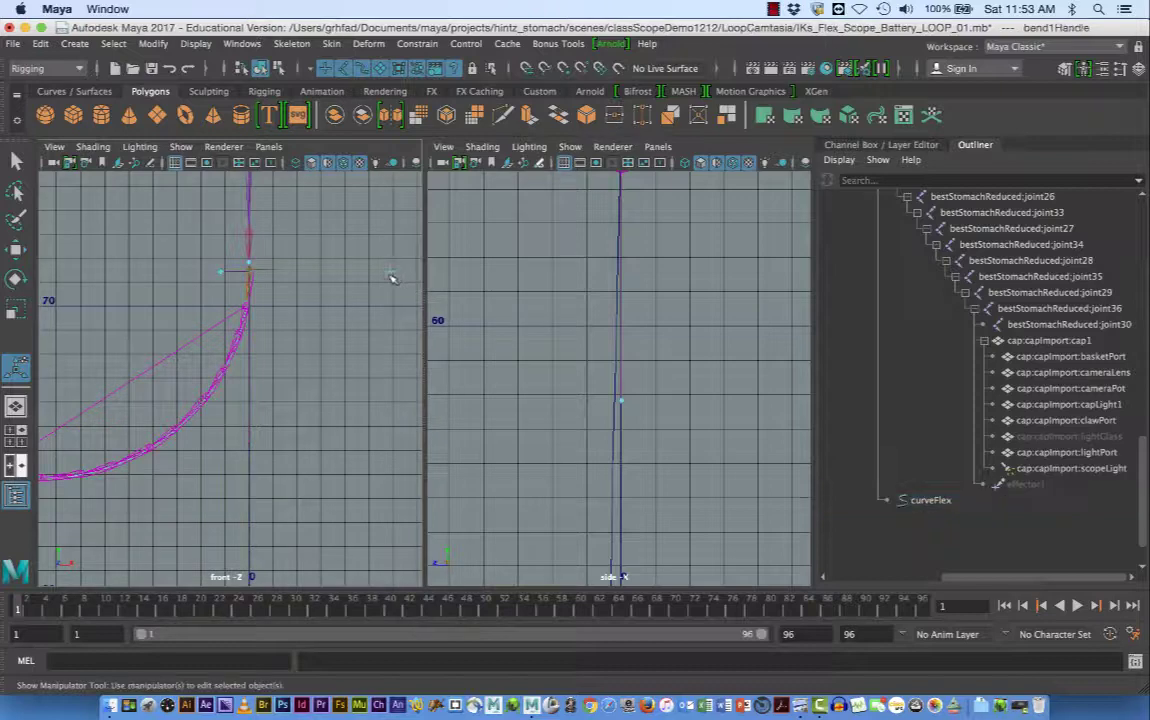
left_click_drag(224, 276, 249, 273)
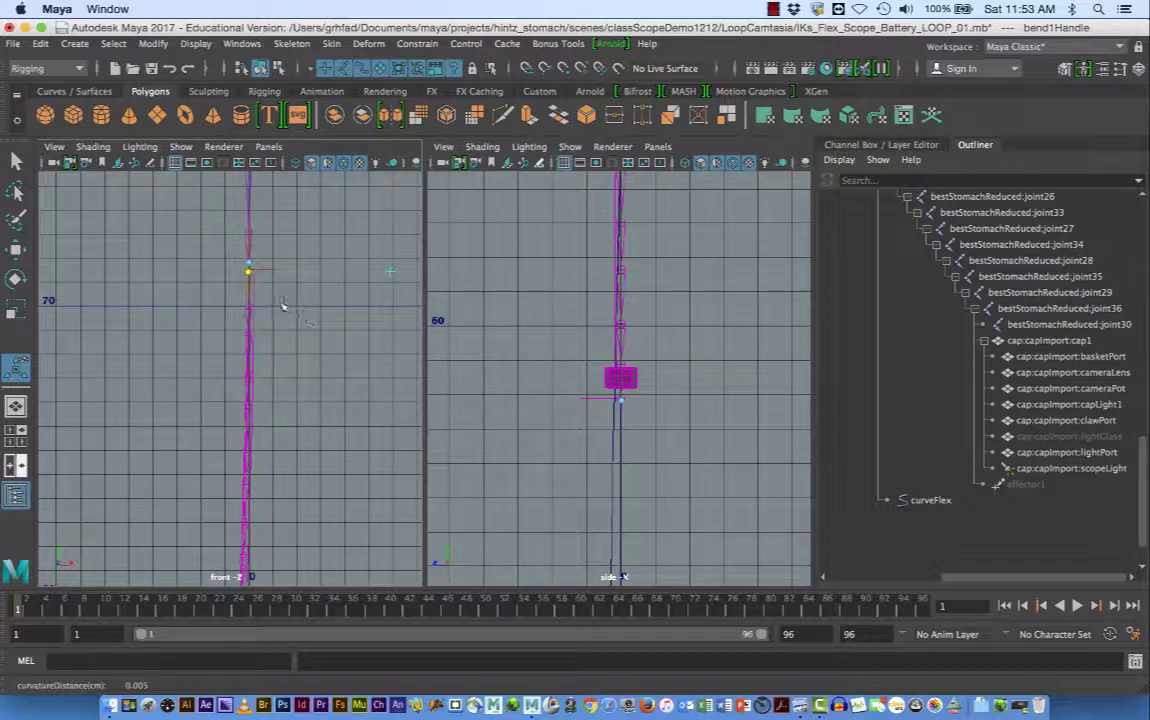
left_click_drag(249, 271, 298, 271)
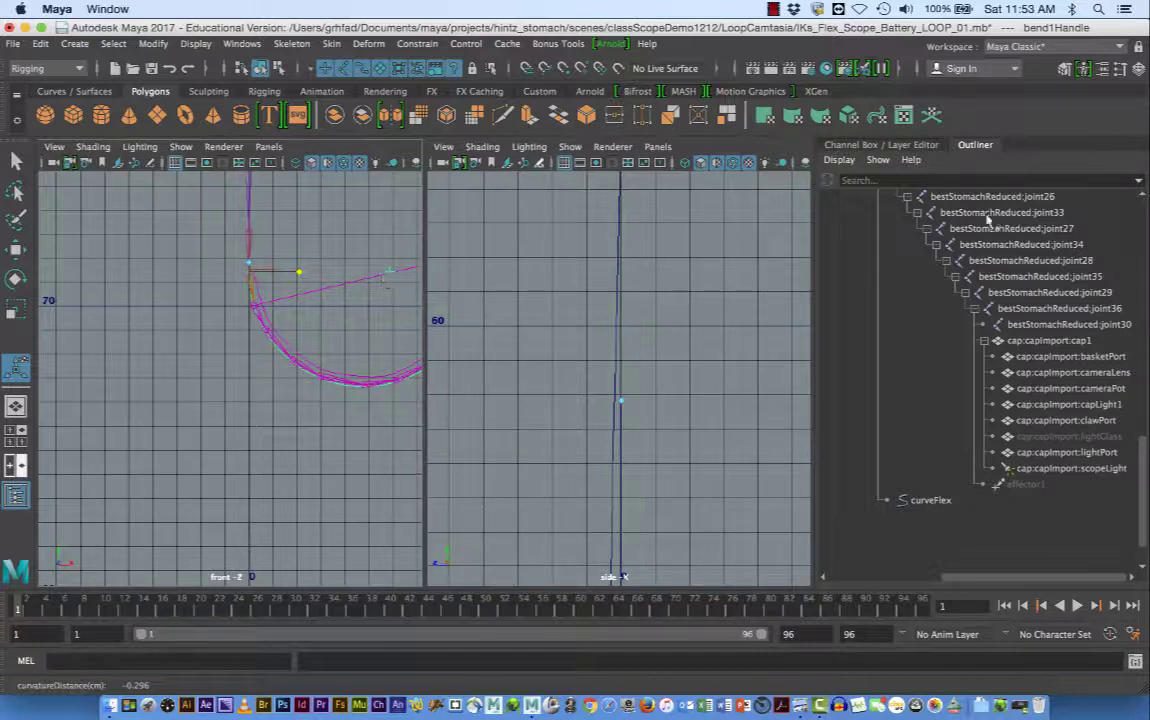
Straighten the flex section by setting the bend1 deformer's Curvature to 0.
left_click_drag(1142, 450, 1140, 200)
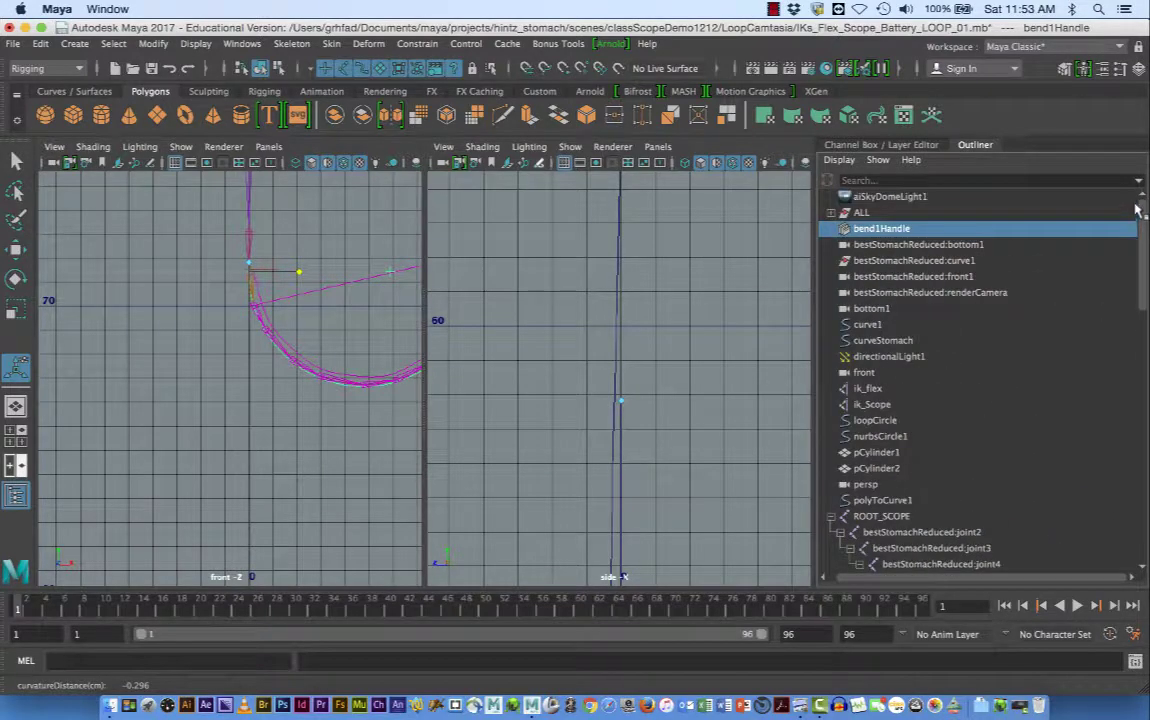
left_click(840, 144)
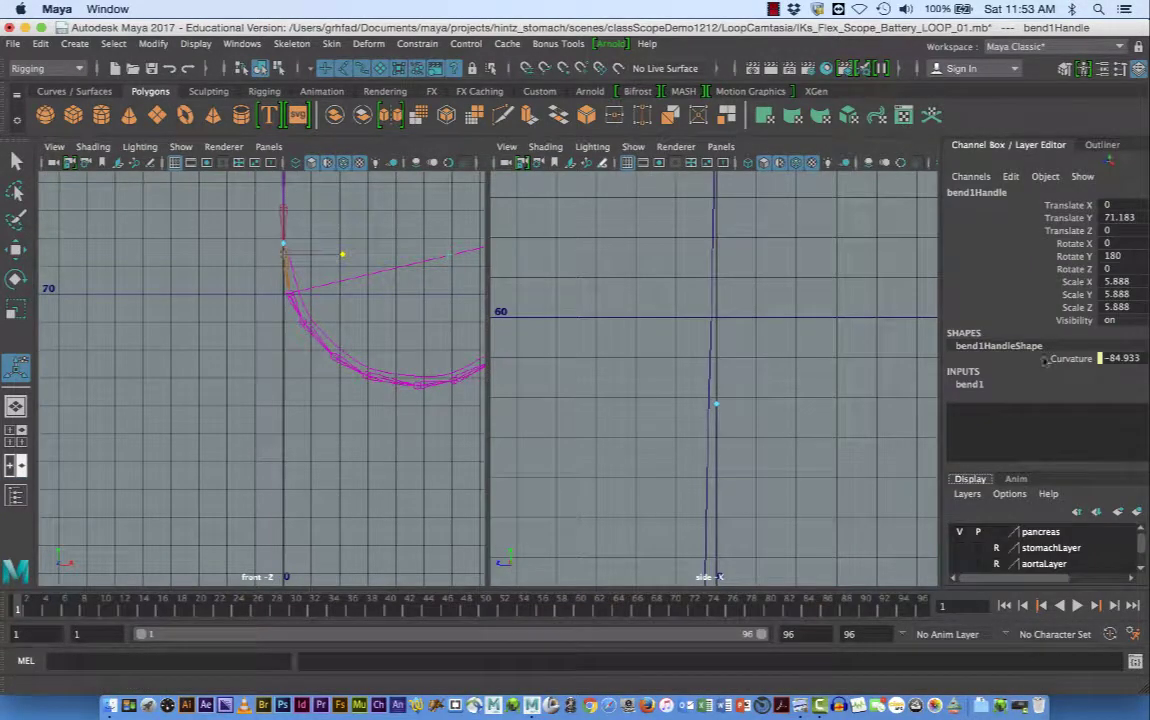
left_click(970, 385)
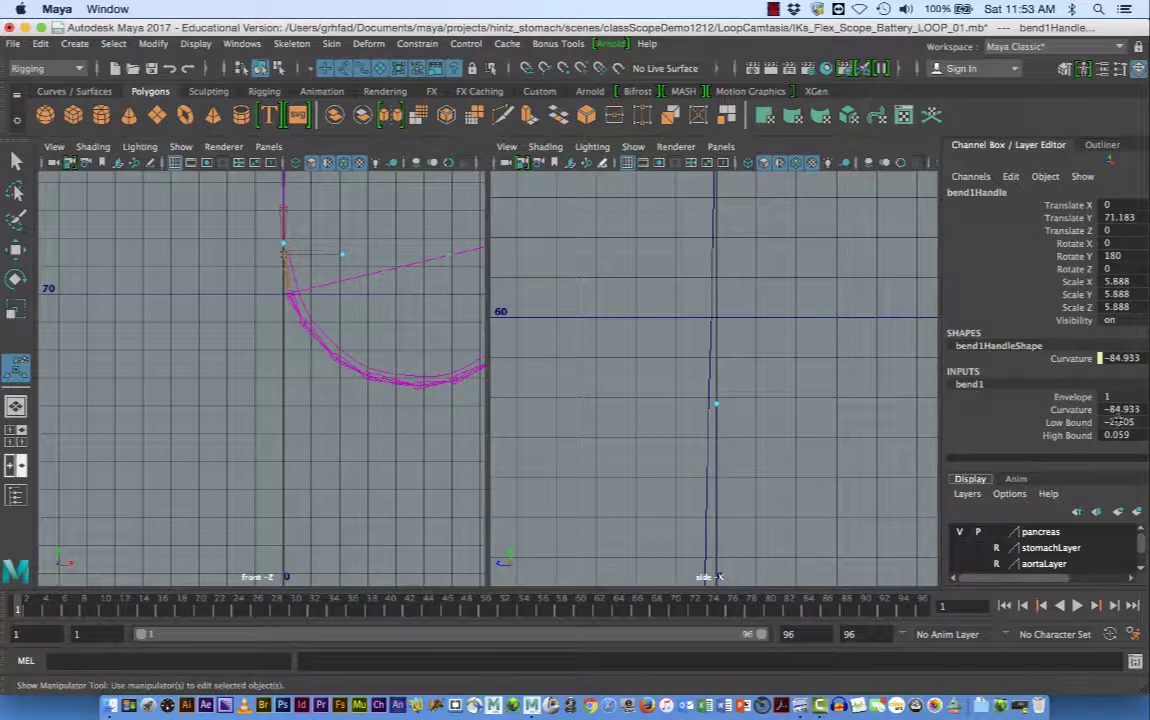
left_click(1125, 409)
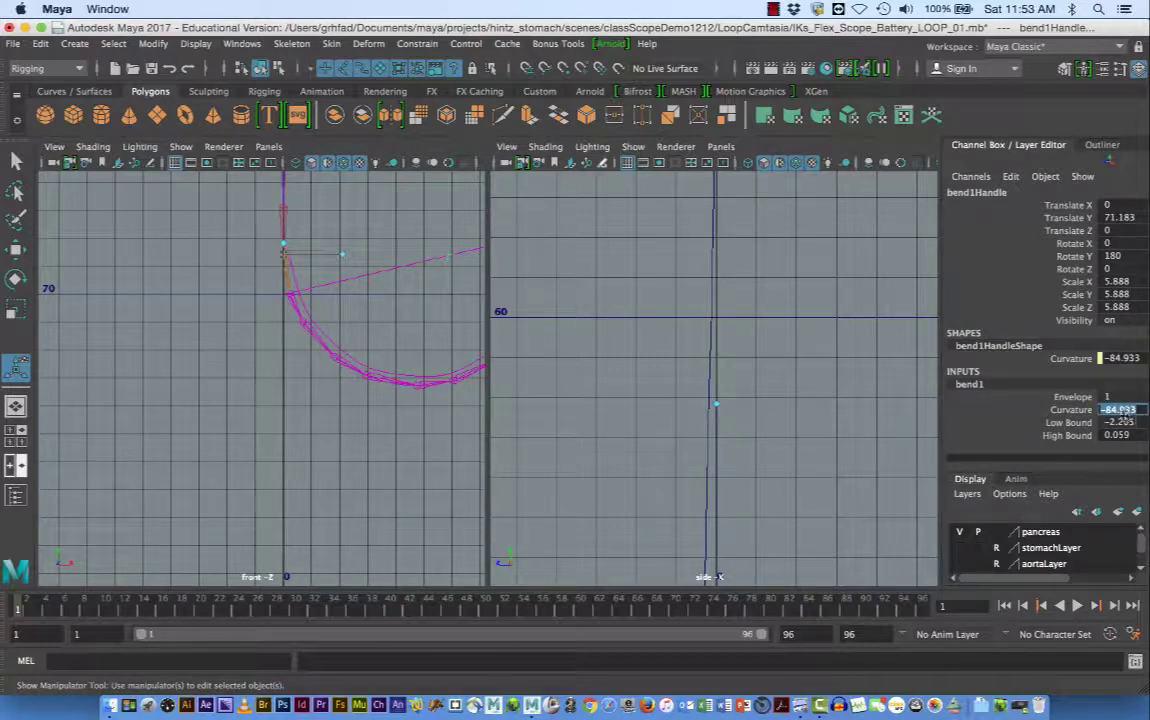
type("0")
key("Return")
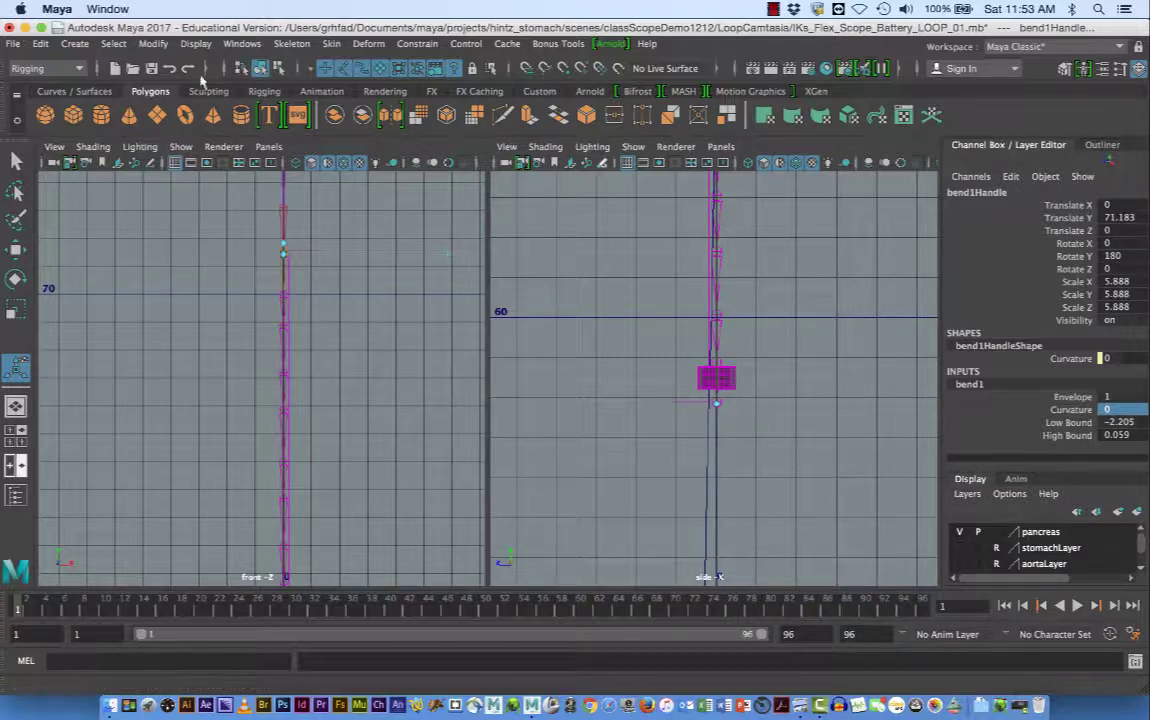
Show the last hidden Scope mesh again and bend it with the bend handle to a curvature of about -38.
left_click(195, 44)
mouse_move(201, 142)
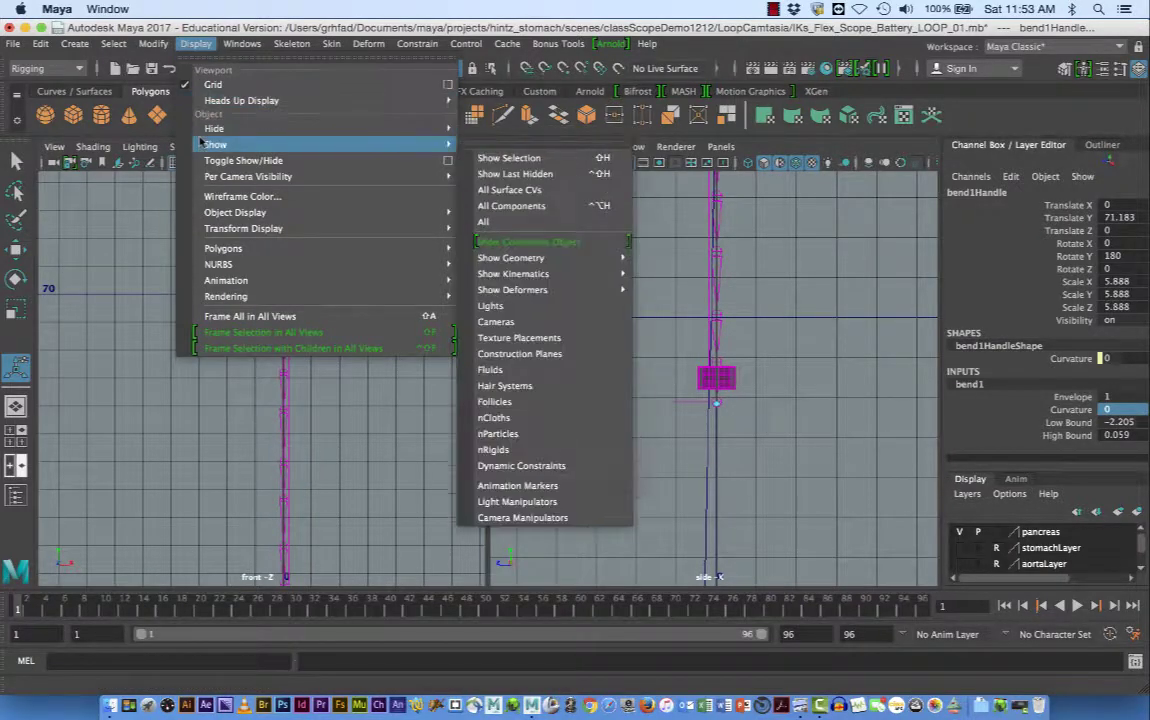
left_click(507, 175)
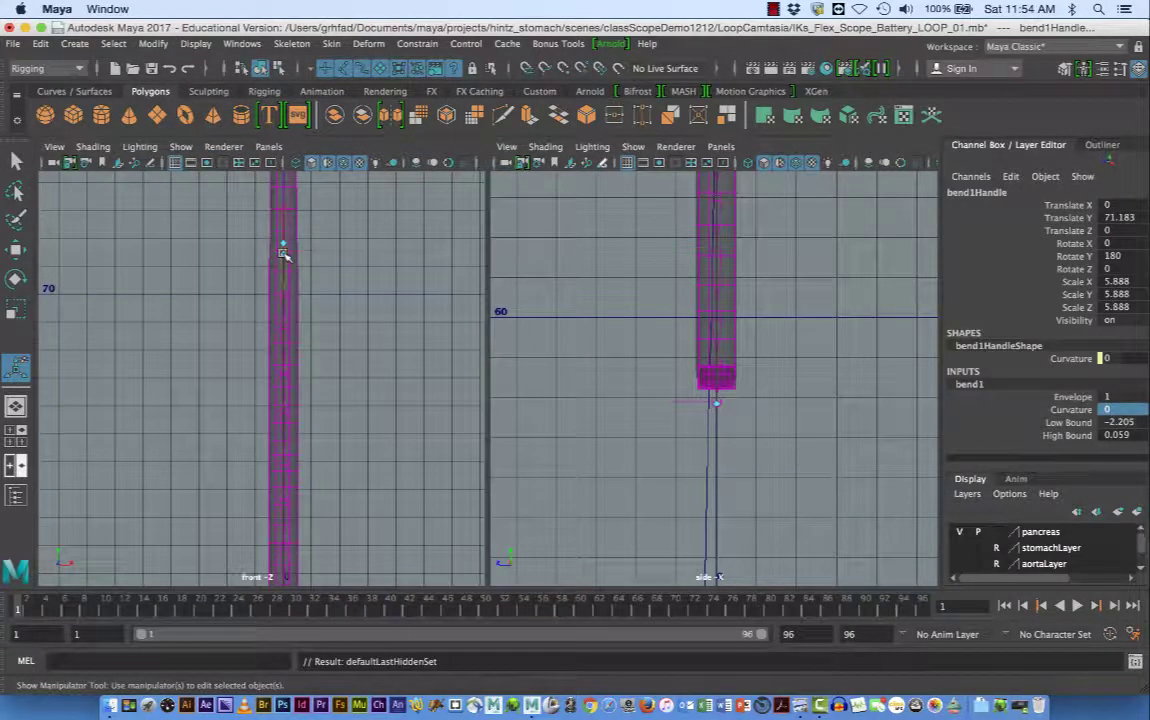
left_click_drag(283, 251, 310, 269)
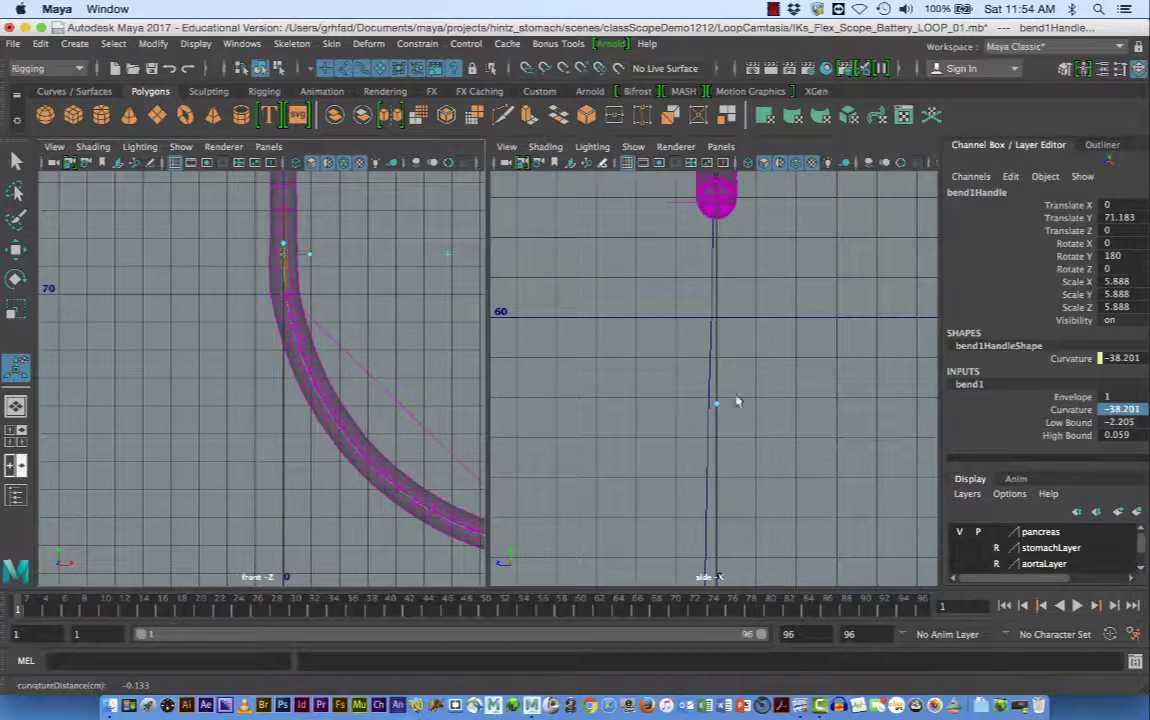
Reset bend1's Curvature to 0 and clear the selection.
double_click(1122, 410)
left_click_drag(1124, 410, 1094, 408)
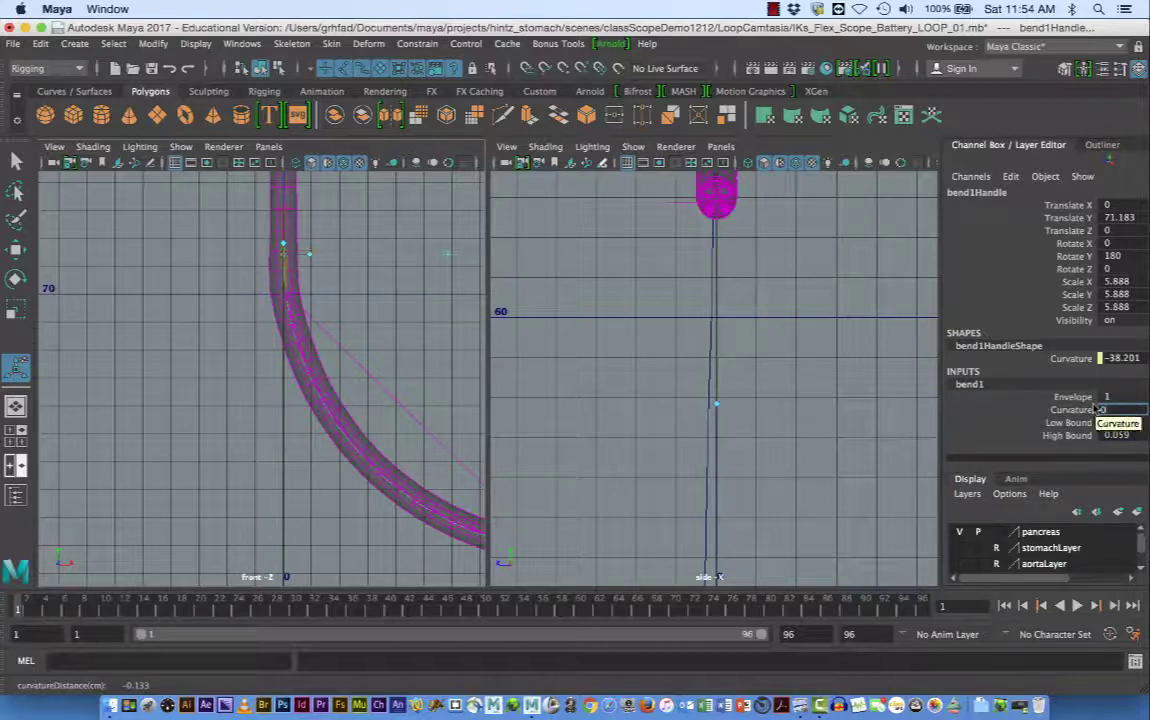
type("0")
key("Return")
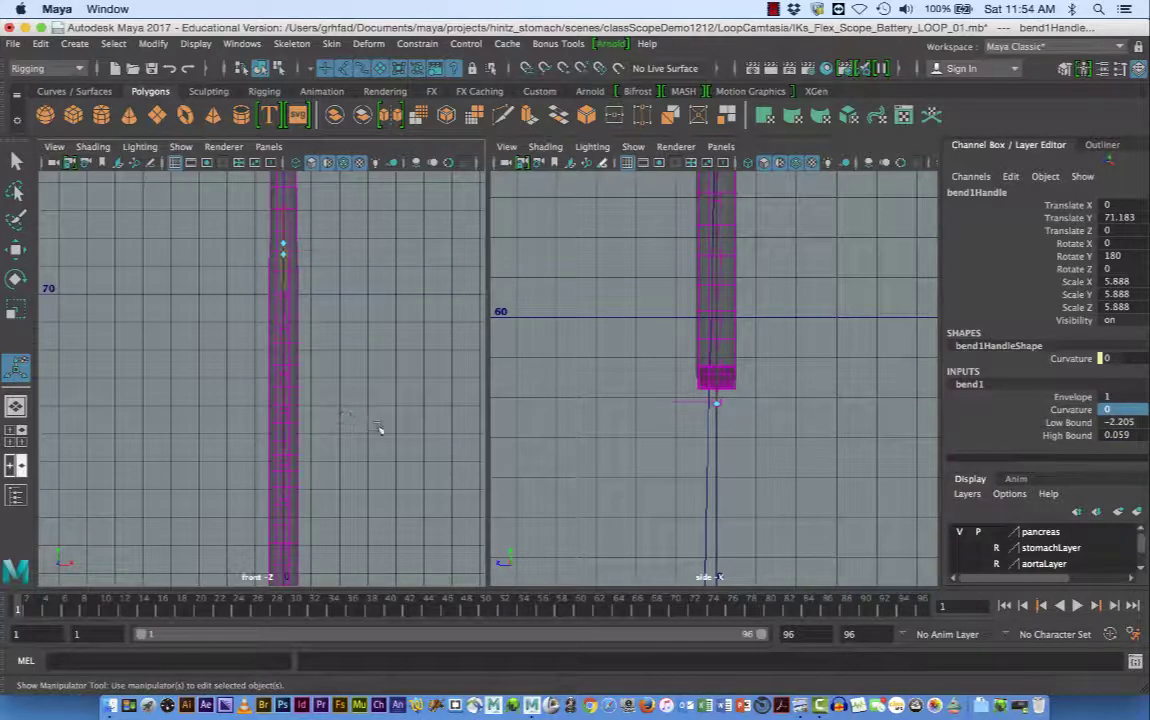
scroll(415, 426, "down", 5)
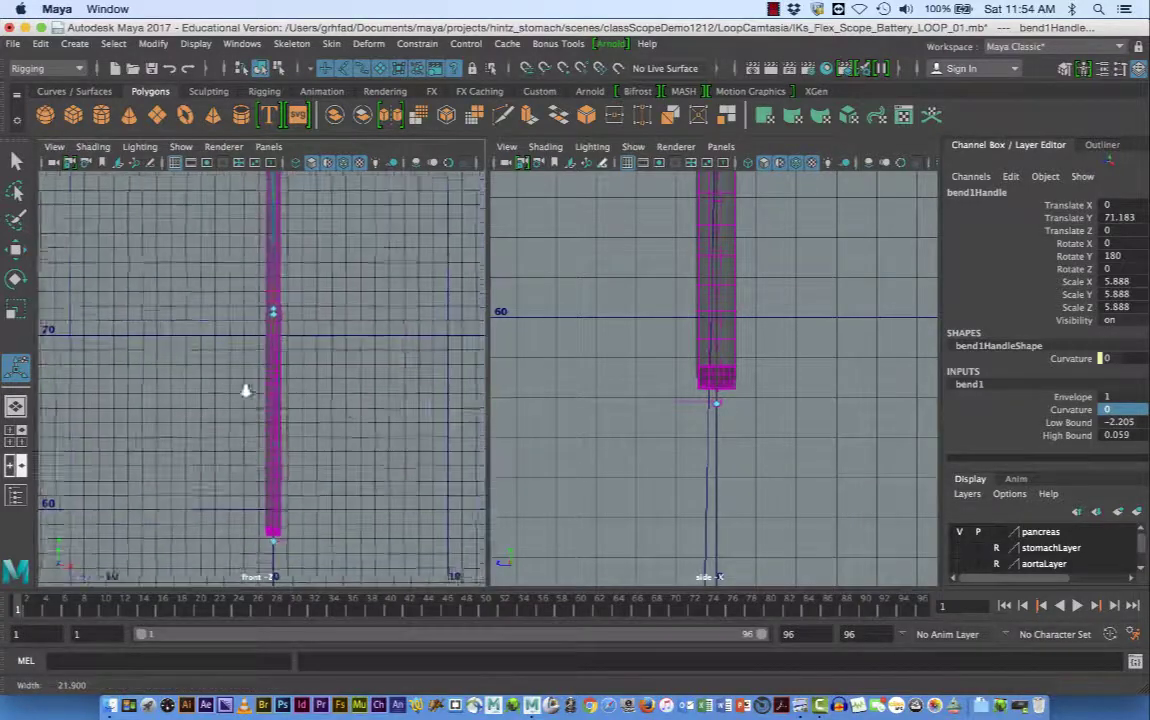
left_click(358, 428)
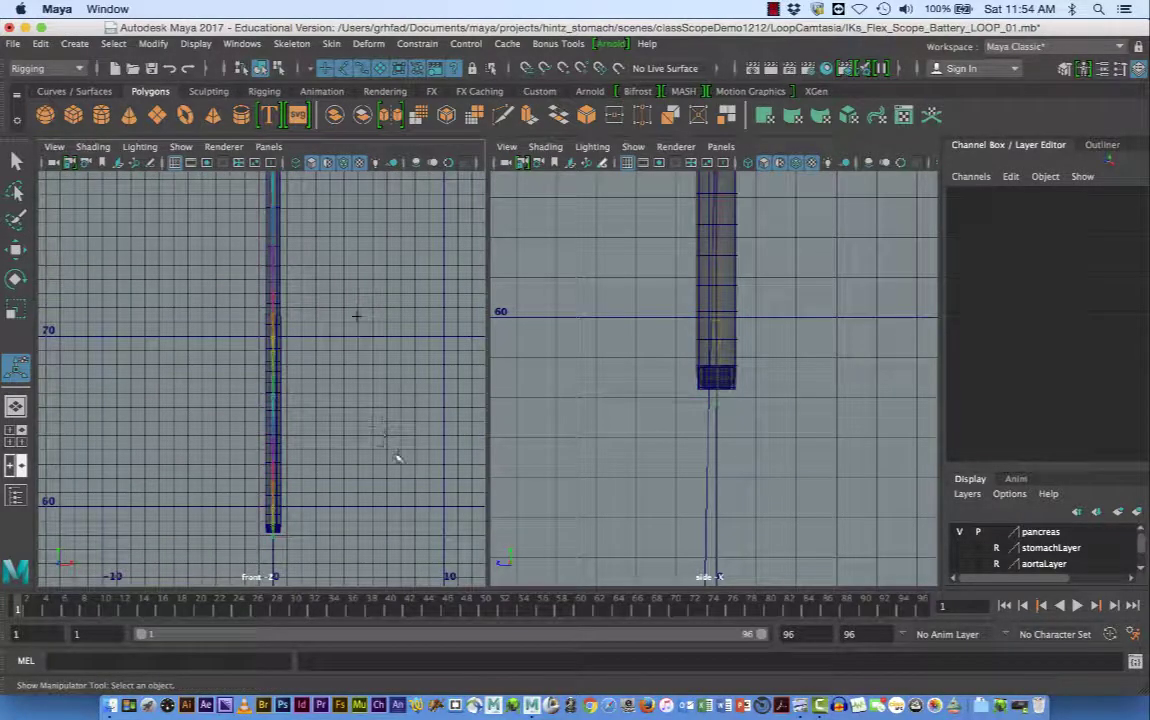